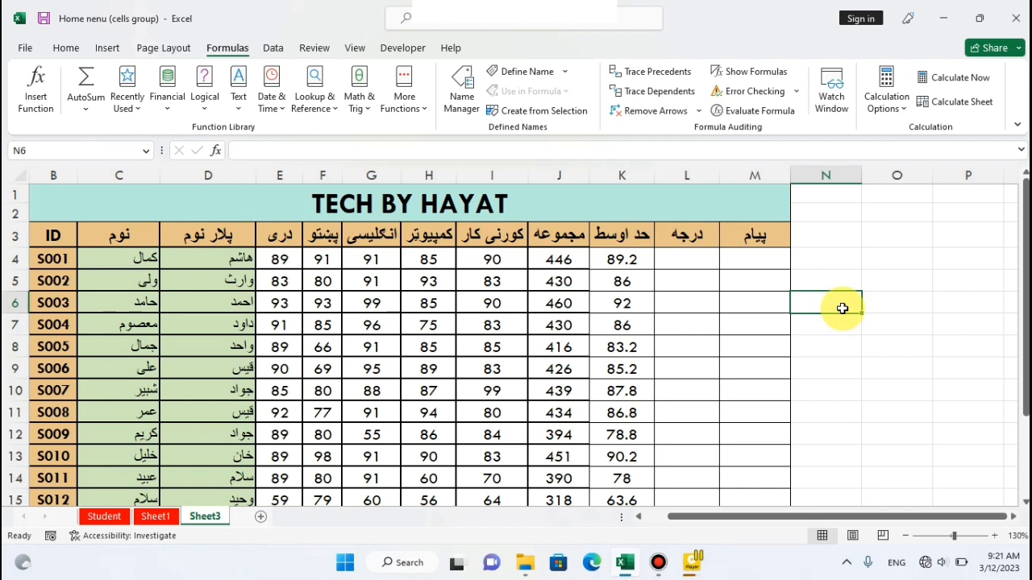
# Enter the notes "single if" in N6 and "Multiple if" in N7 beside the student table.
pyautogui.write('single if')
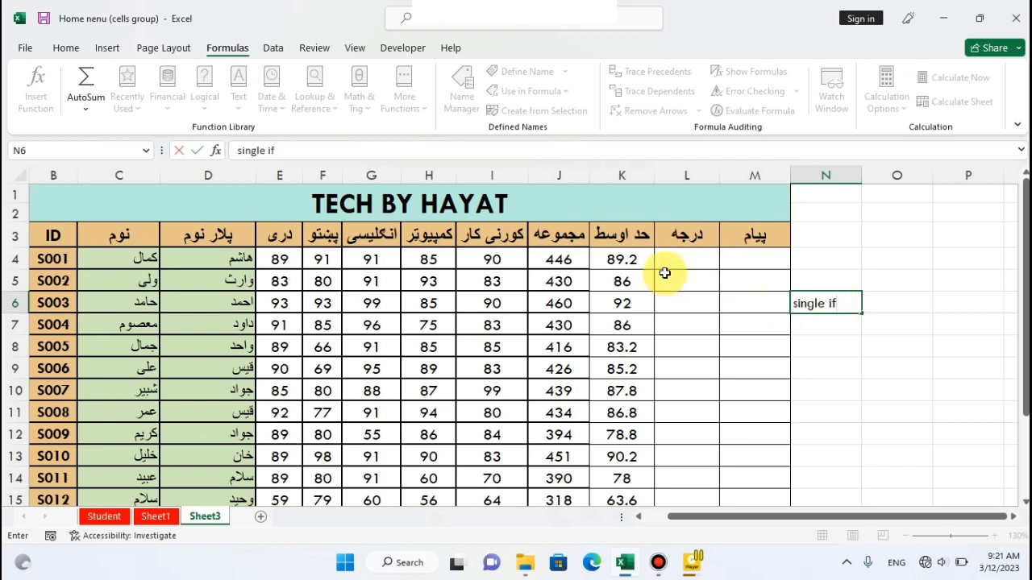
pyautogui.click(818, 329)
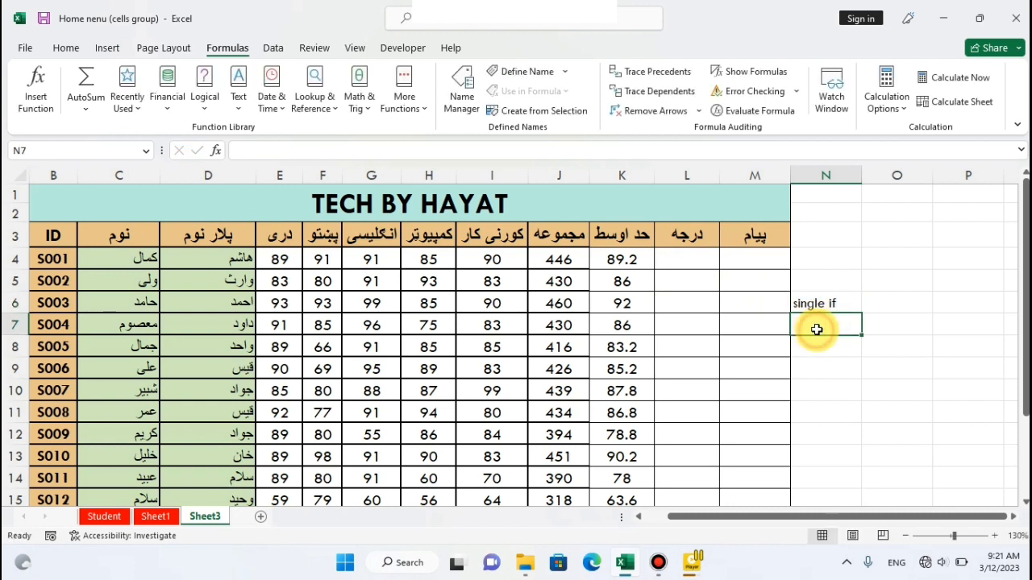
pyautogui.write('Multiple if')
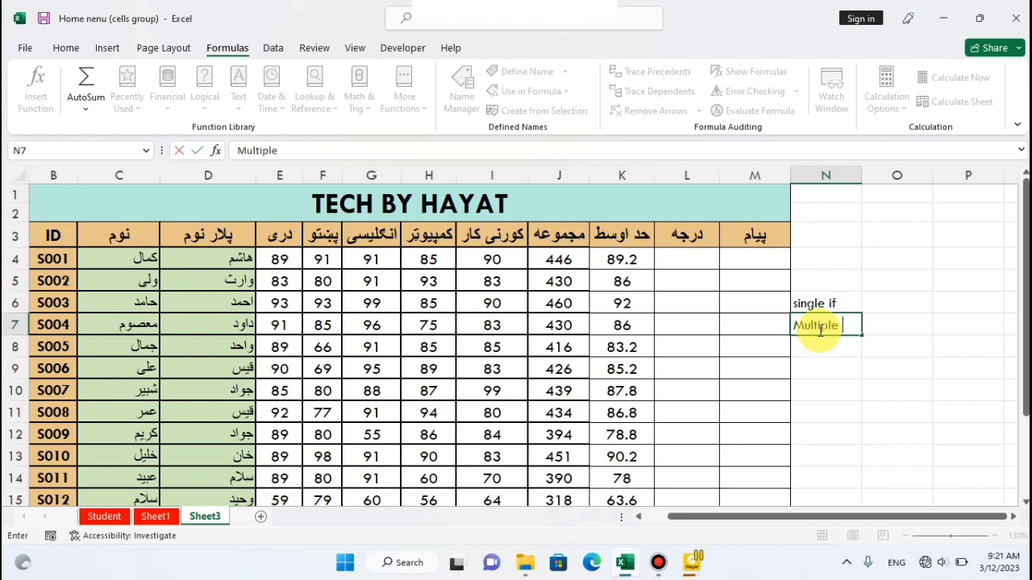
pyautogui.click(824, 364)
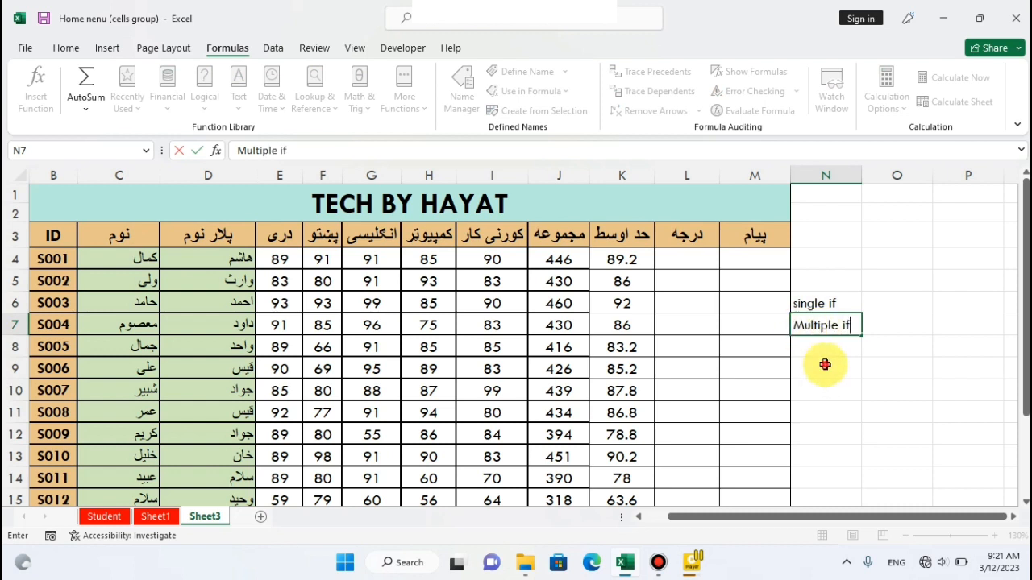
# Clear the two IF notes from cells N6:N7.
pyautogui.click(851, 303)
pyautogui.moveTo(851, 303); pyautogui.dragTo(843, 325)
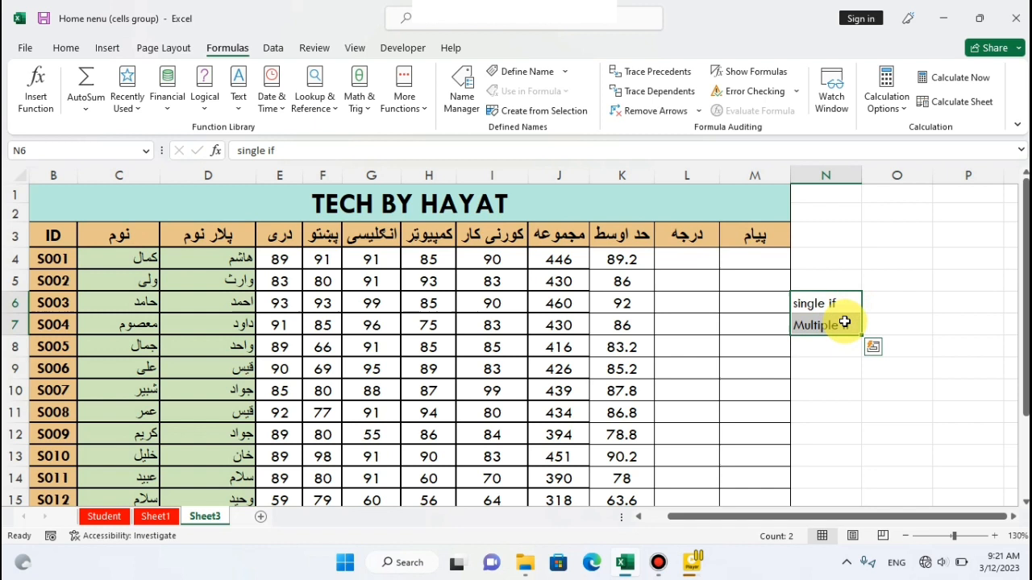
pyautogui.press('Delete')
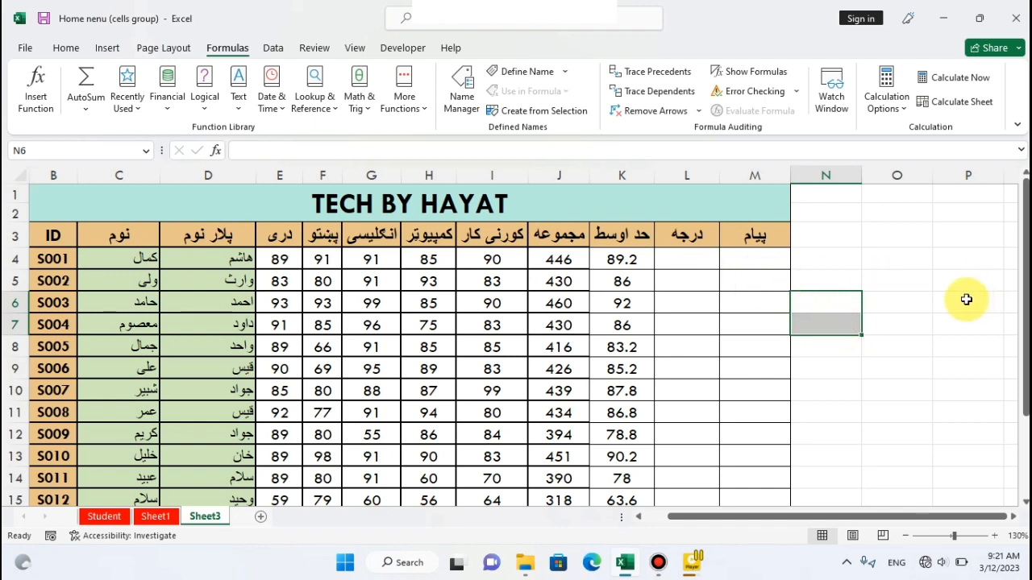
# Examine the student table's names, subject marks, totals and the average column with its formula.
pyautogui.moveTo(93, 259); pyautogui.dragTo(321, 369)
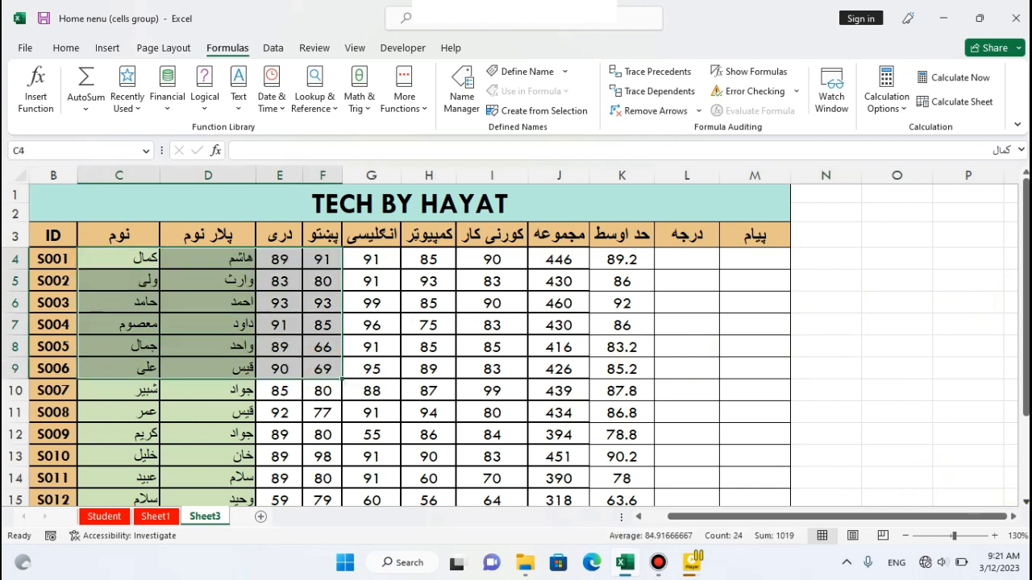
pyautogui.click(1025, 501)
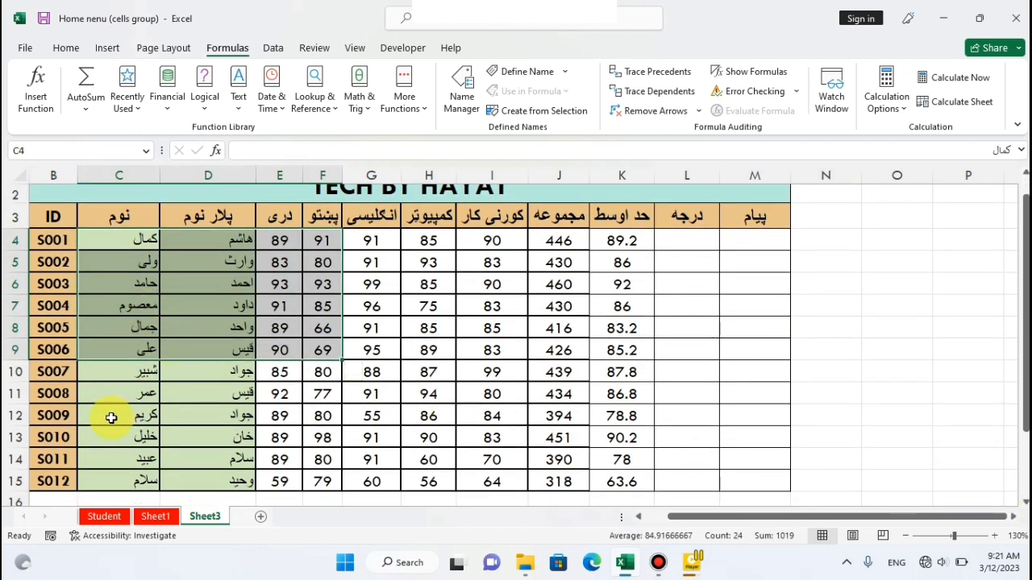
pyautogui.click(411, 240)
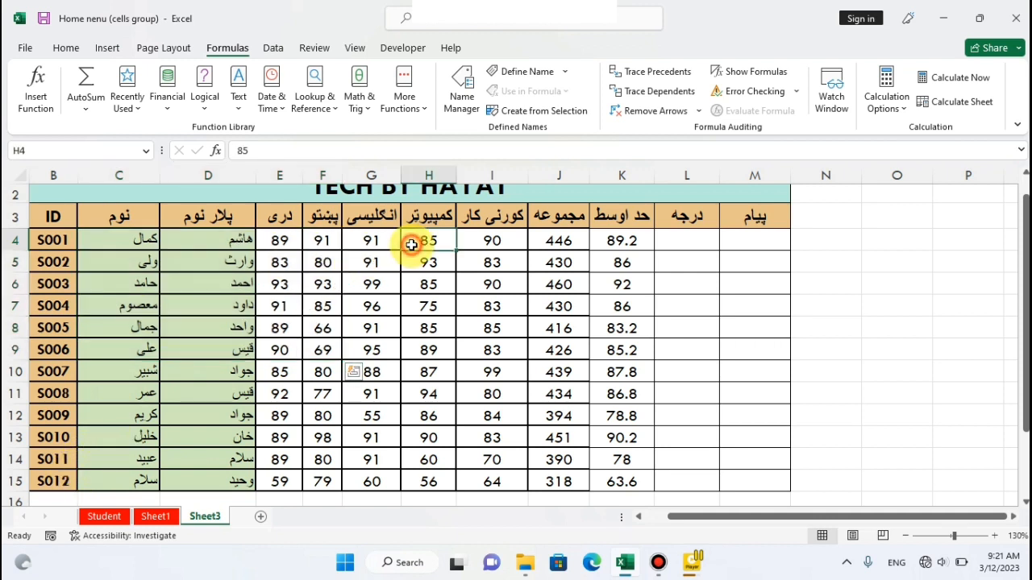
pyautogui.moveTo(268, 239); pyautogui.dragTo(583, 475)
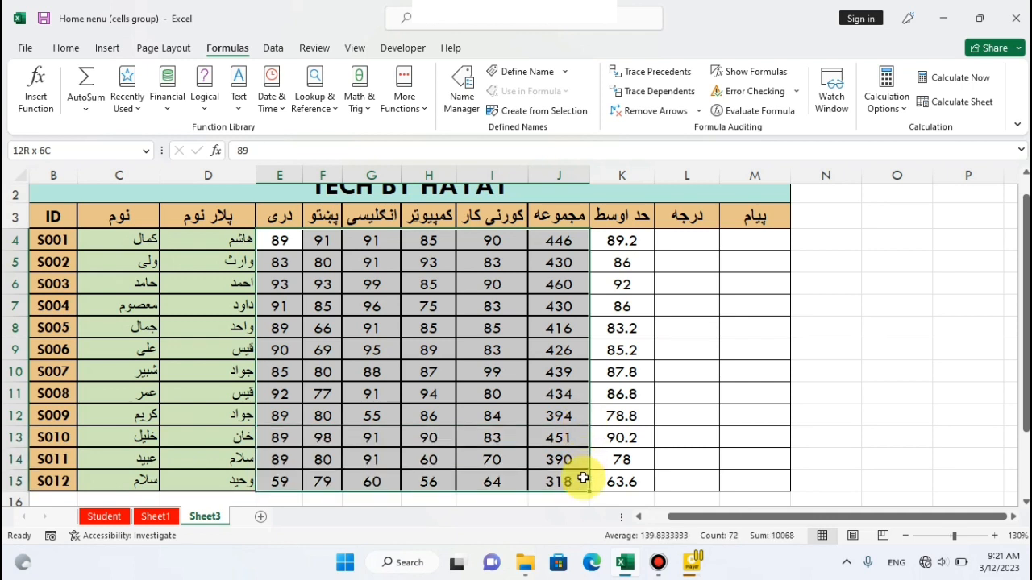
pyautogui.click(272, 242)
pyautogui.moveTo(407, 222); pyautogui.dragTo(488, 223)
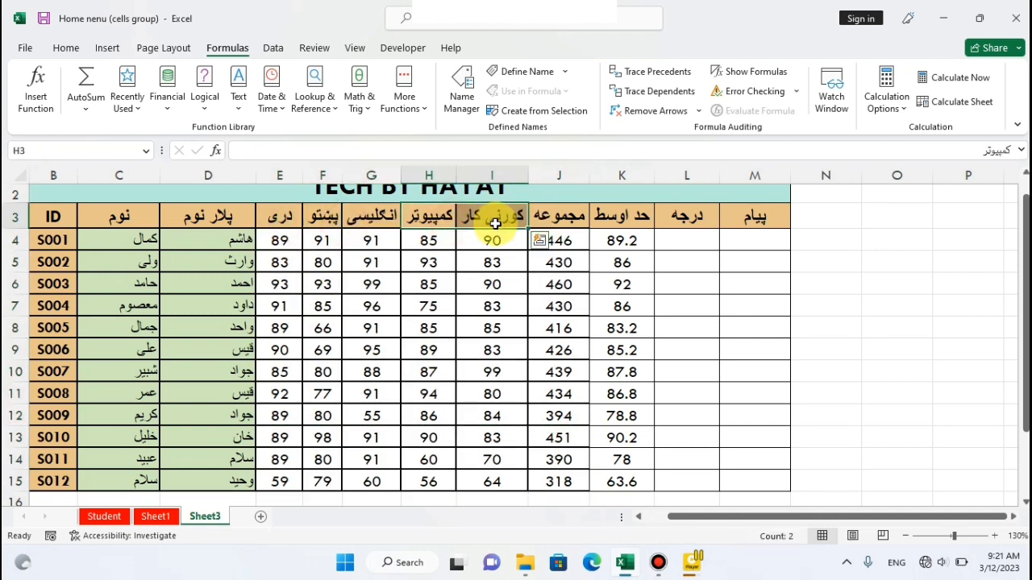
pyautogui.click(557, 224)
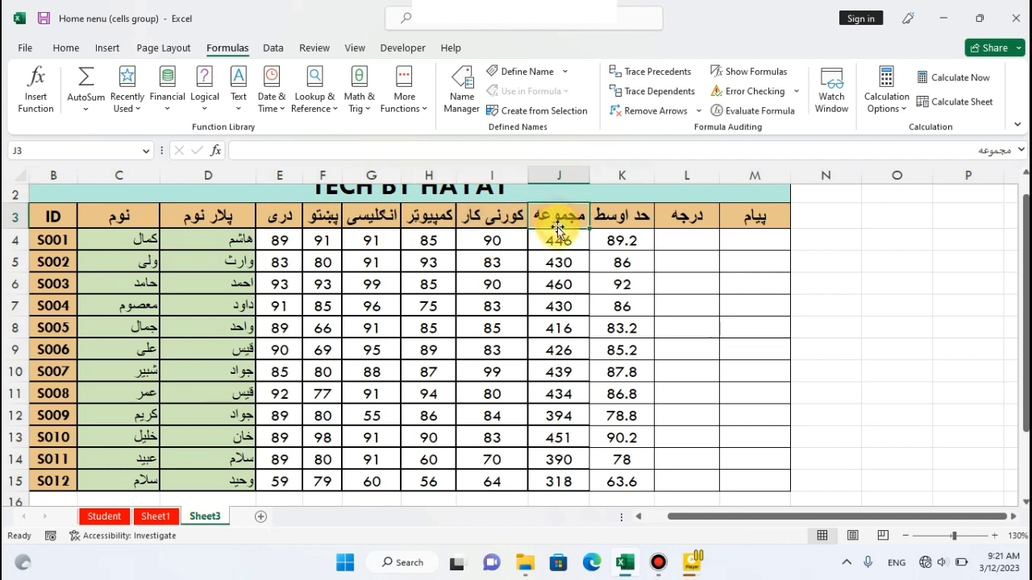
pyautogui.click(619, 240)
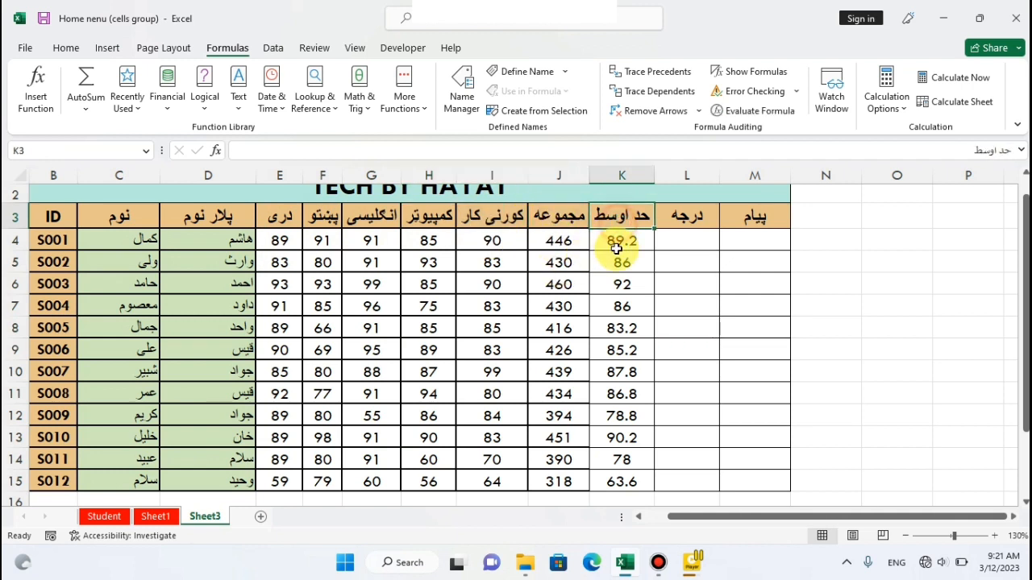
pyautogui.moveTo(613, 239); pyautogui.dragTo(626, 415)
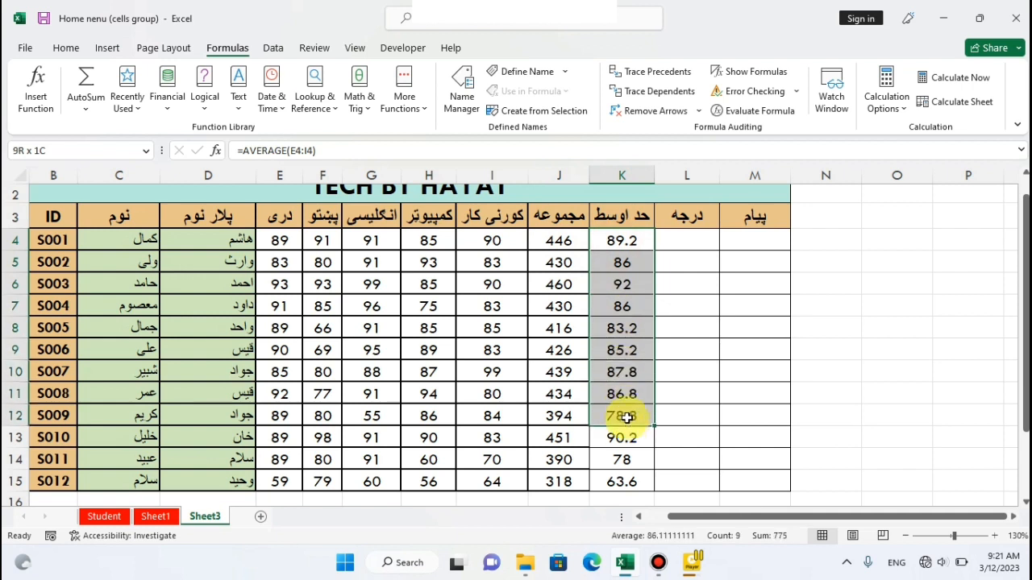
pyautogui.click(594, 241)
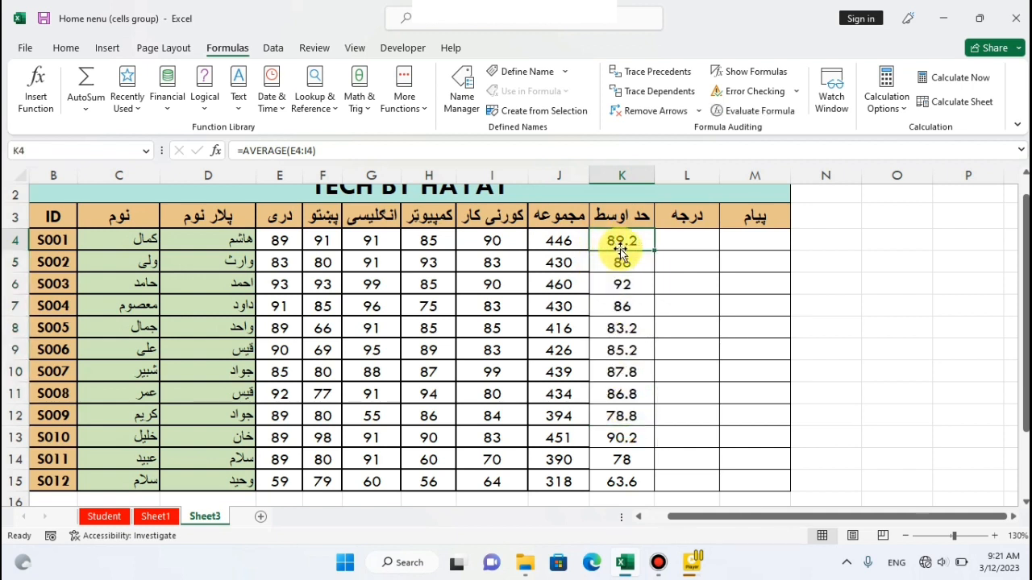
# Examine the empty grade column (درجه), the average formula in K4 and the available AutoSum functions.
pyautogui.click(687, 235)
pyautogui.click(683, 263)
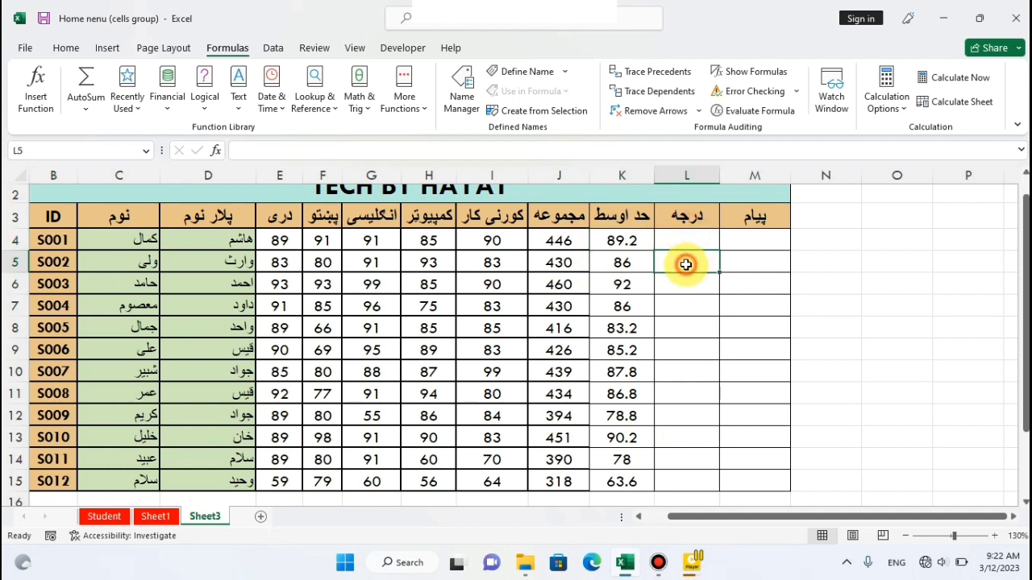
pyautogui.click(687, 293)
pyautogui.click(686, 304)
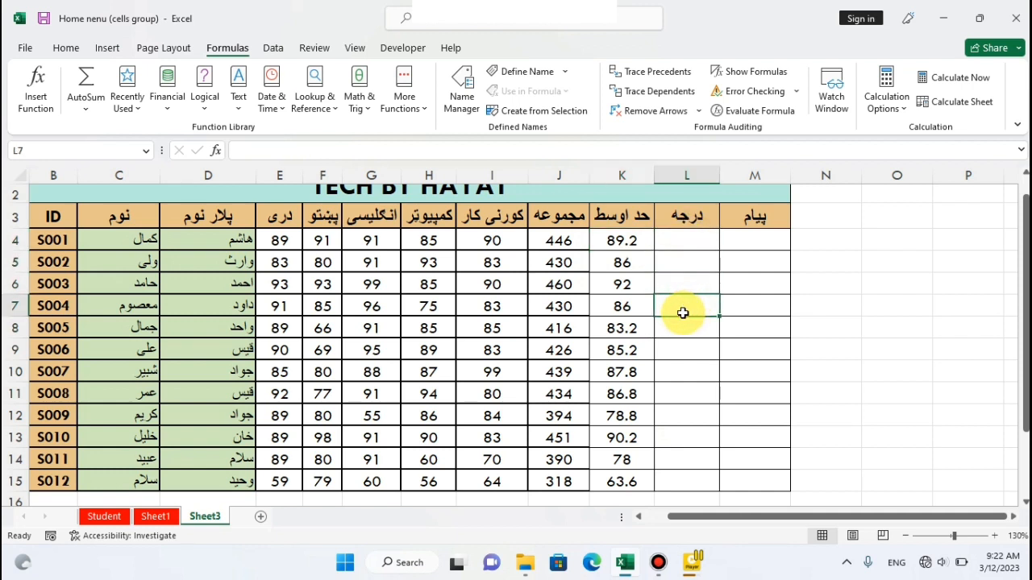
pyautogui.click(599, 237)
pyautogui.click(86, 108)
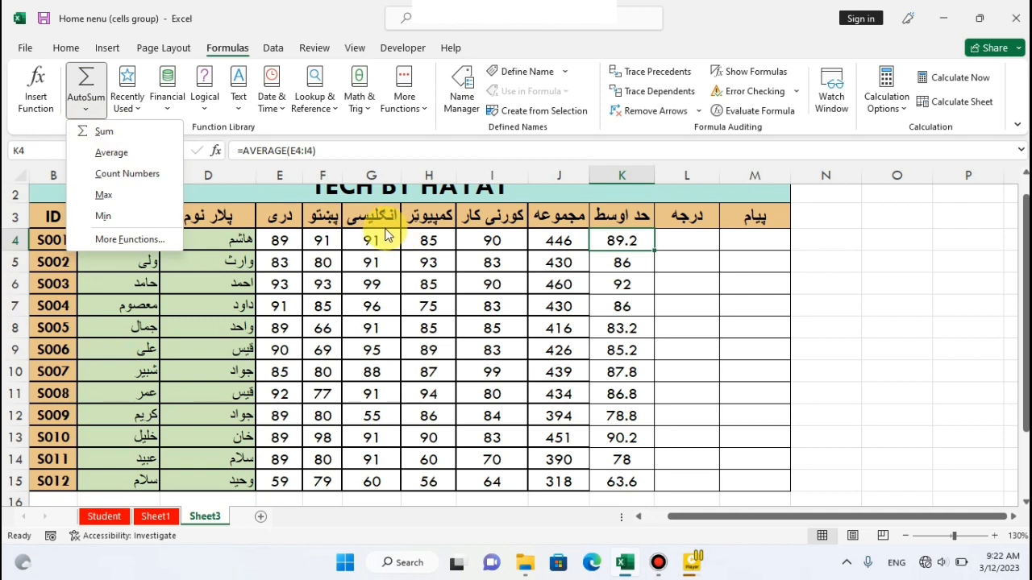
pyautogui.click(679, 250)
pyautogui.click(684, 241)
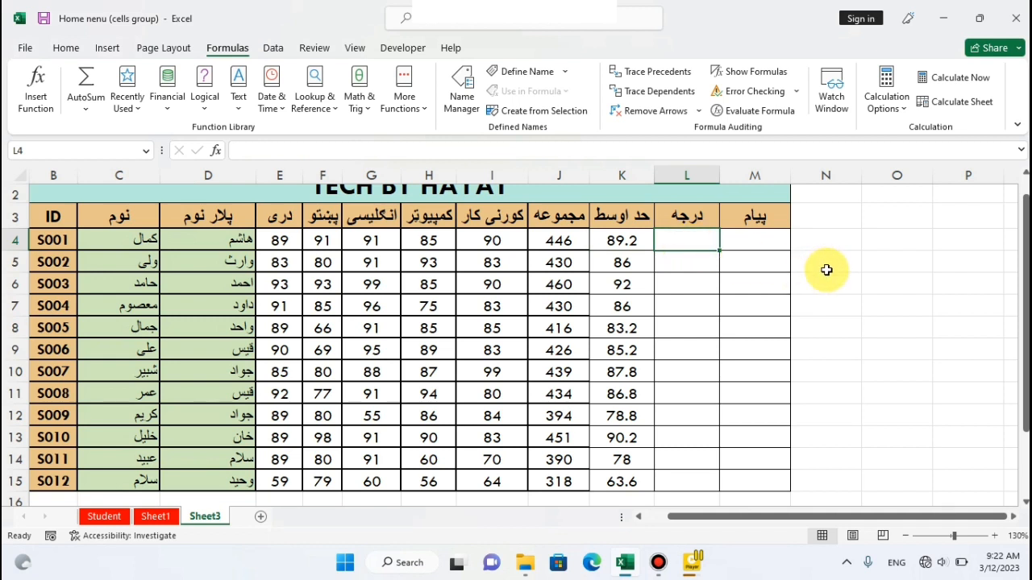
# Start a grading key beside the table by entering >90 in N10 and grade A in O10.
pyautogui.click(830, 300)
pyautogui.click(829, 343)
pyautogui.click(833, 372)
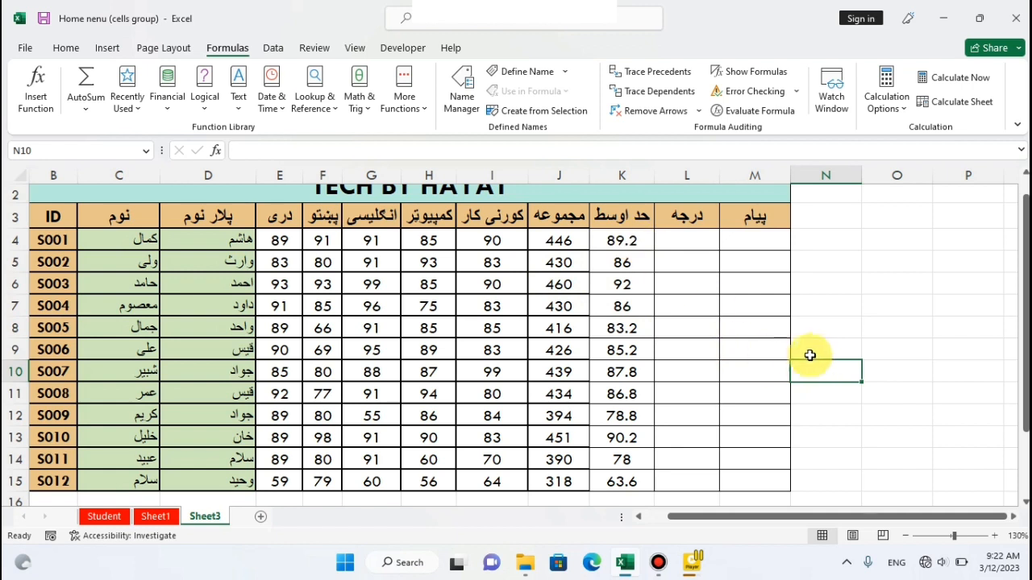
pyautogui.write('>90')
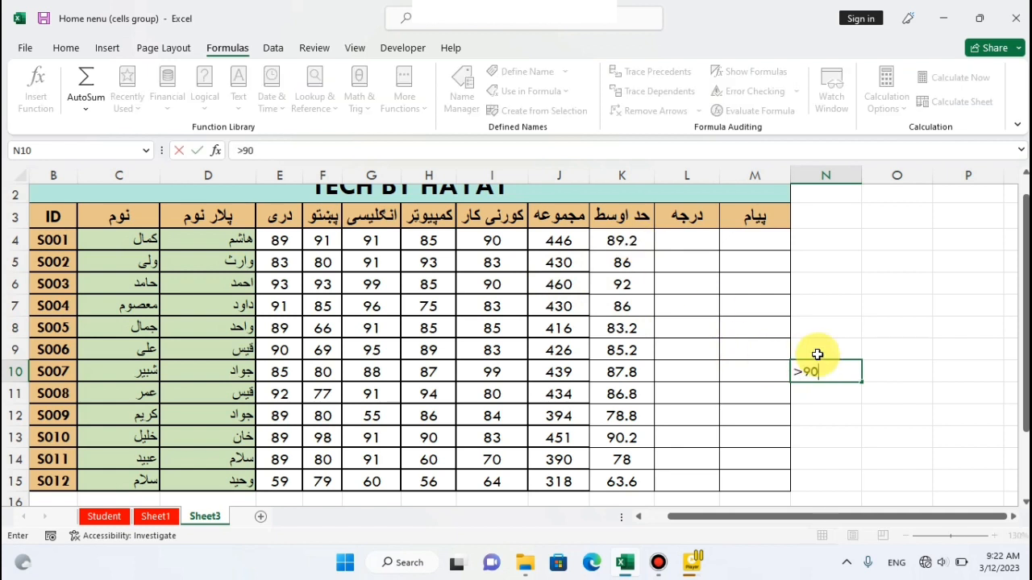
pyautogui.press('Tab')
pyautogui.write('A')
pyautogui.press('Return')
# Add the second grading rule, with >80 in N11 and grade B in O11.
pyautogui.press('Left')
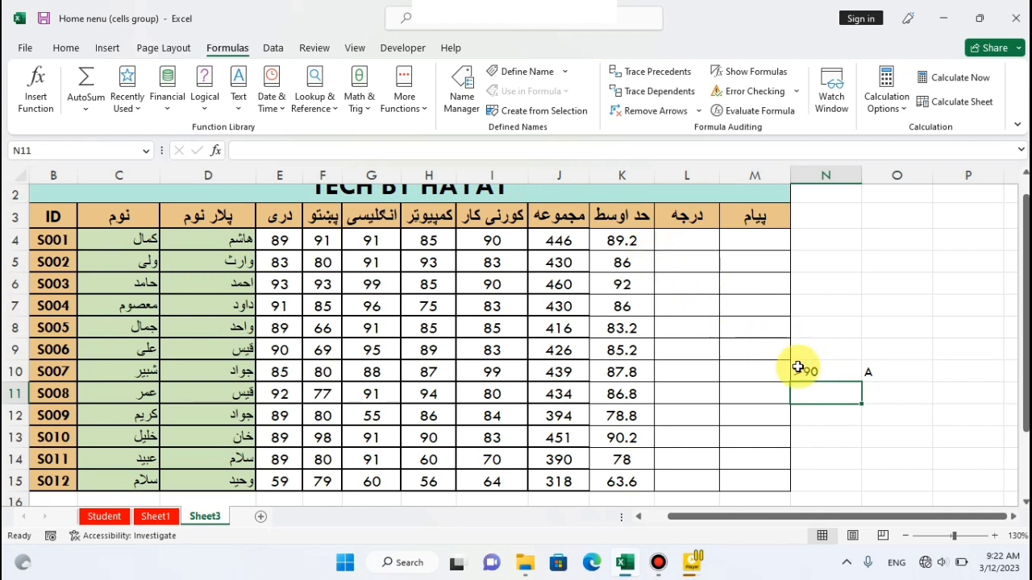
pyautogui.write('>')
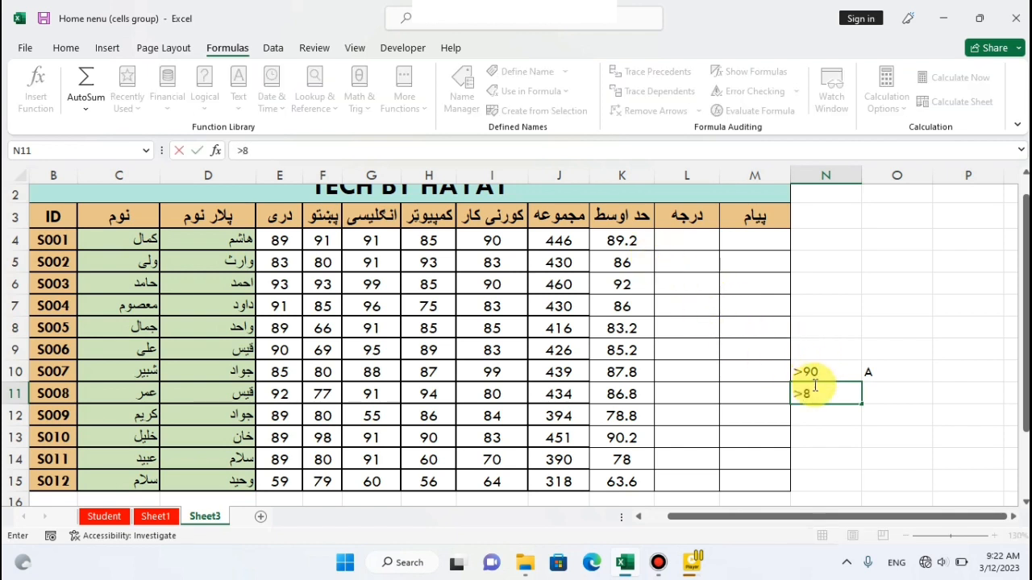
pyautogui.write('80')
pyautogui.press('Tab')
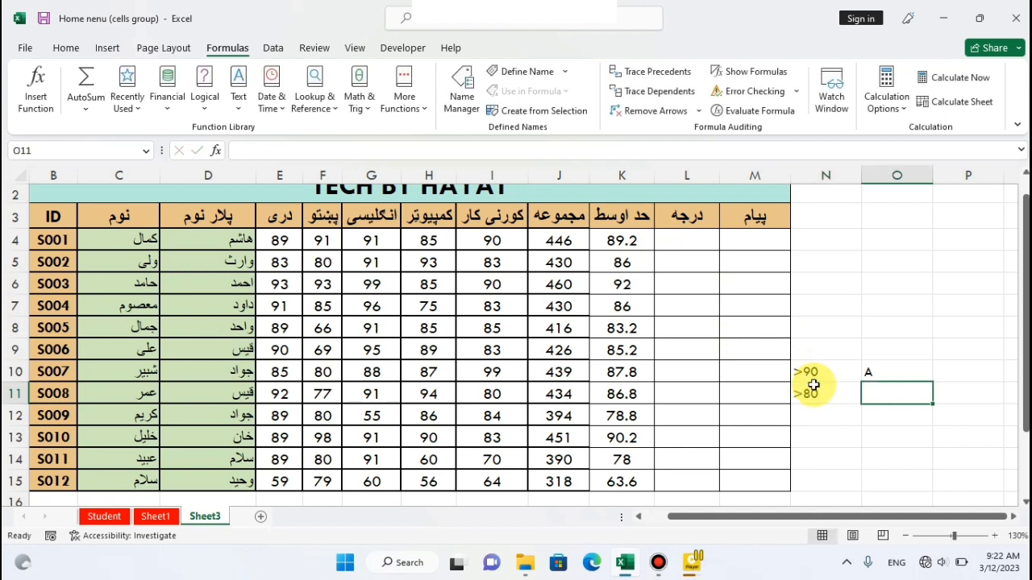
pyautogui.write('B')
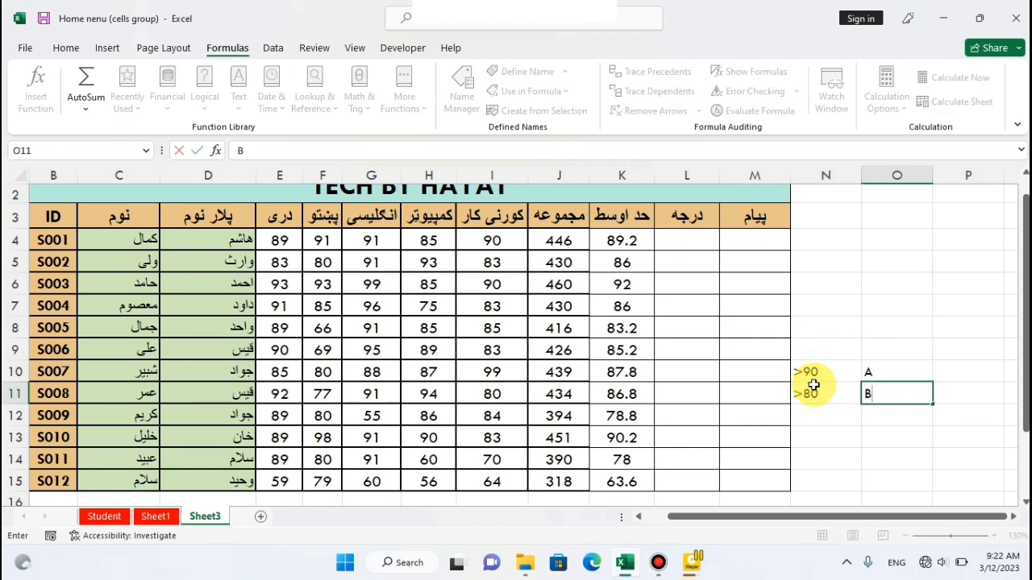
pyautogui.press('Return')
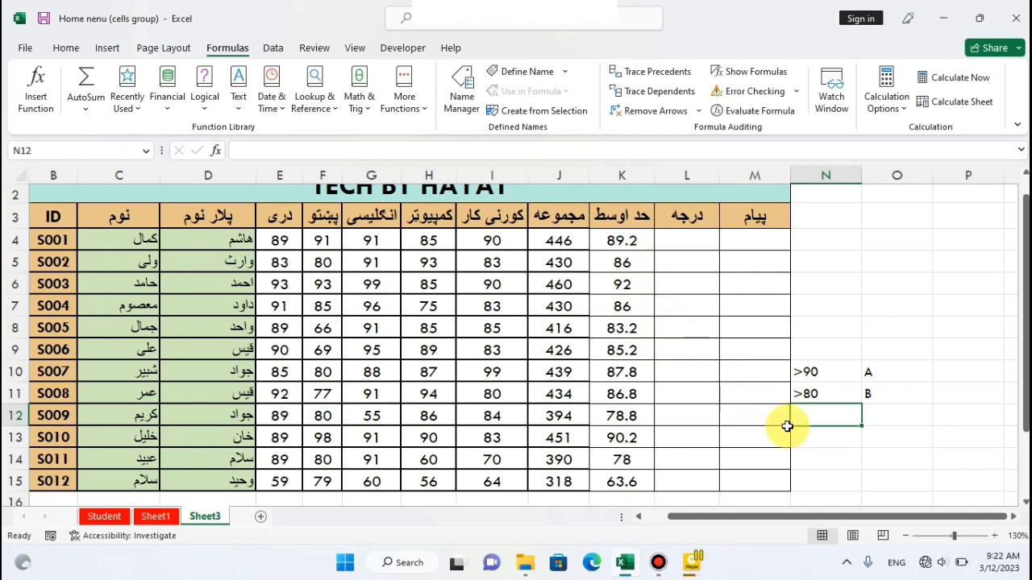
# Add the third grading rule, with >70 in N12 and grade C in O12.
pyautogui.write('>70')
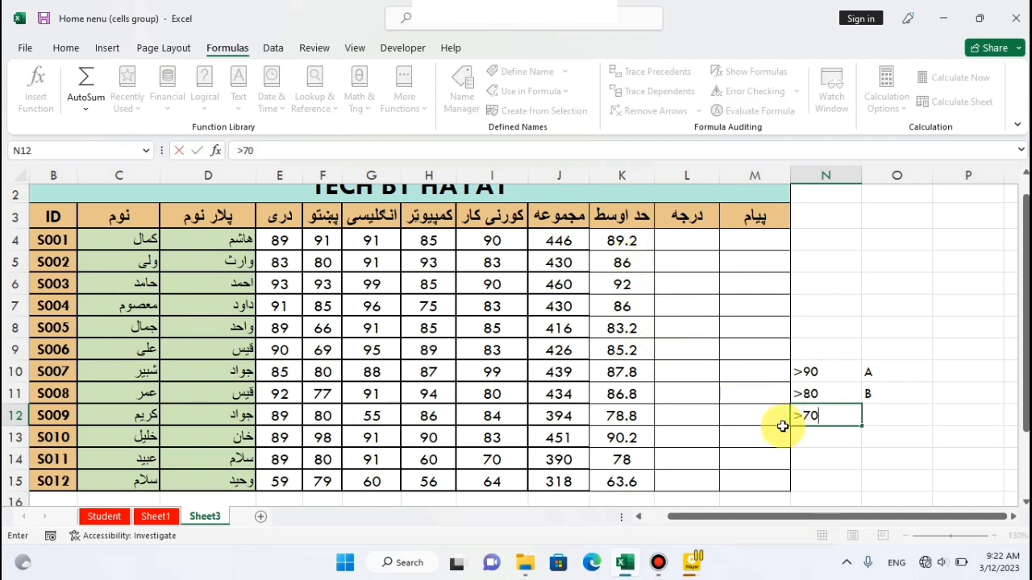
pyautogui.click(890, 420)
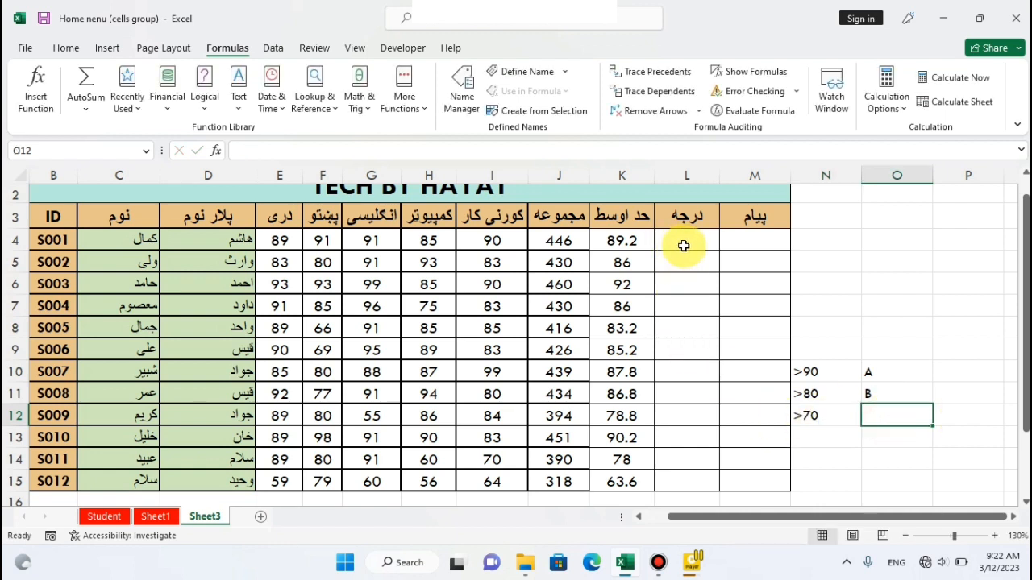
pyautogui.write('C')
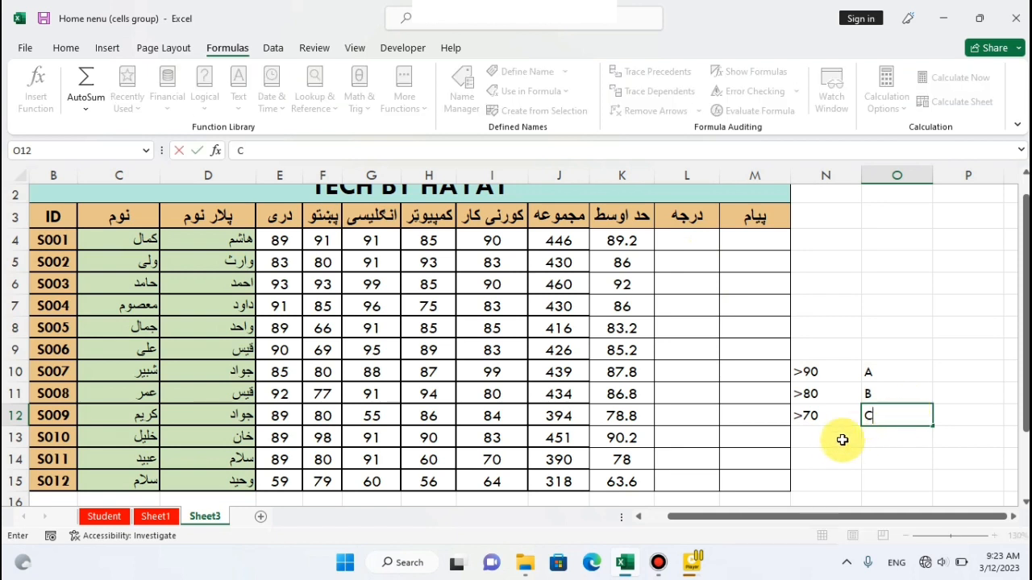
pyautogui.click(834, 438)
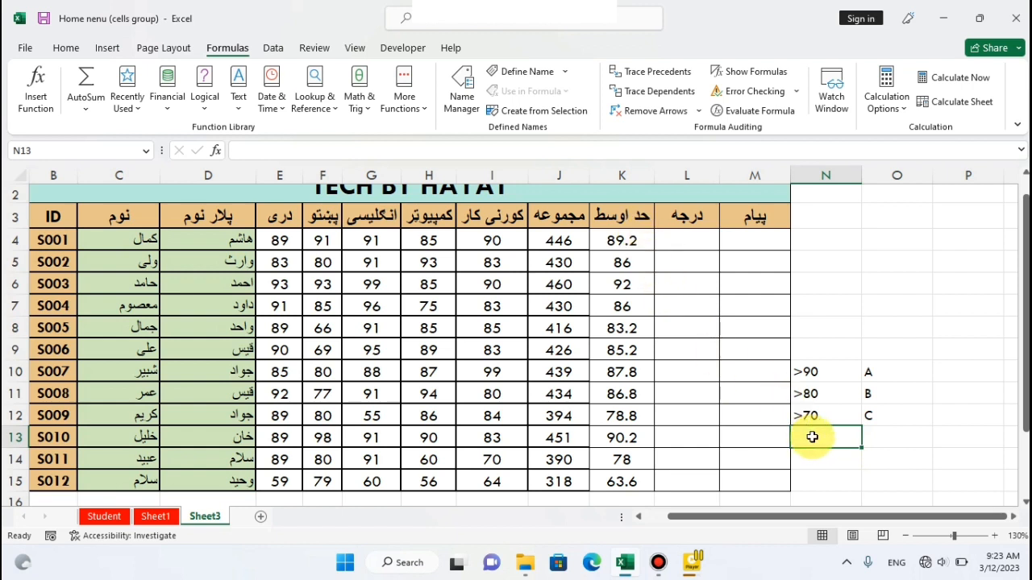
# Complete the grading key with <70 in N13 and grade D in O13.
pyautogui.write('<')
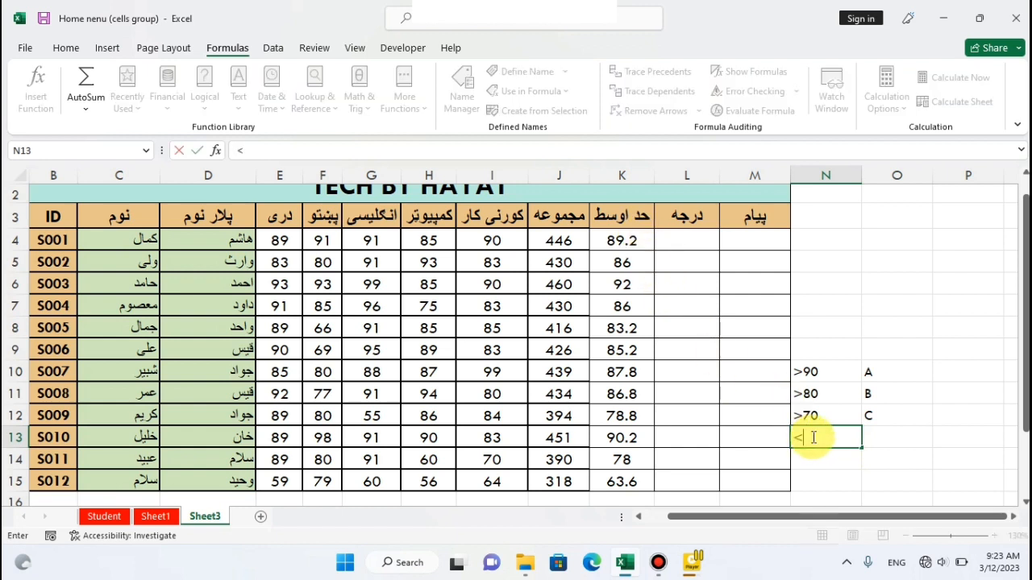
pyautogui.write('70')
pyautogui.click(883, 436)
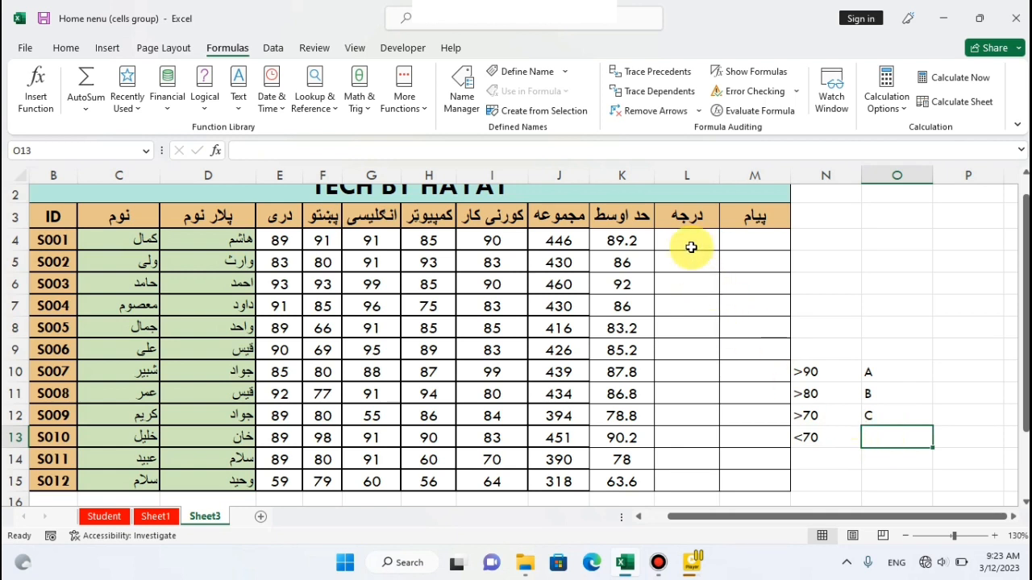
pyautogui.write('D')
pyautogui.click(890, 393)
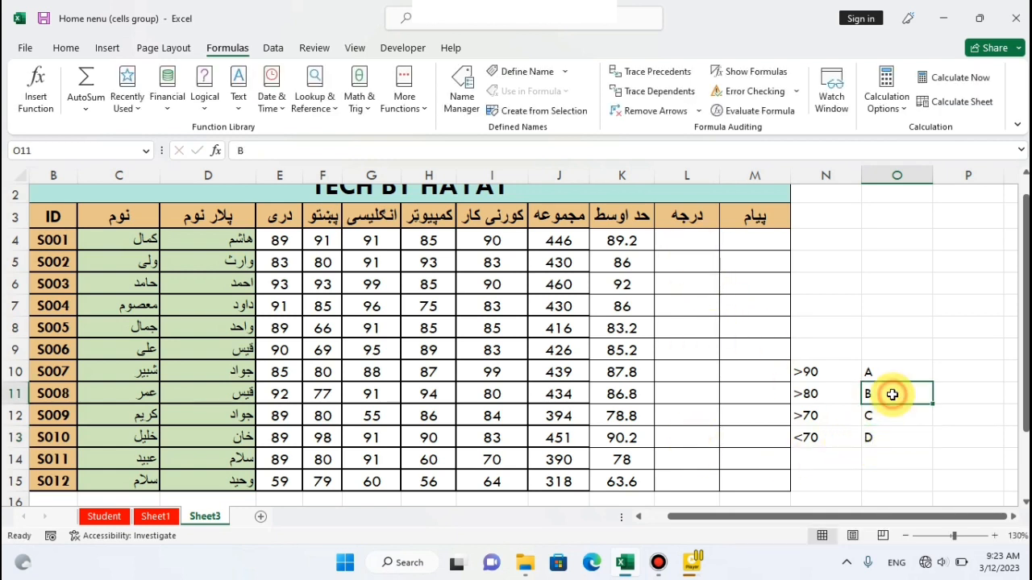
pyautogui.moveTo(831, 372); pyautogui.dragTo(875, 435)
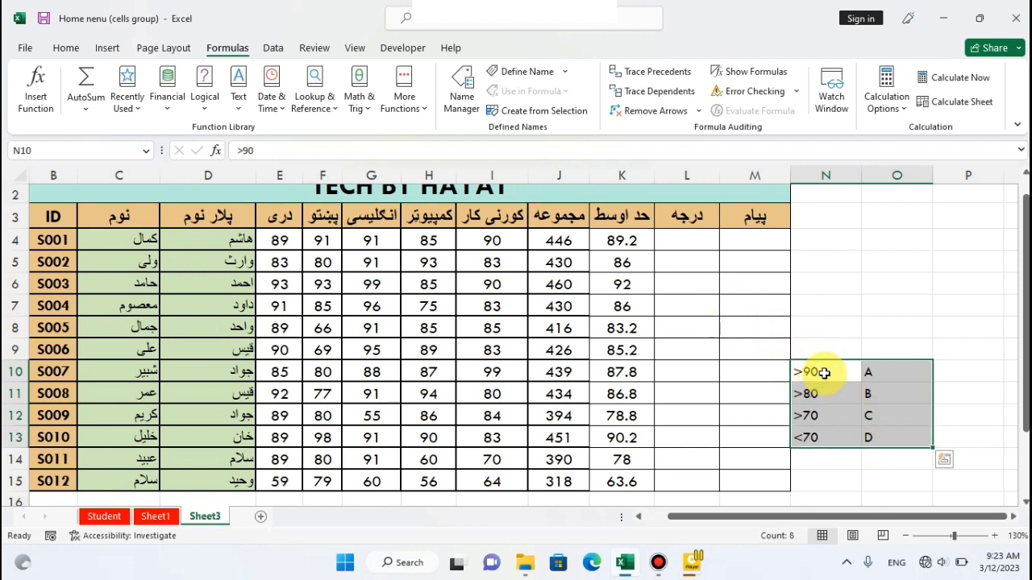
pyautogui.click(823, 372)
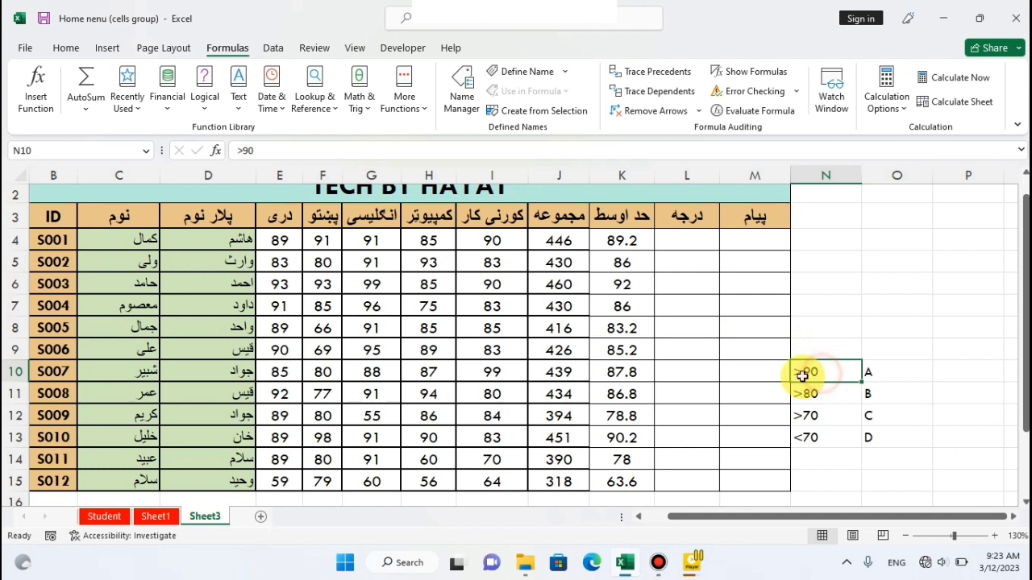
pyautogui.click(831, 395)
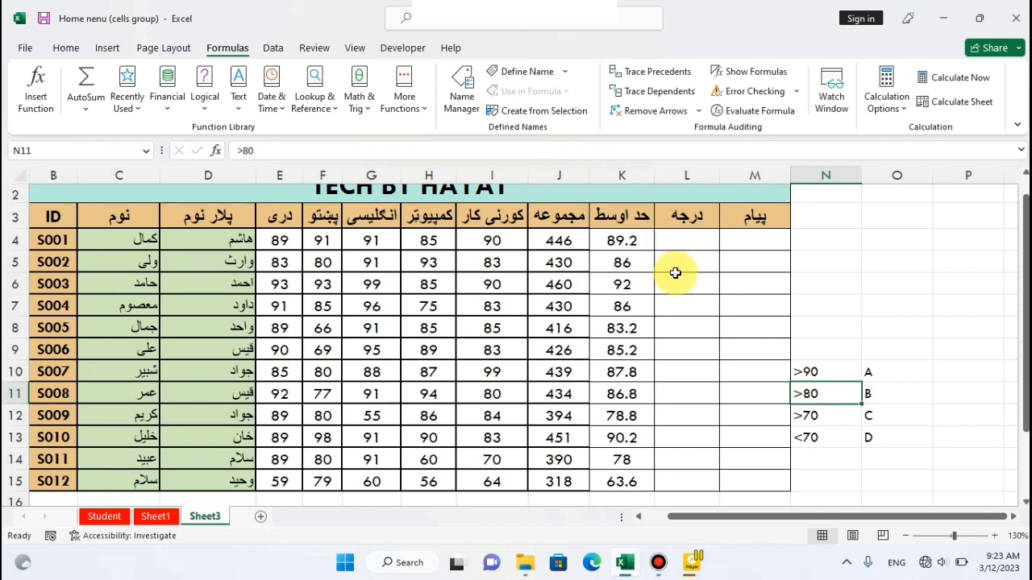
pyautogui.moveTo(834, 376); pyautogui.dragTo(838, 419)
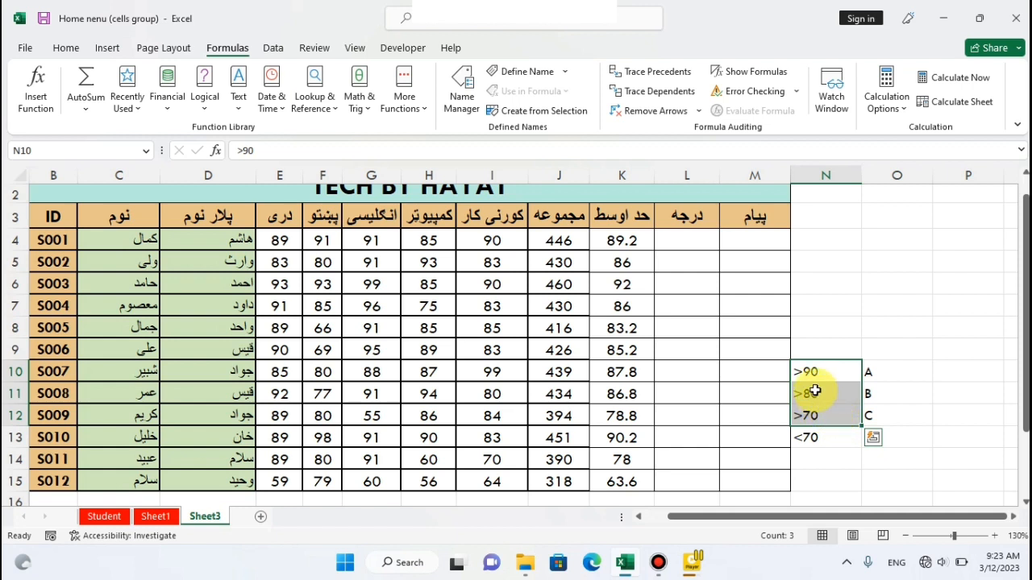
# Start an IF formula in L4 that tests K4>90 and returns "A" when true.
pyautogui.click(692, 240)
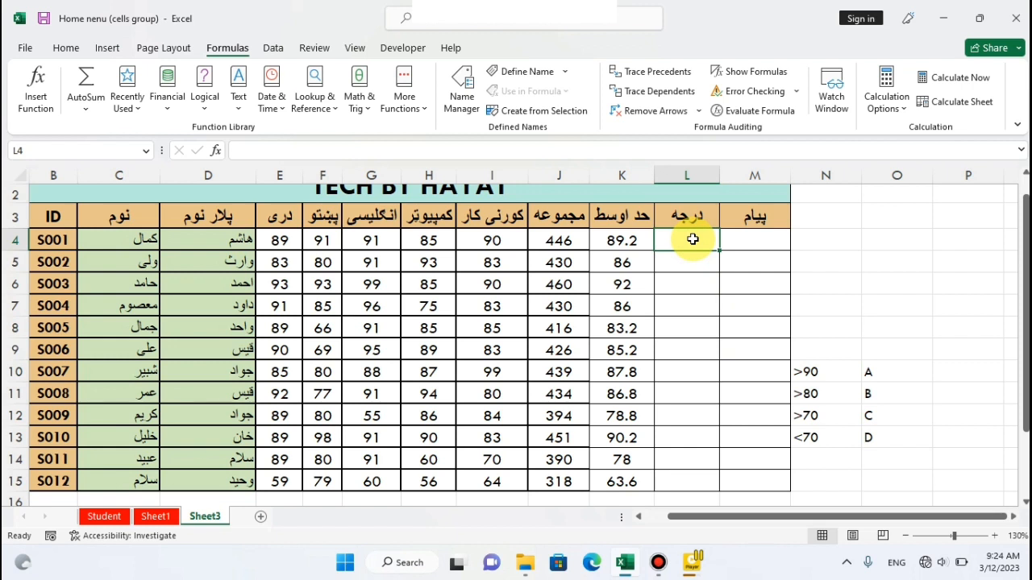
pyautogui.write('=if')
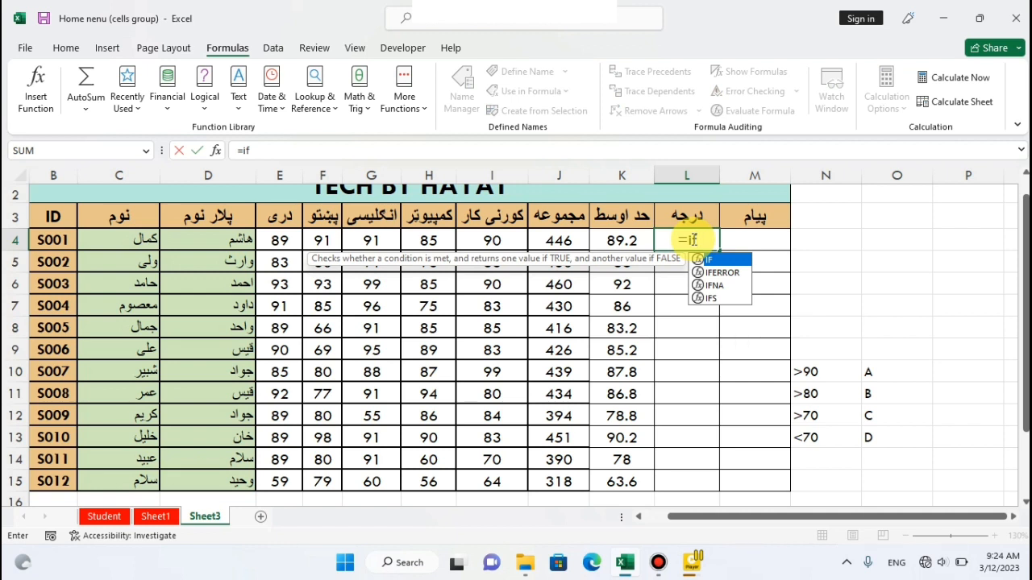
pyautogui.write('(')
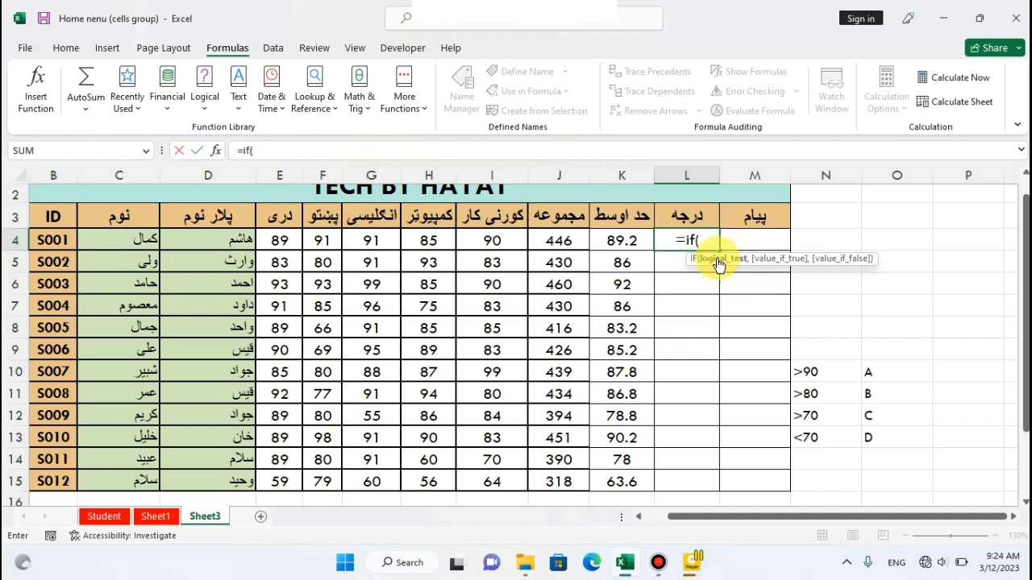
pyautogui.click(602, 241)
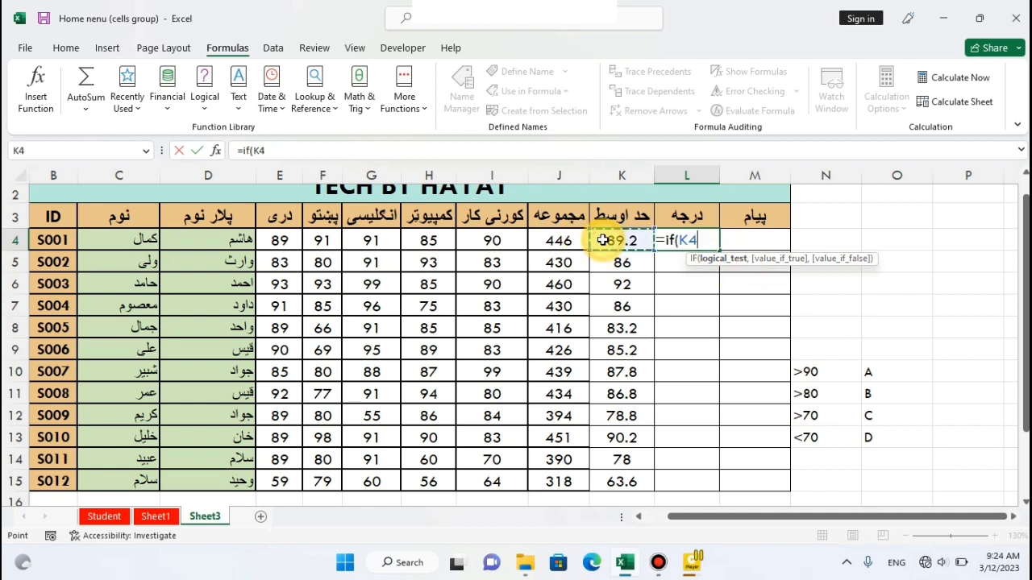
pyautogui.write('>')
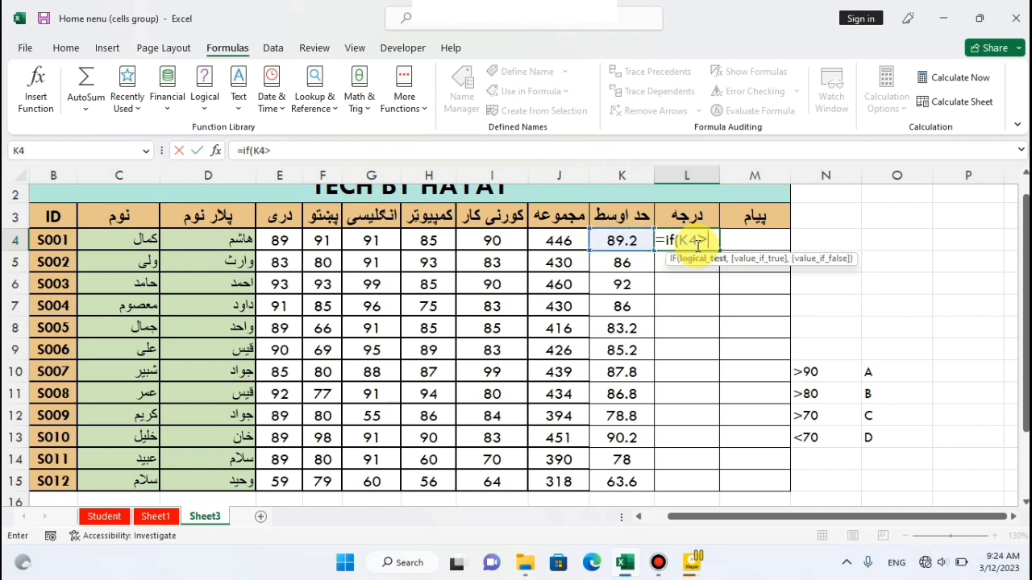
pyautogui.write('90')
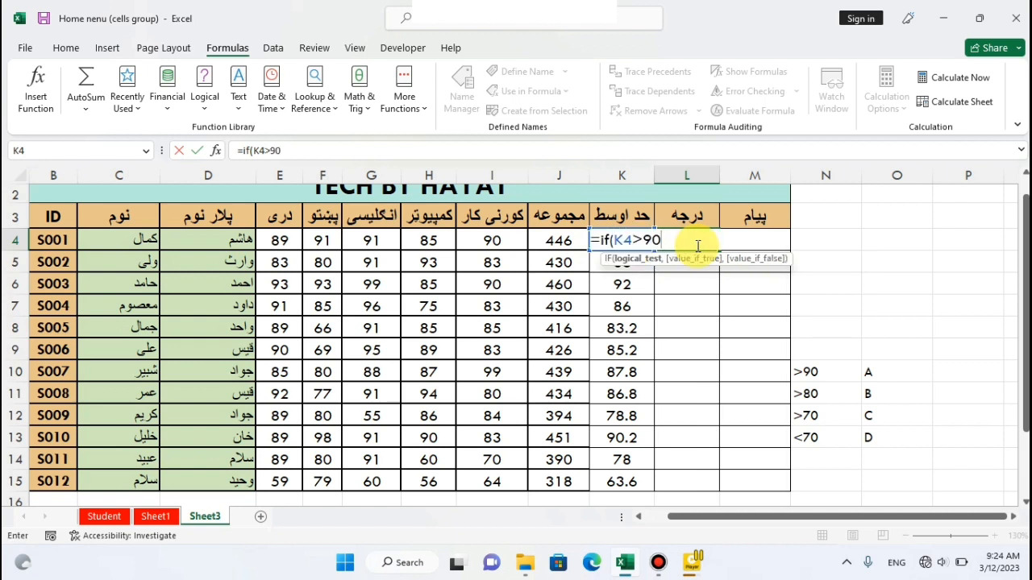
pyautogui.write(',')
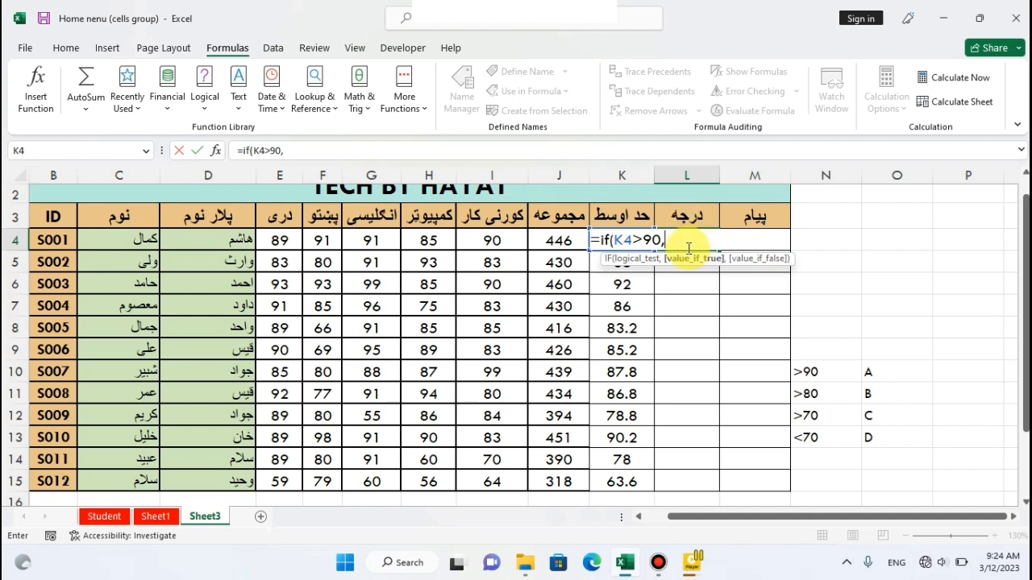
pyautogui.write('"A"')
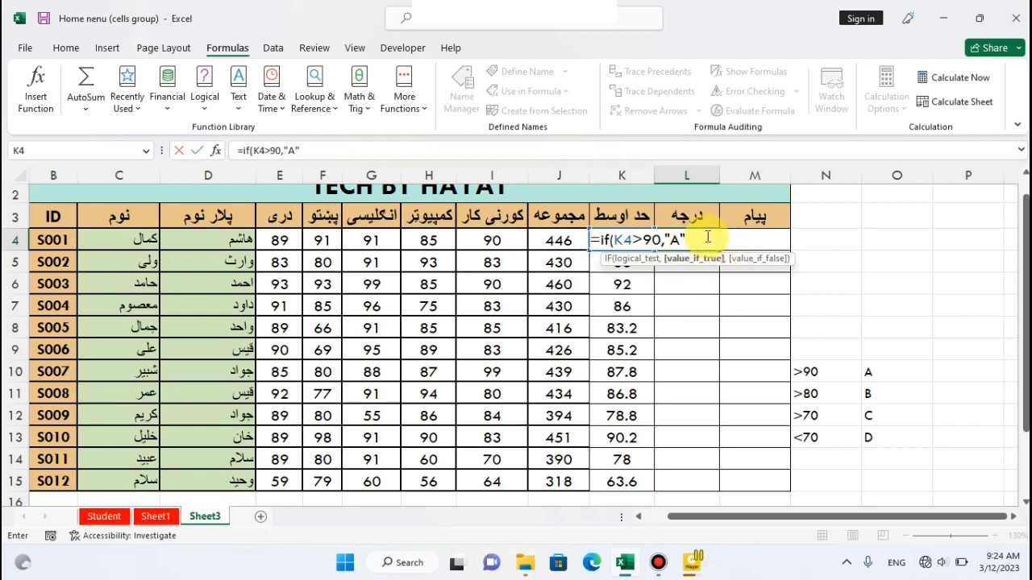
pyautogui.write(',')
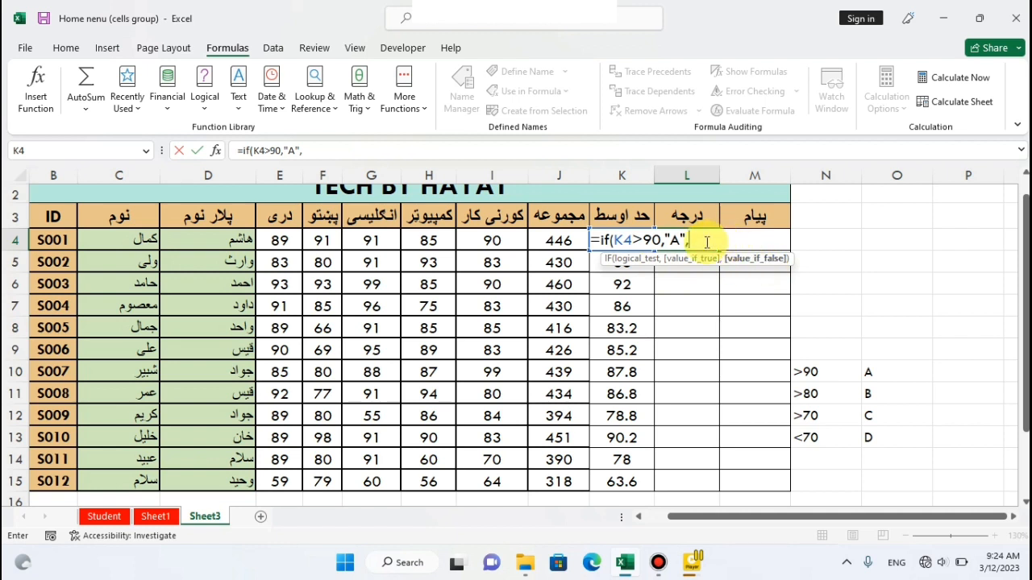
# Nest a second IF as the false value in the L4 formula, testing K4>80 and returning "B".
pyautogui.write('if')
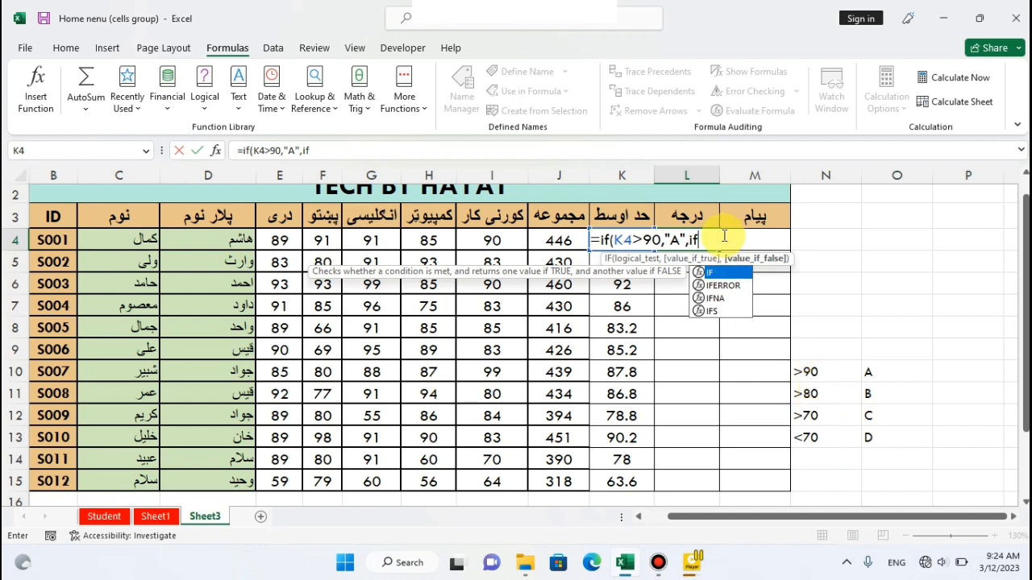
pyautogui.write('(')
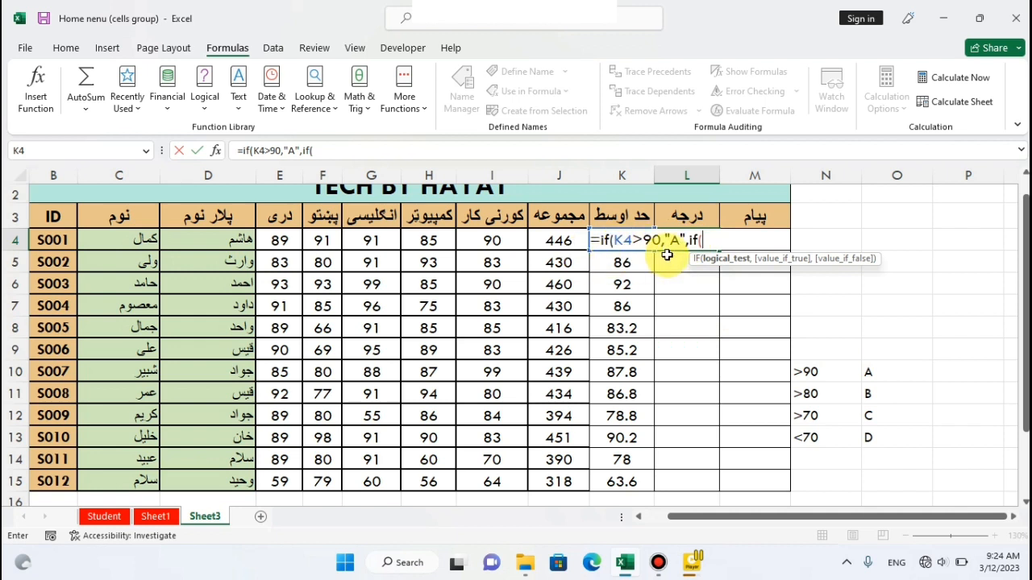
pyautogui.write('K4')
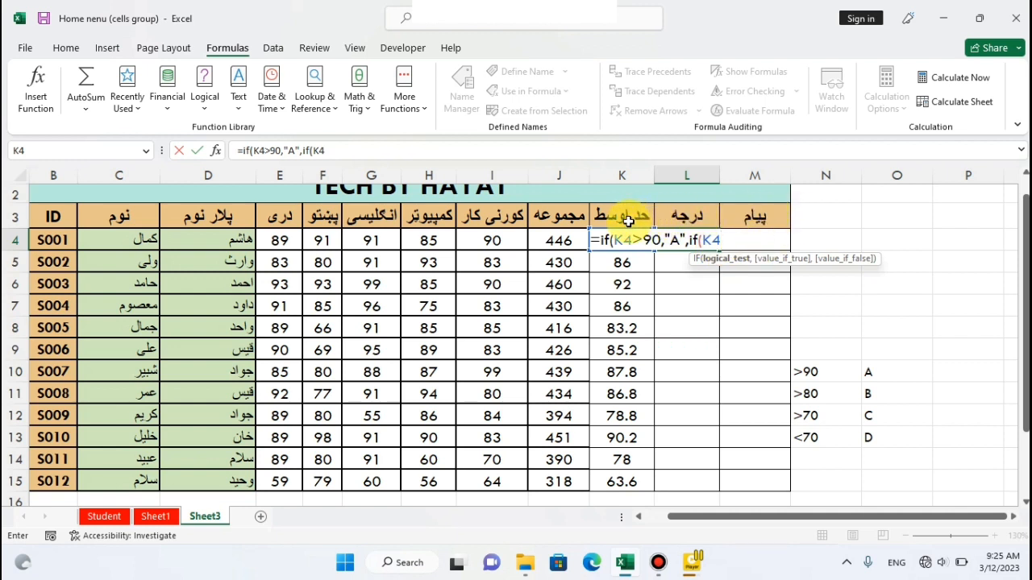
pyautogui.write('>80')
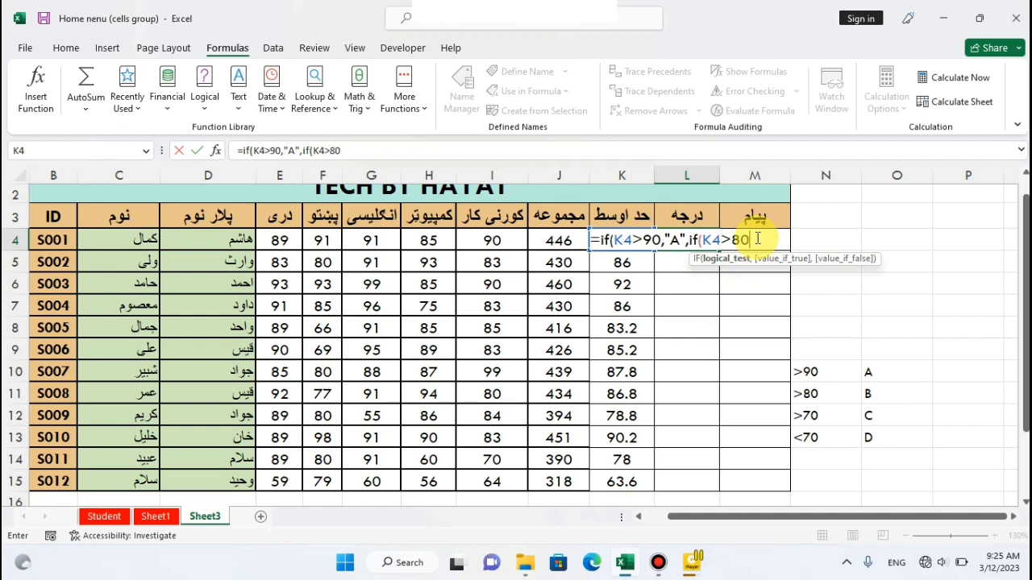
pyautogui.write(',')
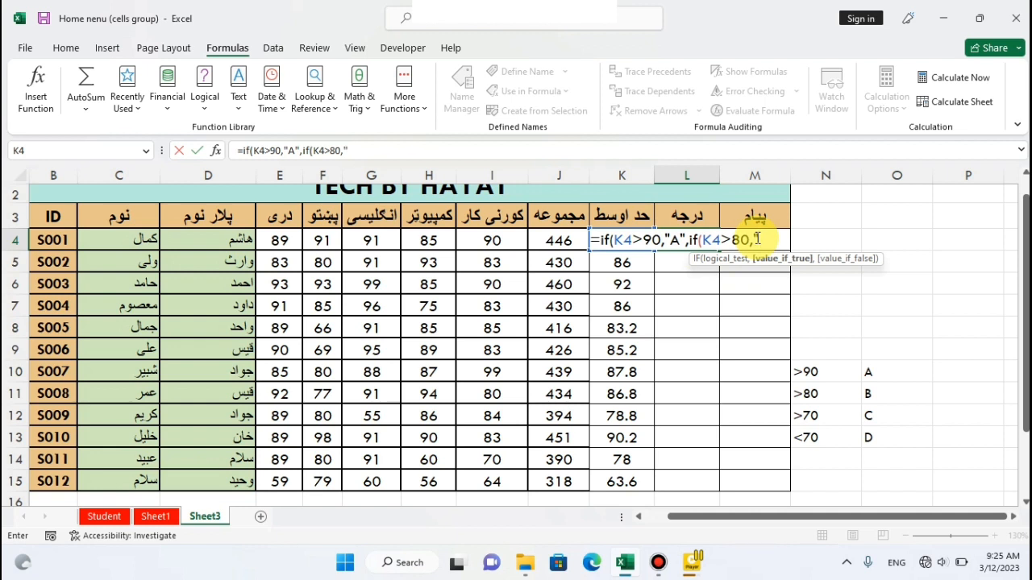
pyautogui.write('"B"')
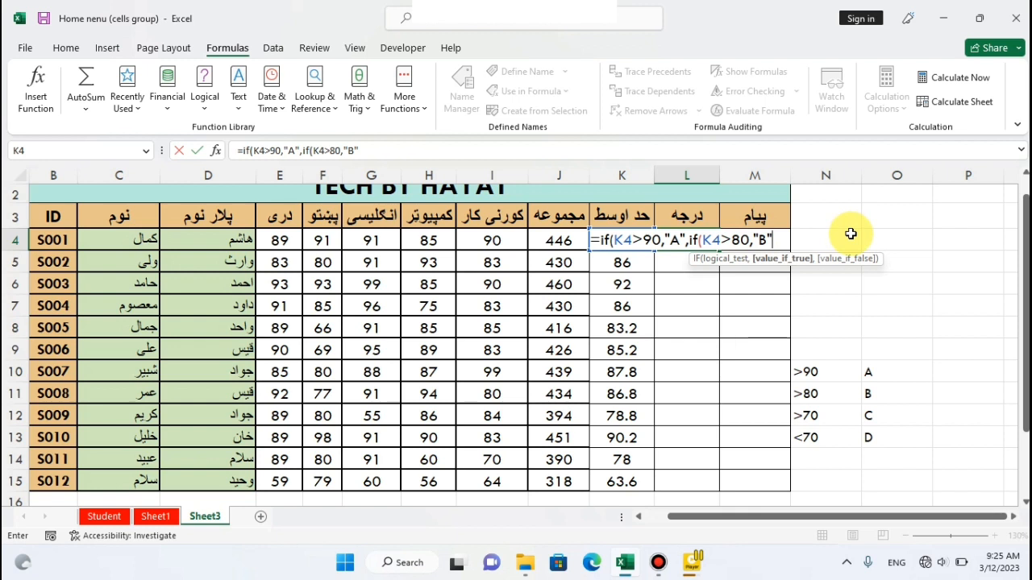
pyautogui.write(',')
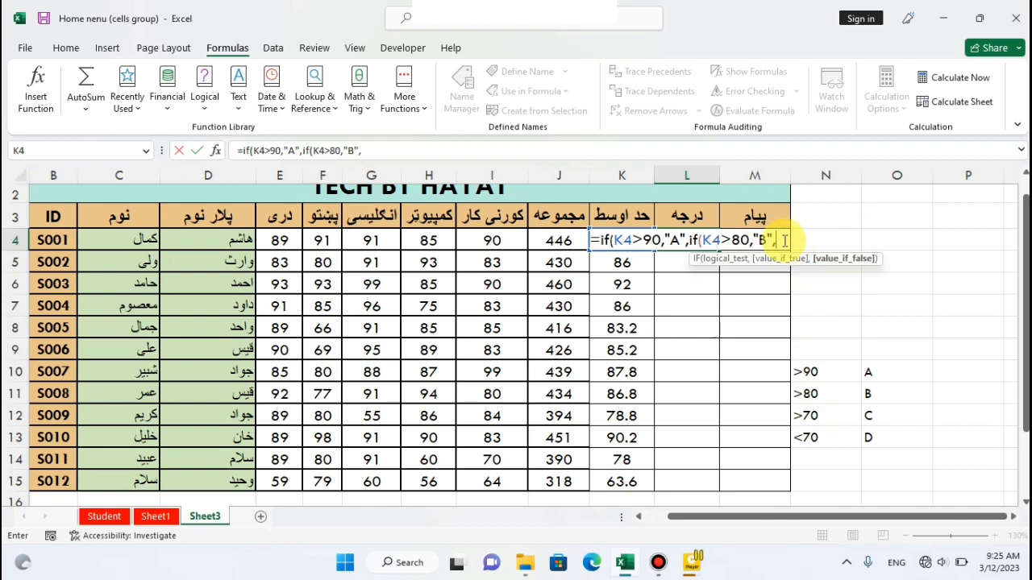
# Nest a third IF in the L4 formula, testing K4>70 and returning "C".
pyautogui.write('if')
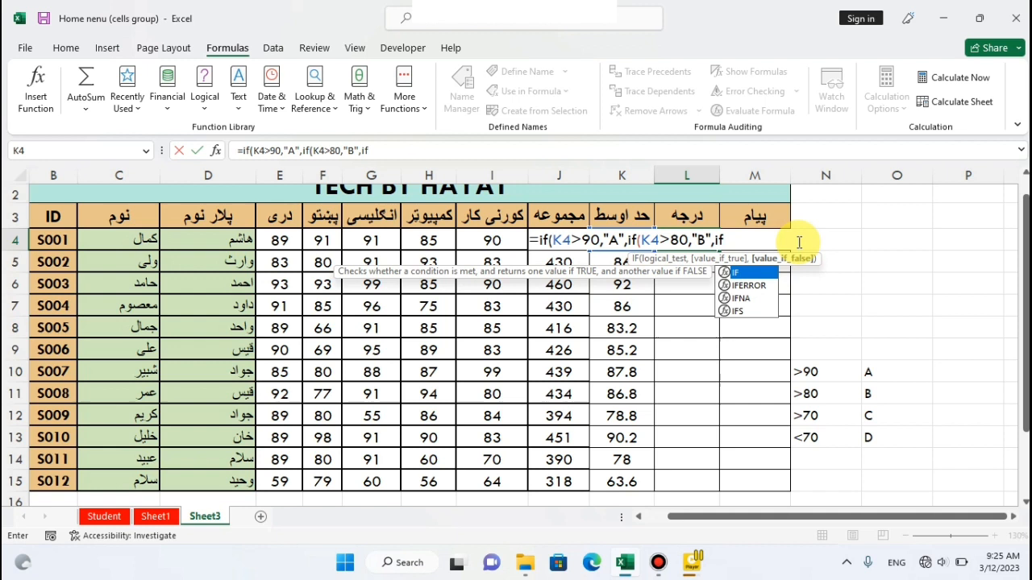
pyautogui.write('(')
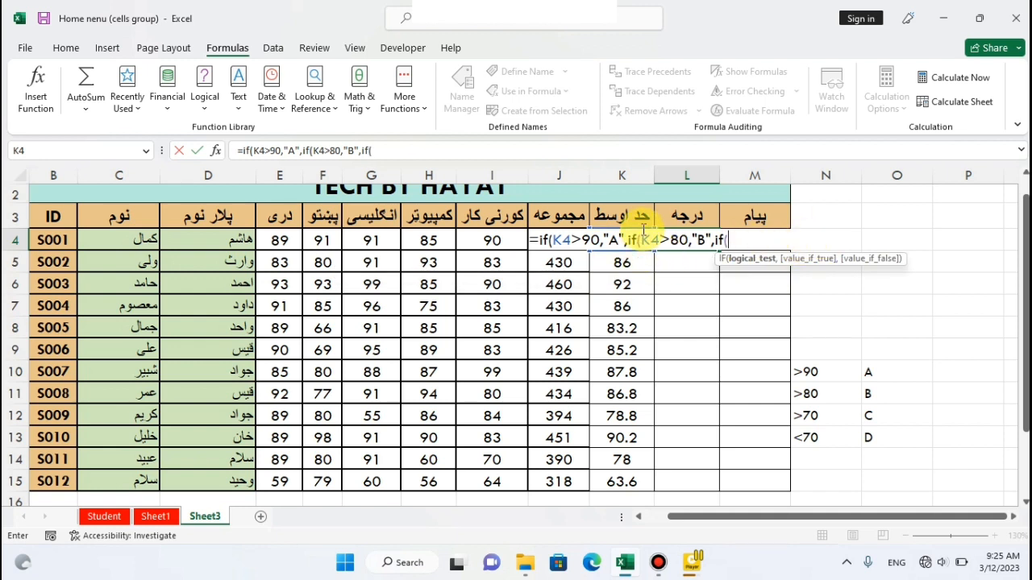
pyautogui.write('K4')
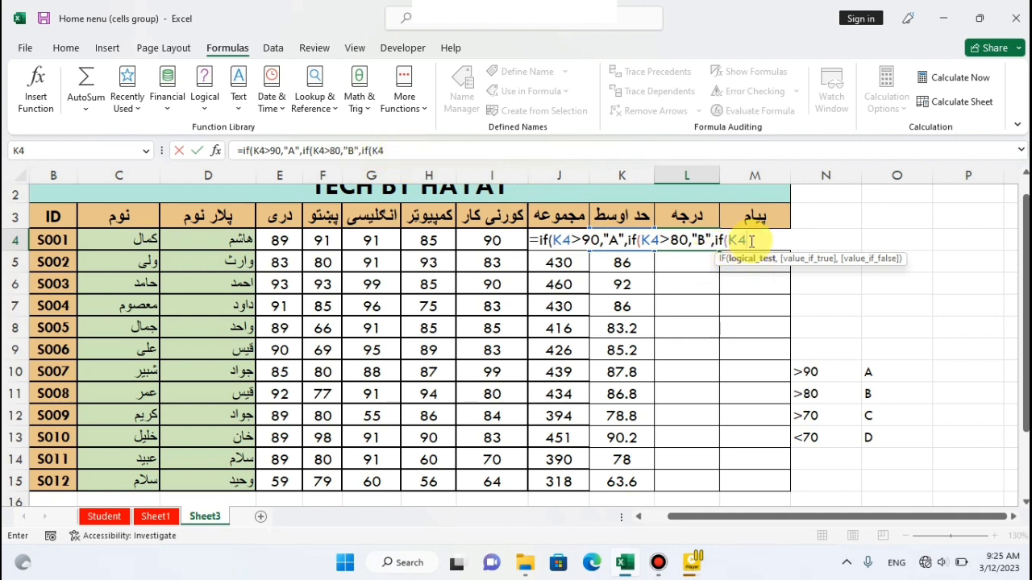
pyautogui.write('>70,')
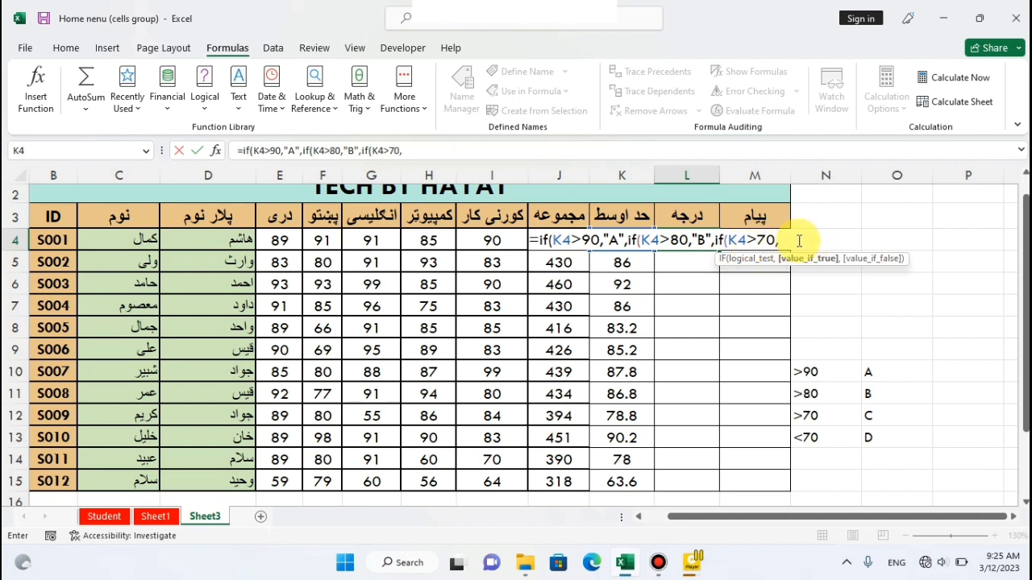
pyautogui.write('C')
pyautogui.press('BackSpace')
pyautogui.write(',')
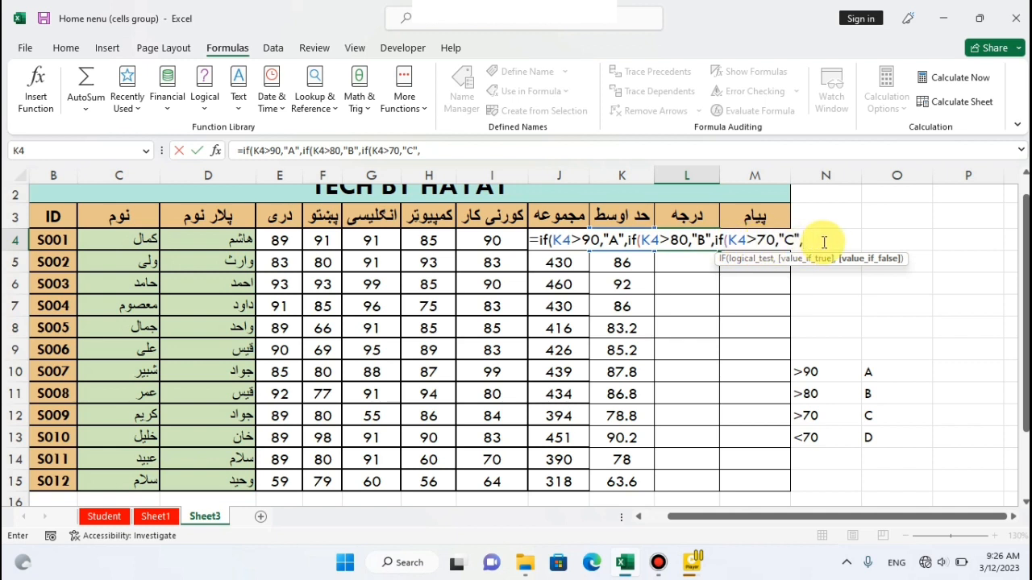
pyautogui.write('if(')
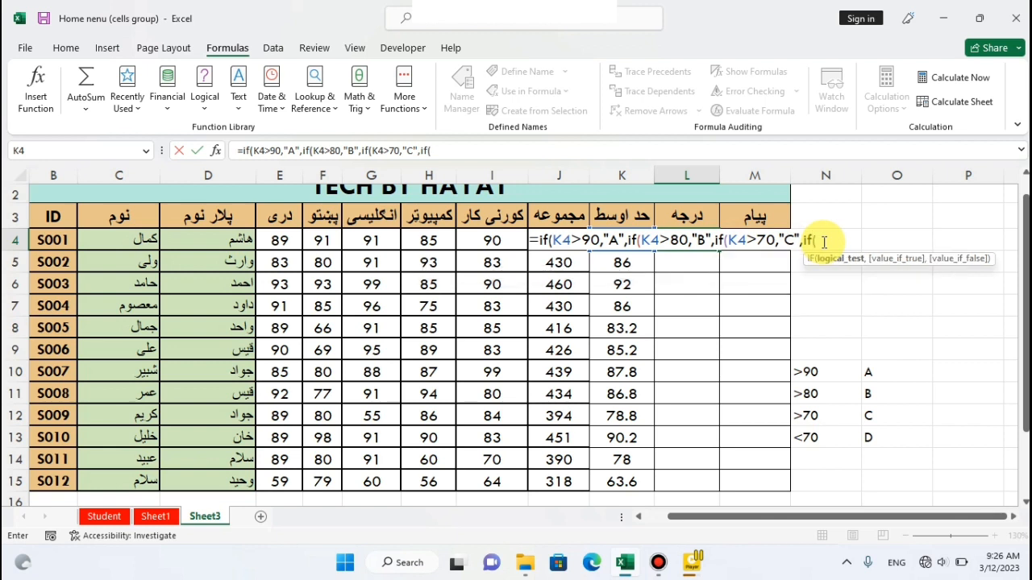
pyautogui.write('K4')
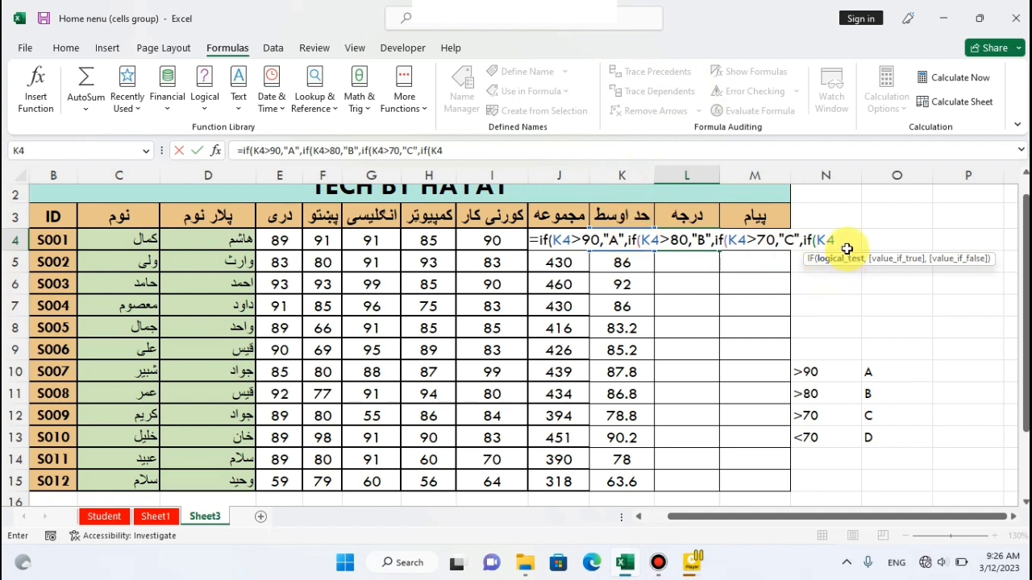
pyautogui.write('<70')
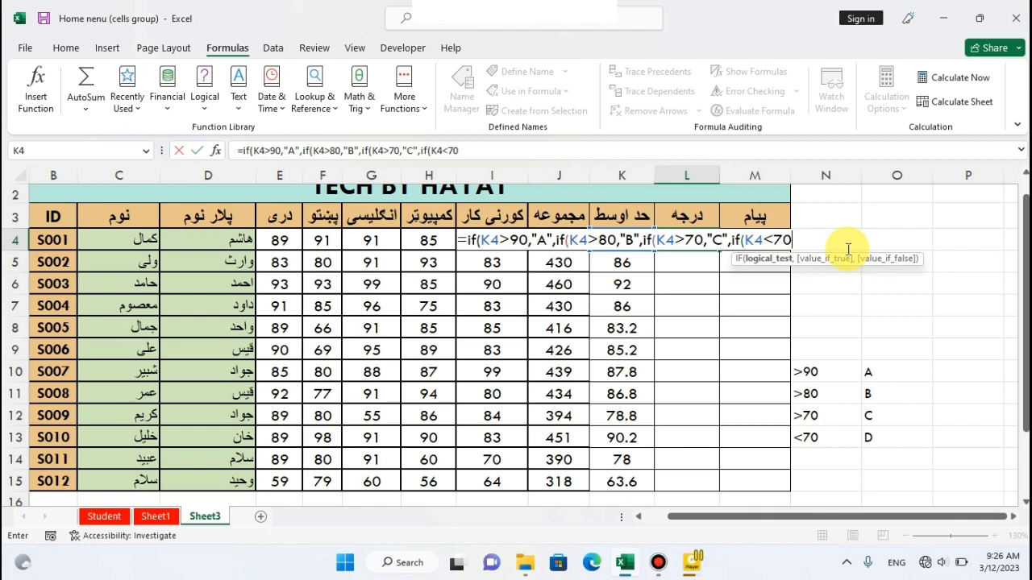
pyautogui.write('<')
pyautogui.press('BackSpace')
pyautogui.write(',')
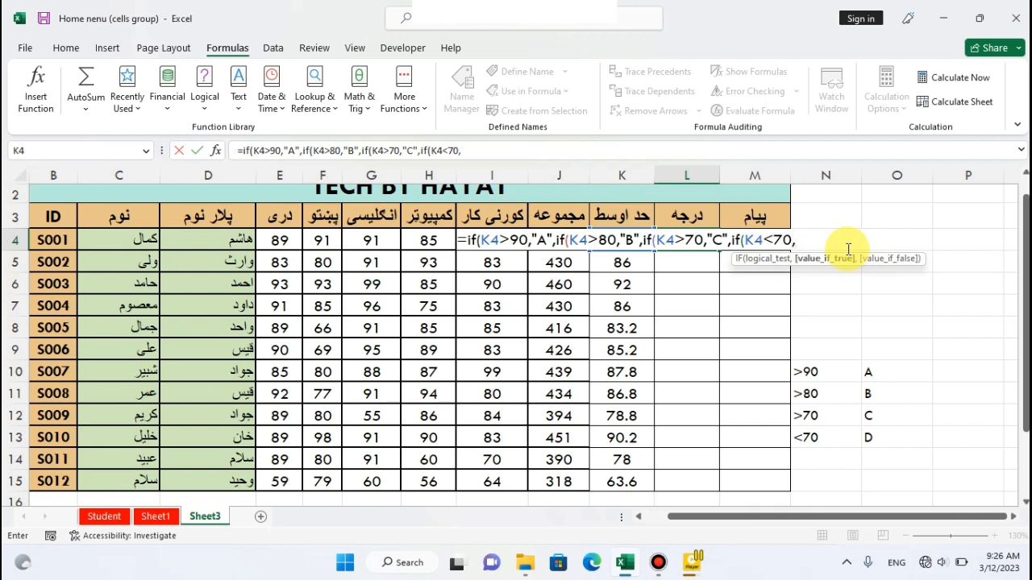
pyautogui.write('"D')
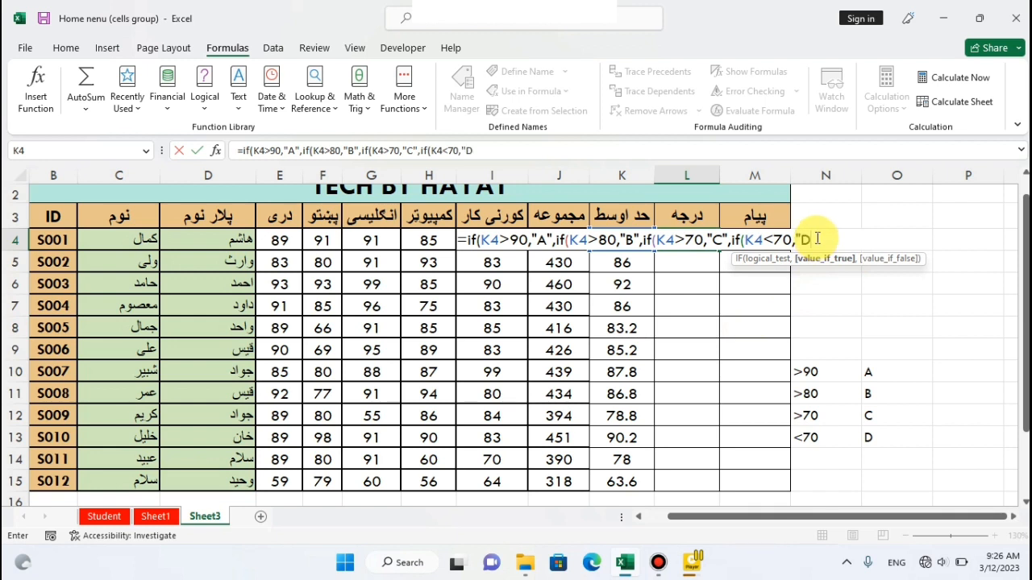
pyautogui.write('"')
pyautogui.press('BackSpace')
pyautogui.press('BackSpace')
pyautogui.press('BackSpace')
pyautogui.press('BackSpace')
pyautogui.press('BackSpace')
pyautogui.press('BackSpace')
pyautogui.press('BackSpace')
pyautogui.press('BackSpace')
pyautogui.press('BackSpace')
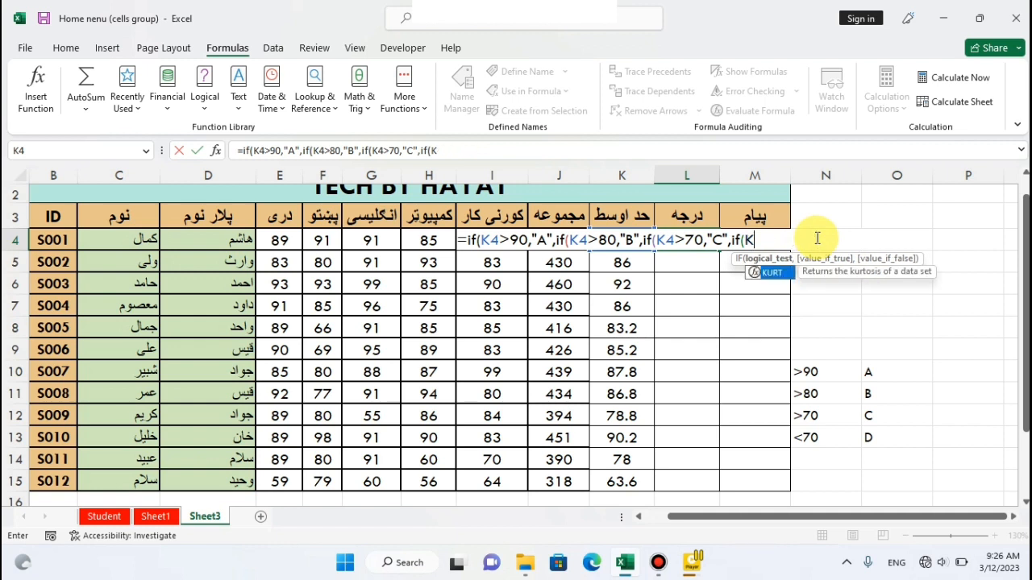
pyautogui.press('BackSpace')
pyautogui.press('BackSpace')
pyautogui.press('BackSpace')
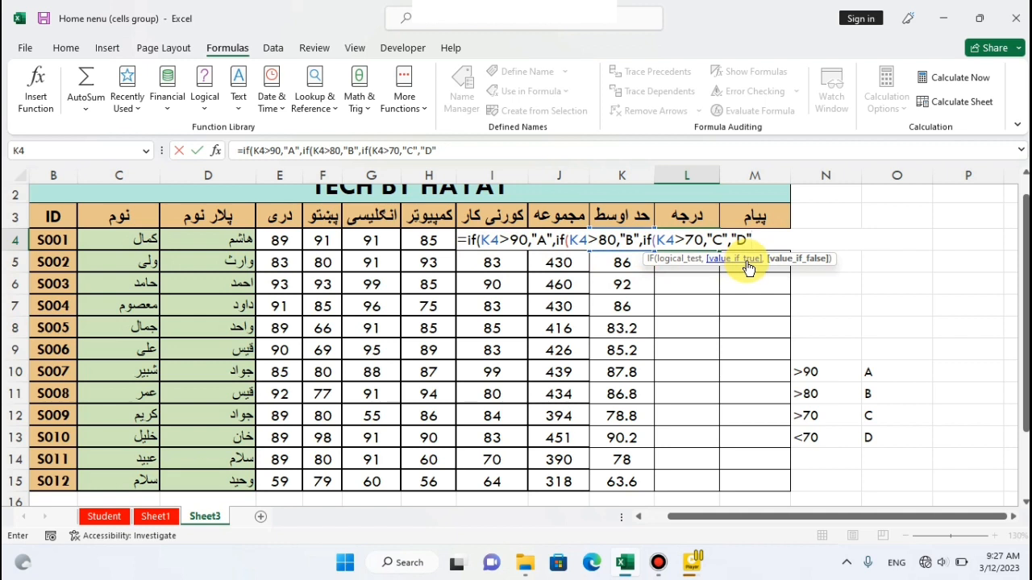
# Finish the L4 formula with "D" as the last false value, close all three nested IFs and enter it.
pyautogui.write(')))')
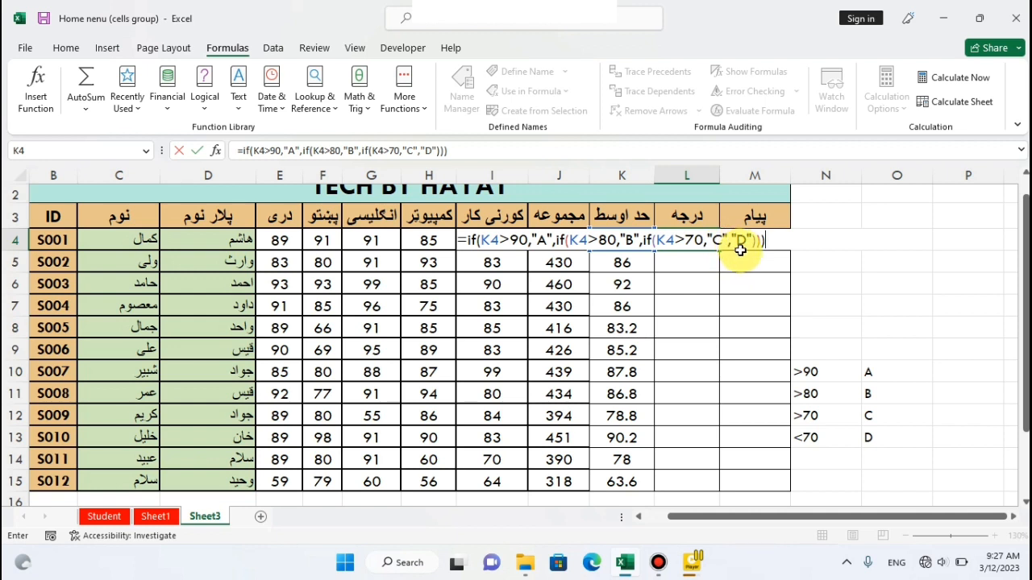
pyautogui.press('Return')
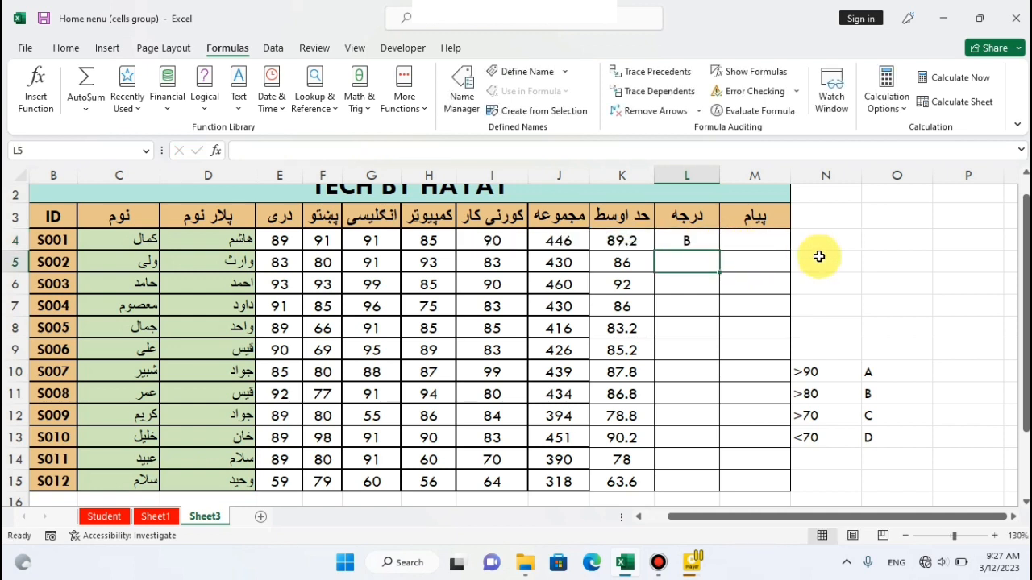
# Fill the grade formula from L4 down through L15 for all students.
pyautogui.click(685, 240)
pyautogui.moveTo(719, 249); pyautogui.dragTo(711, 478)
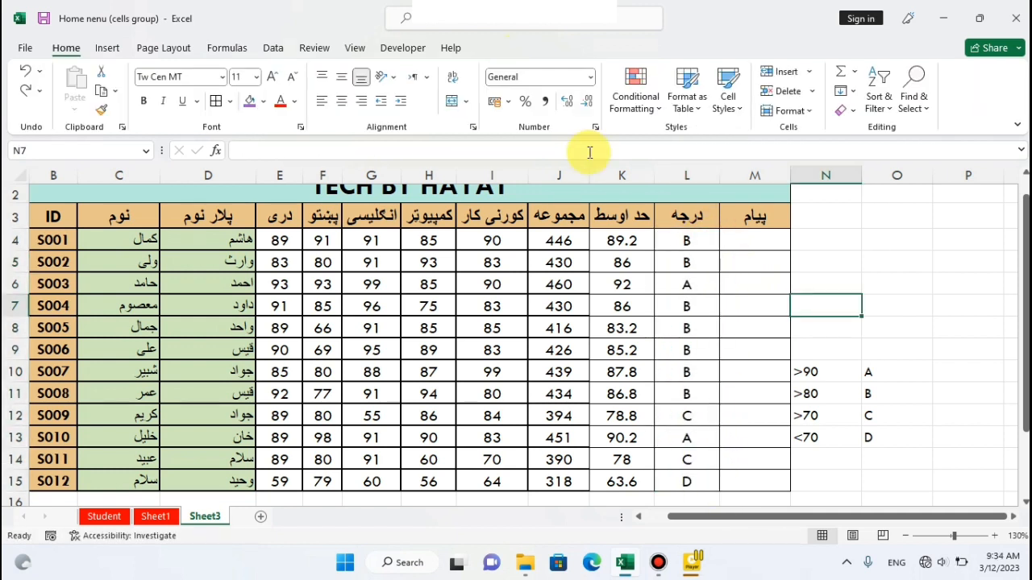
pyautogui.moveTo(705, 243); pyautogui.dragTo(703, 481)
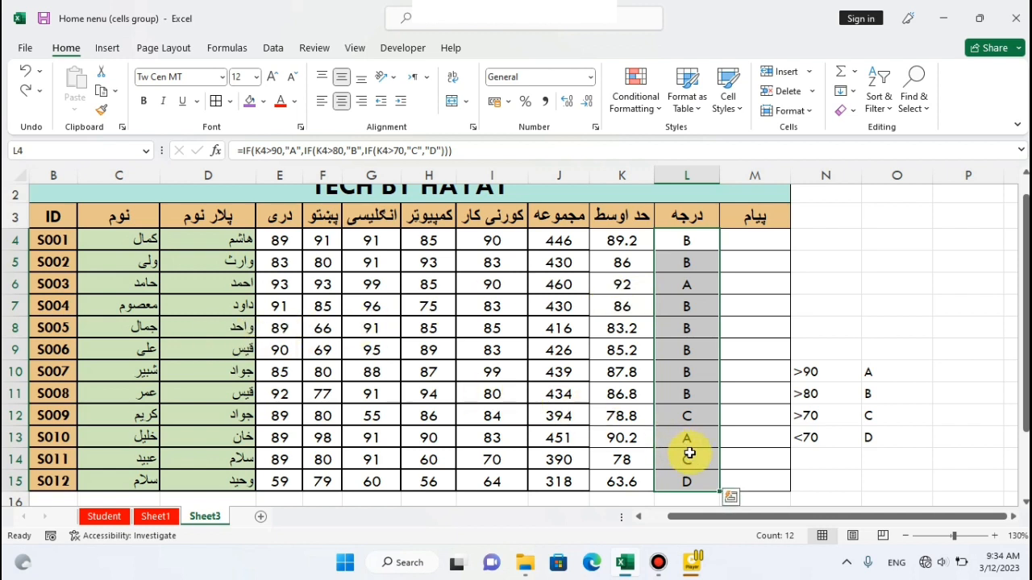
pyautogui.click(662, 438)
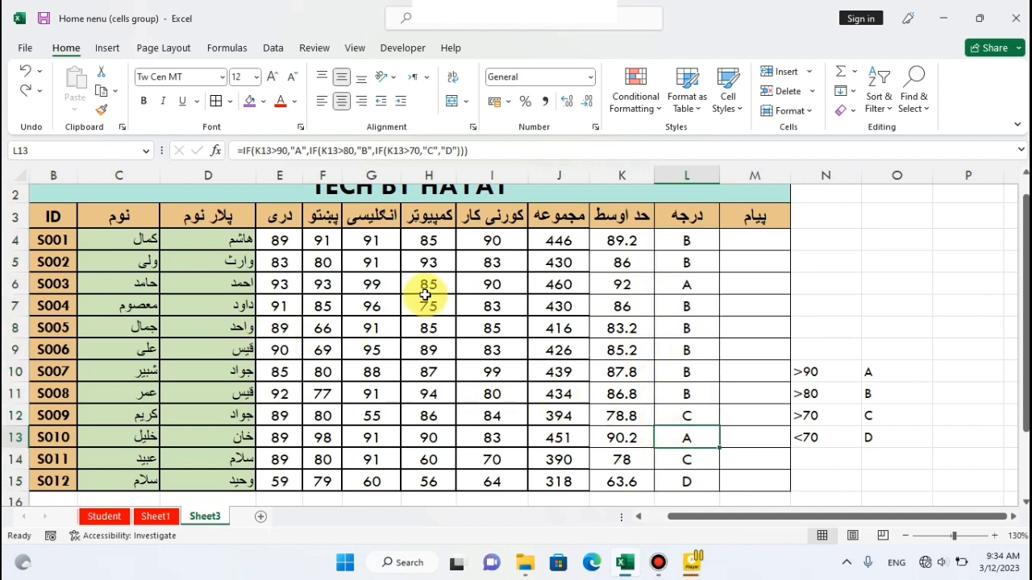
# Fill the entire rows 6 and 13, belonging to the two students graded A, with standard orange.
pyautogui.click(15, 283)
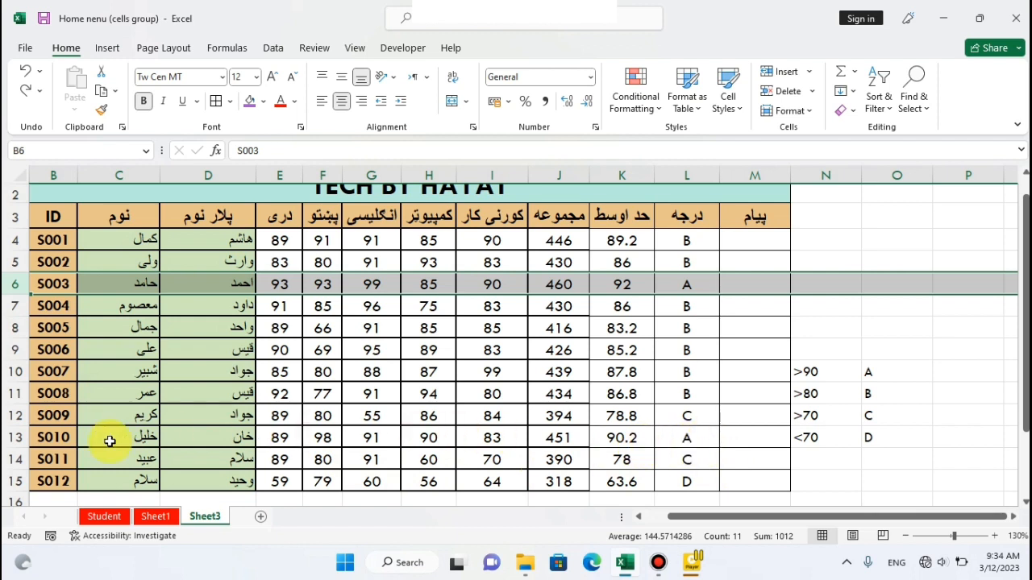
pyautogui.keyDown('ctrl'); pyautogui.click(9, 437); pyautogui.keyUp('ctrl')
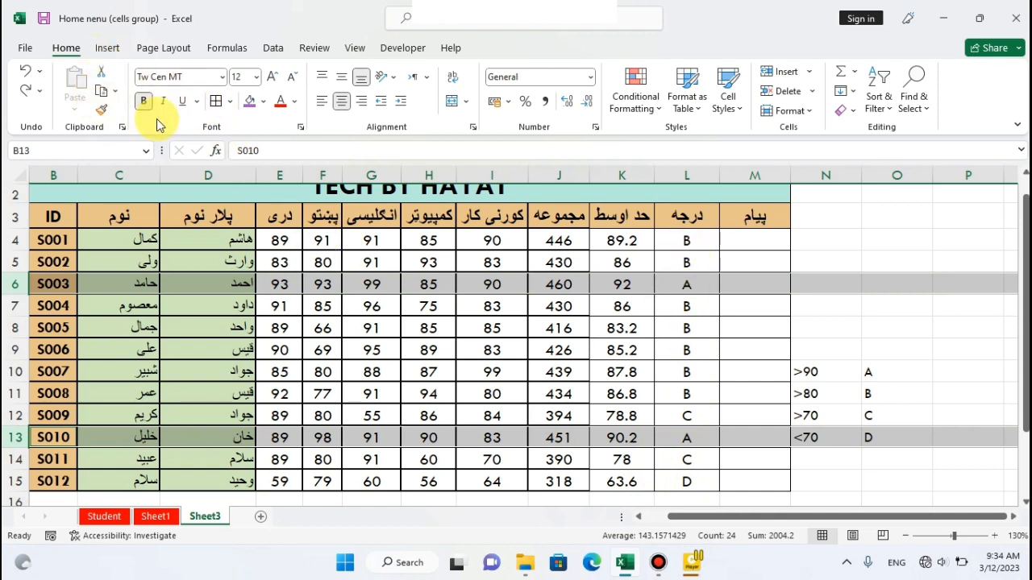
pyautogui.click(261, 101)
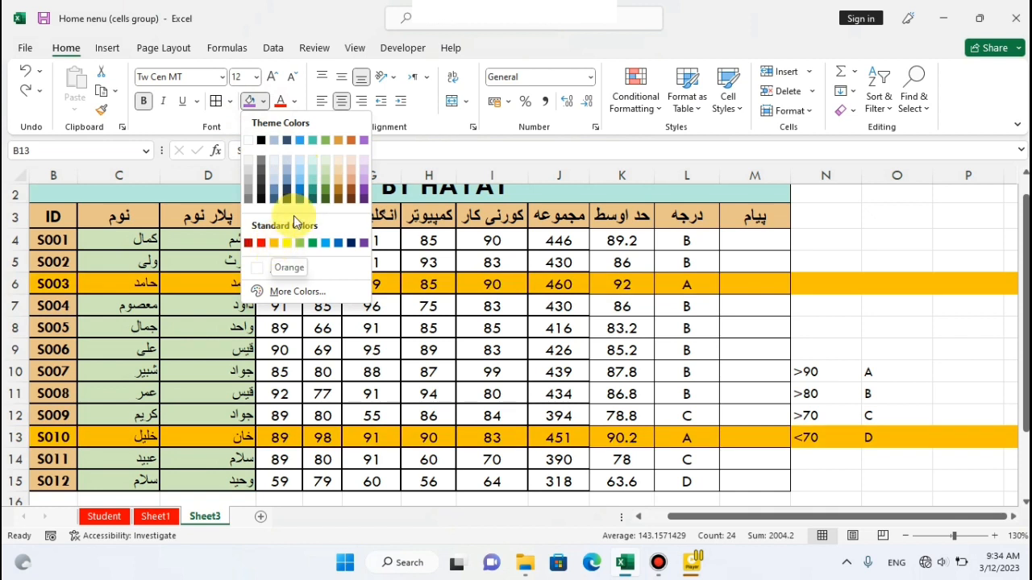
pyautogui.click(273, 245)
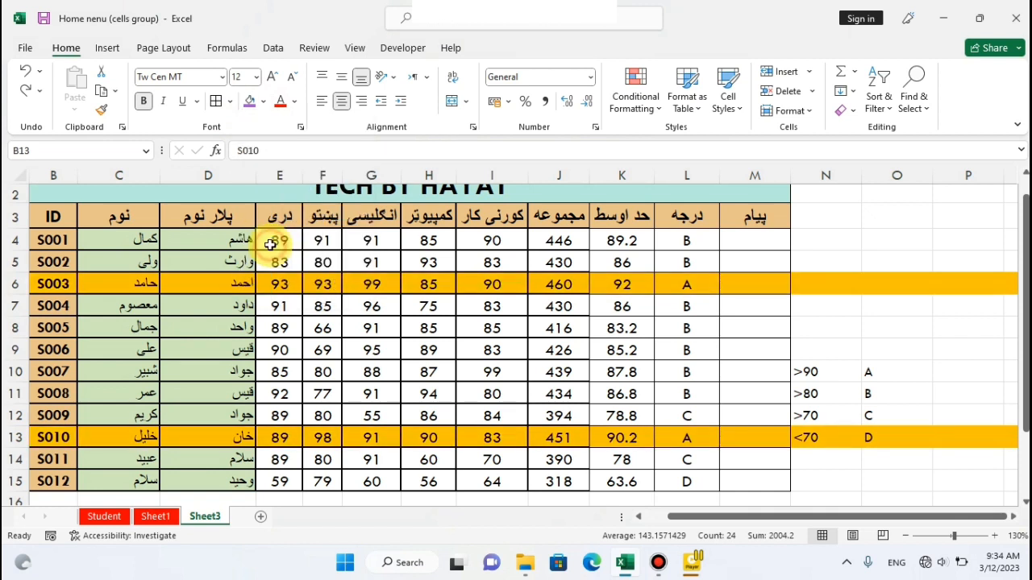
# Fill the B grades in L4:L5 and L7:L11 with a light blue theme colour.
pyautogui.click(705, 286)
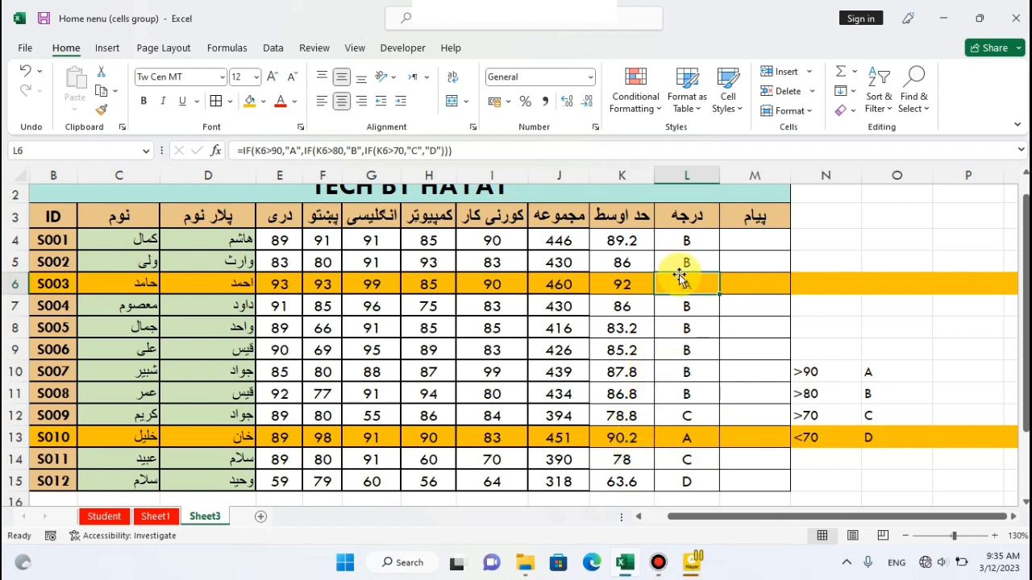
pyautogui.moveTo(698, 235); pyautogui.dragTo(703, 260)
pyautogui.moveTo(689, 307); pyautogui.dragTo(697, 391)
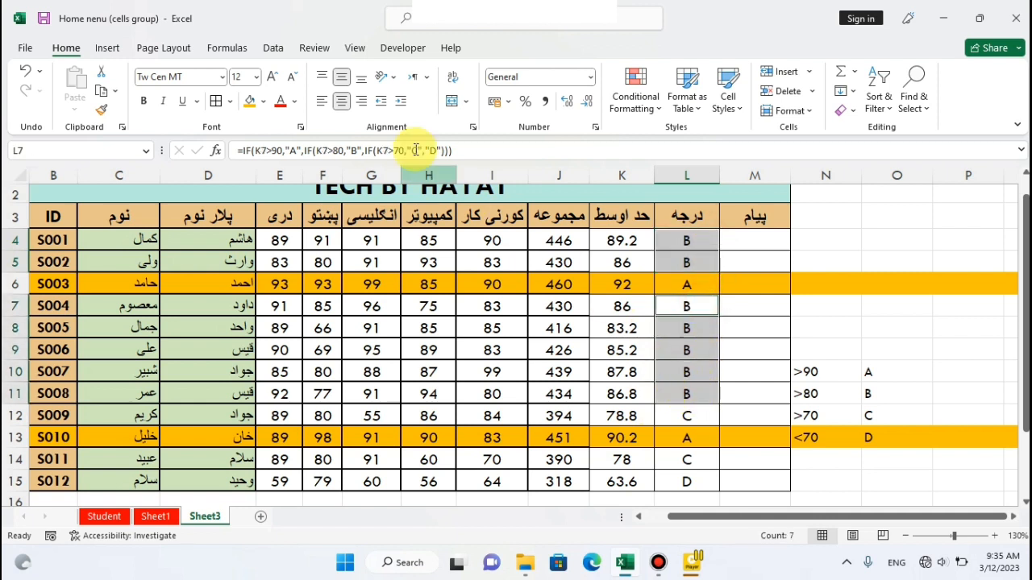
pyautogui.click(262, 100)
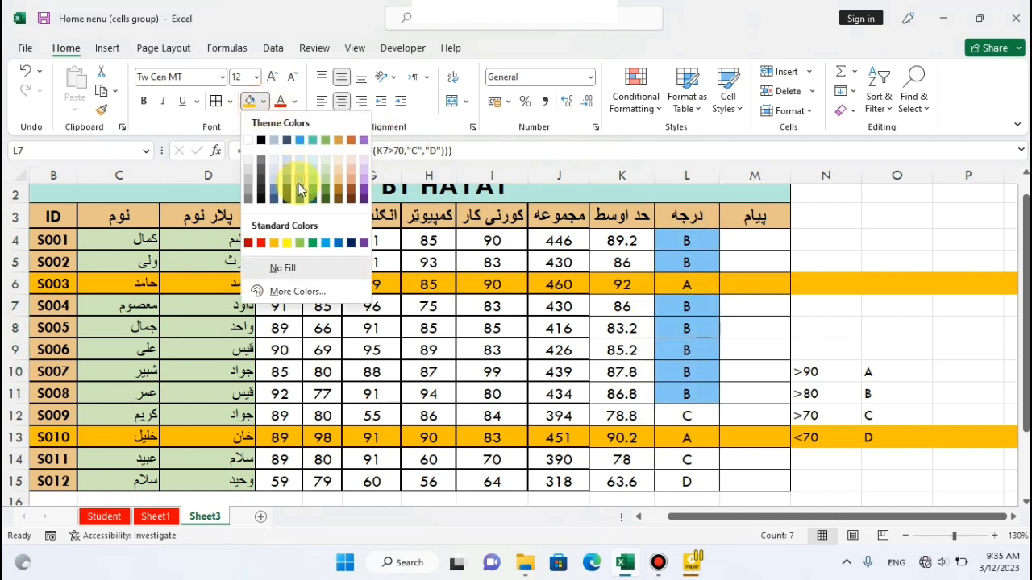
pyautogui.click(297, 182)
pyautogui.click(776, 314)
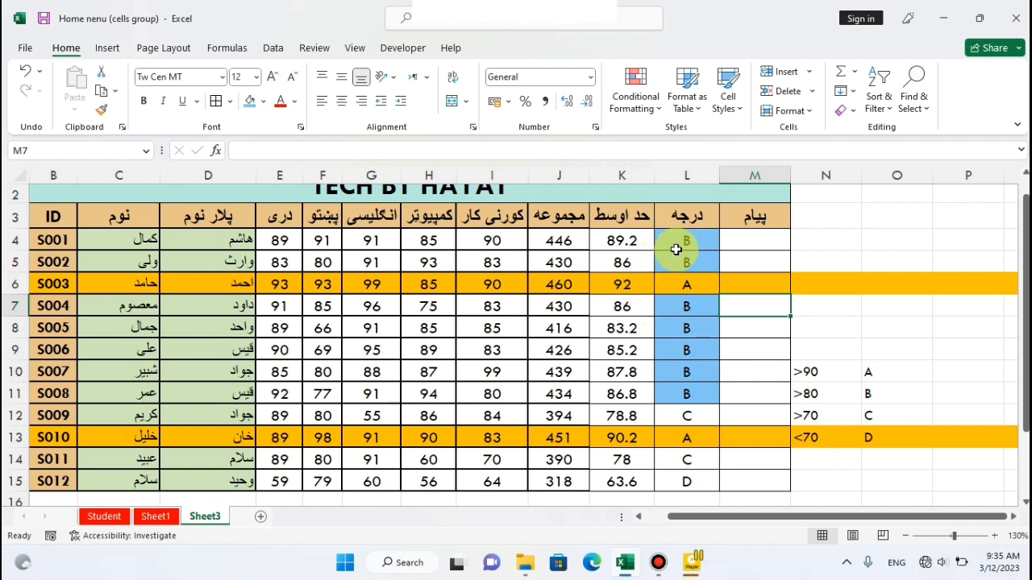
# Check the averages in K5 through K10 against the assigned letter grades.
pyautogui.click(636, 264)
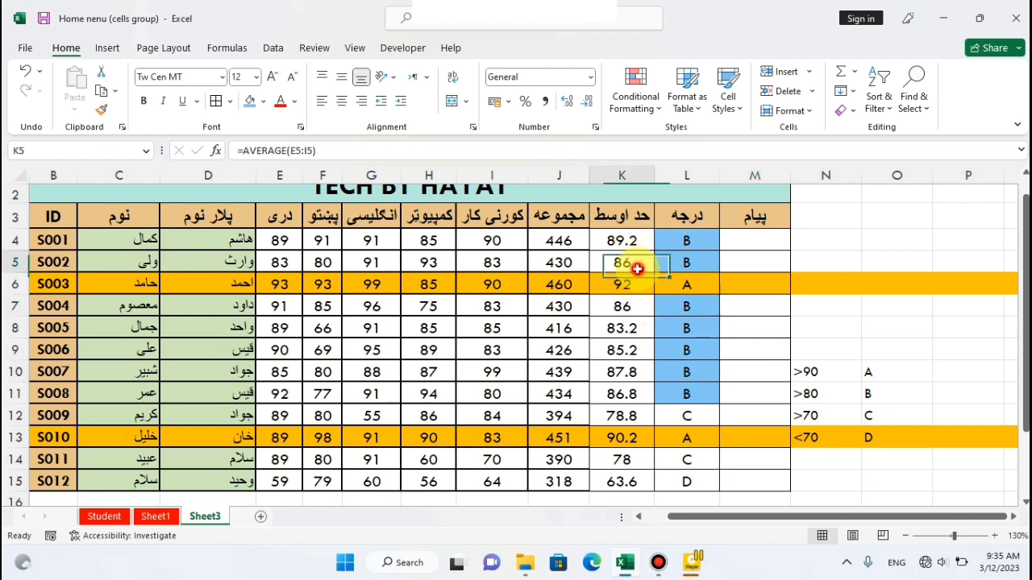
pyautogui.click(637, 283)
pyautogui.click(640, 309)
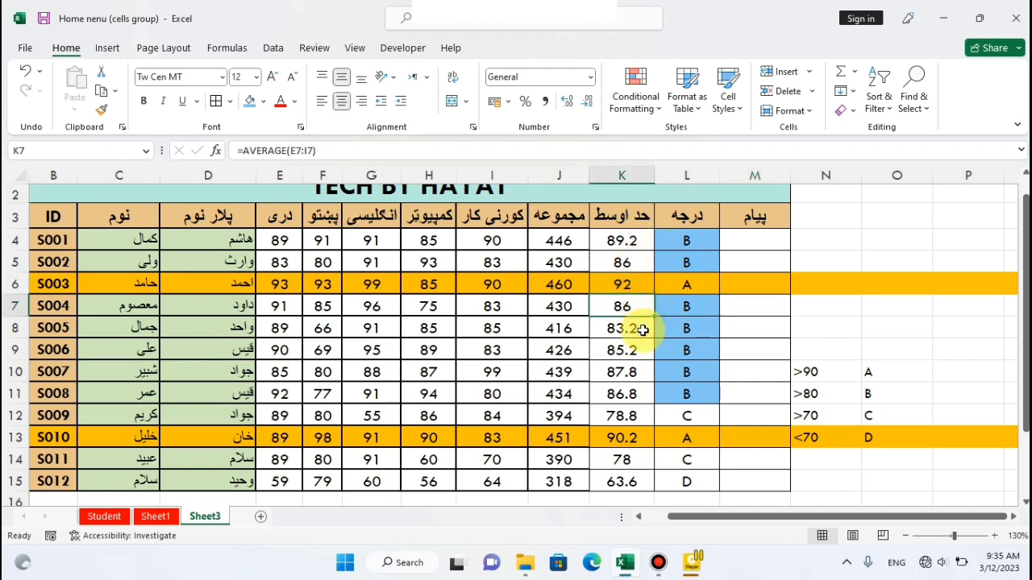
pyautogui.click(640, 329)
pyautogui.click(644, 348)
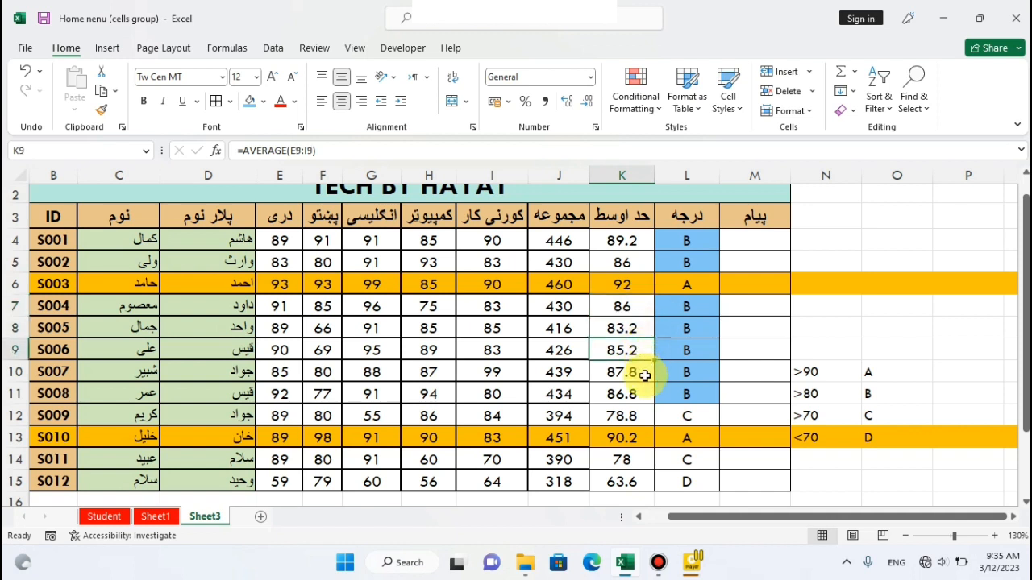
pyautogui.click(643, 373)
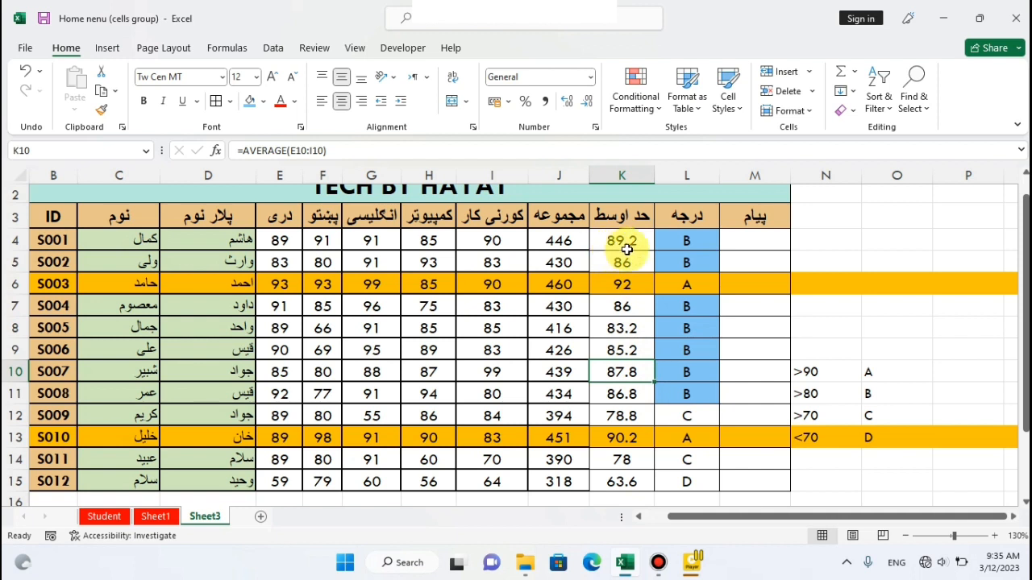
# Fill the C grades in L12 and L14 with the tan shade of the theme orange.
pyautogui.click(708, 415)
pyautogui.keyDown('ctrl'); pyautogui.click(706, 459); pyautogui.keyUp('ctrl')
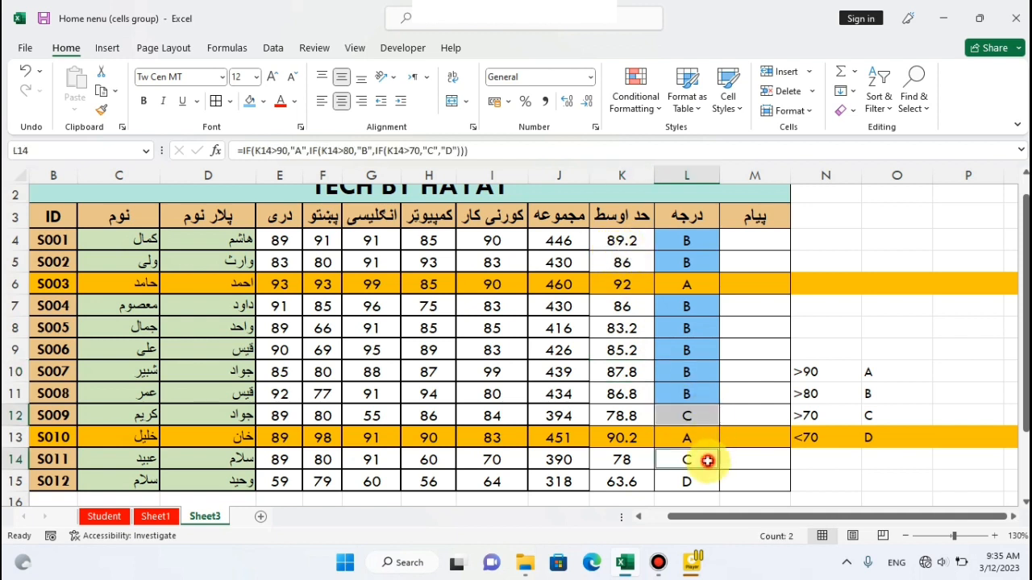
pyautogui.click(264, 105)
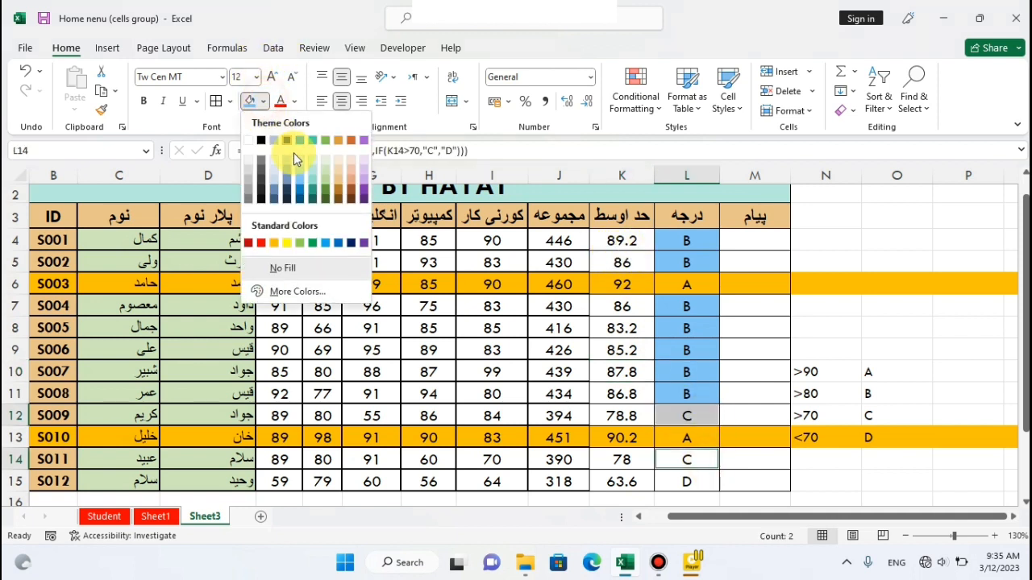
pyautogui.click(338, 182)
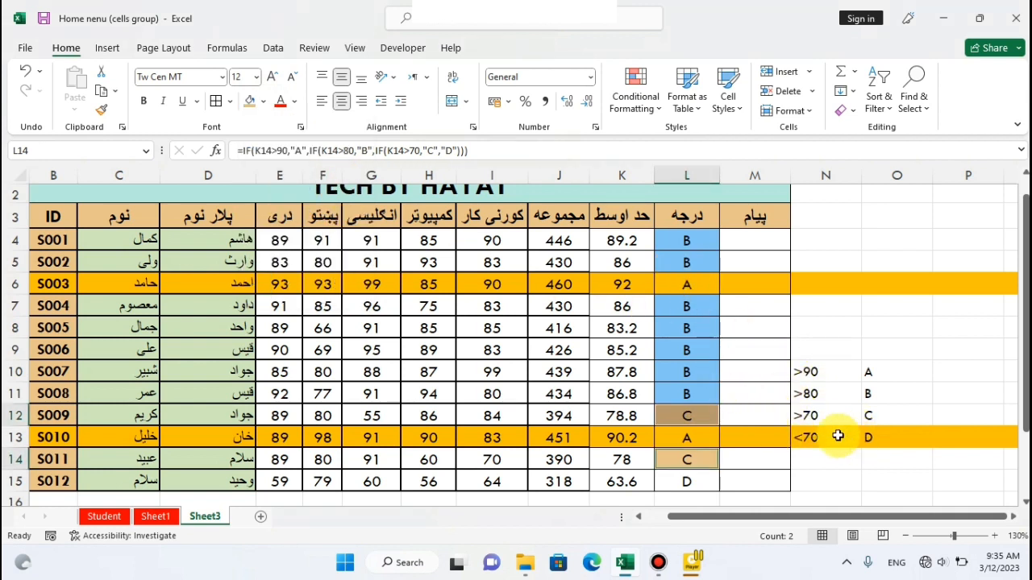
pyautogui.click(636, 417)
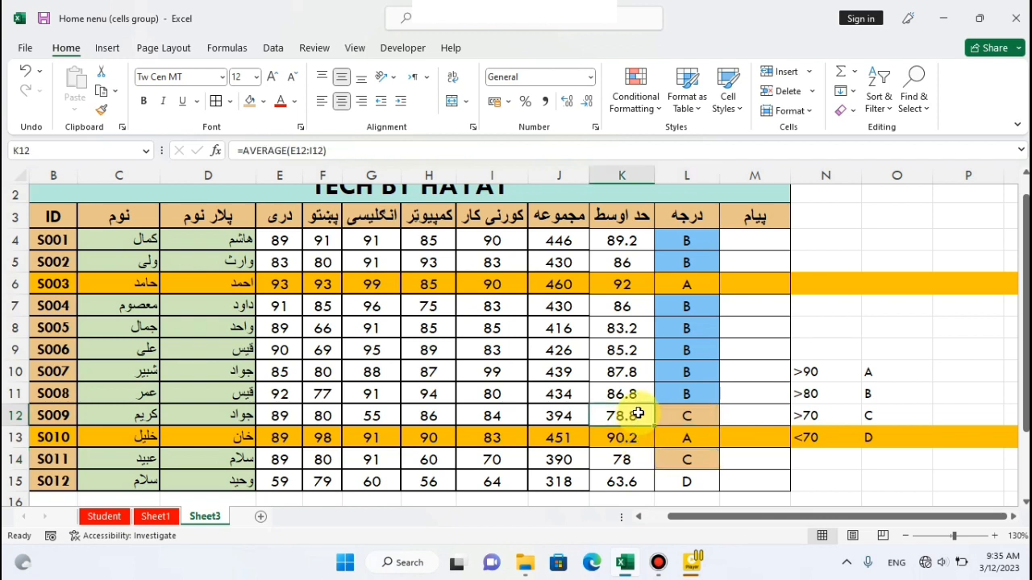
# Fill the D grade in L15 with standard green.
pyautogui.scroll(-2, 641, 415)
pyautogui.scroll(3, 647, 411)
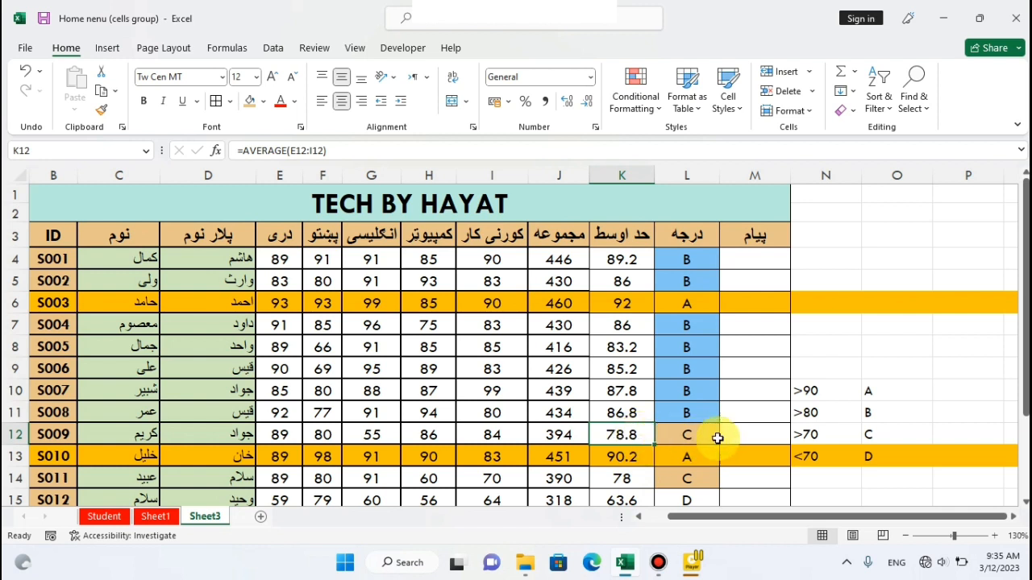
pyautogui.moveTo(1025, 392); pyautogui.dragTo(1024, 412)
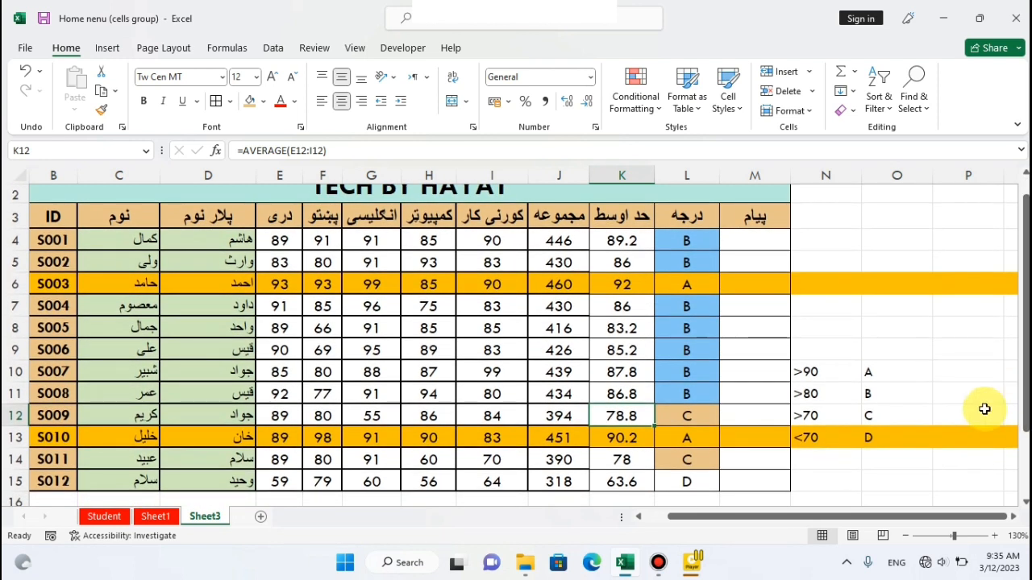
pyautogui.click(676, 484)
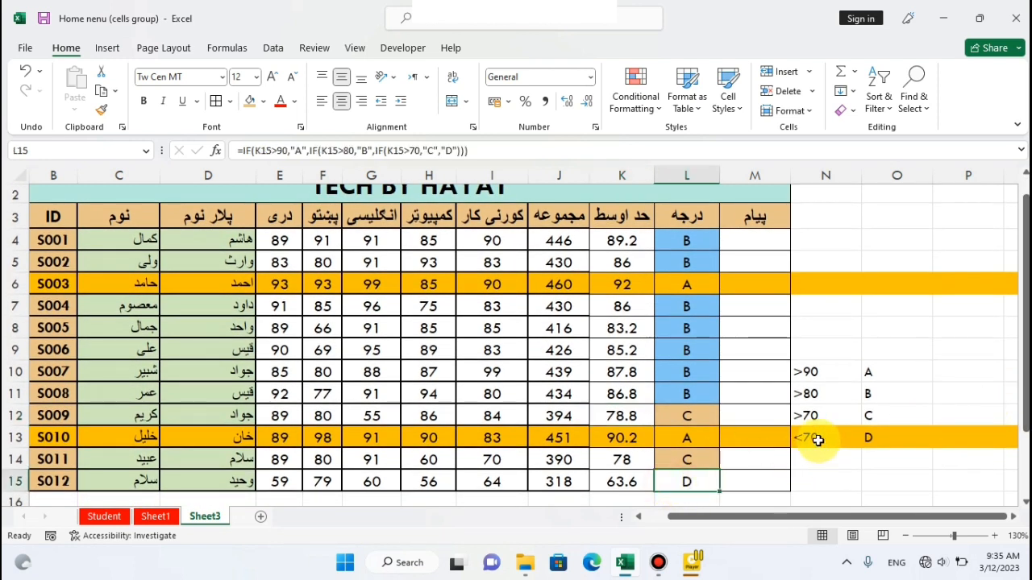
pyautogui.click(264, 101)
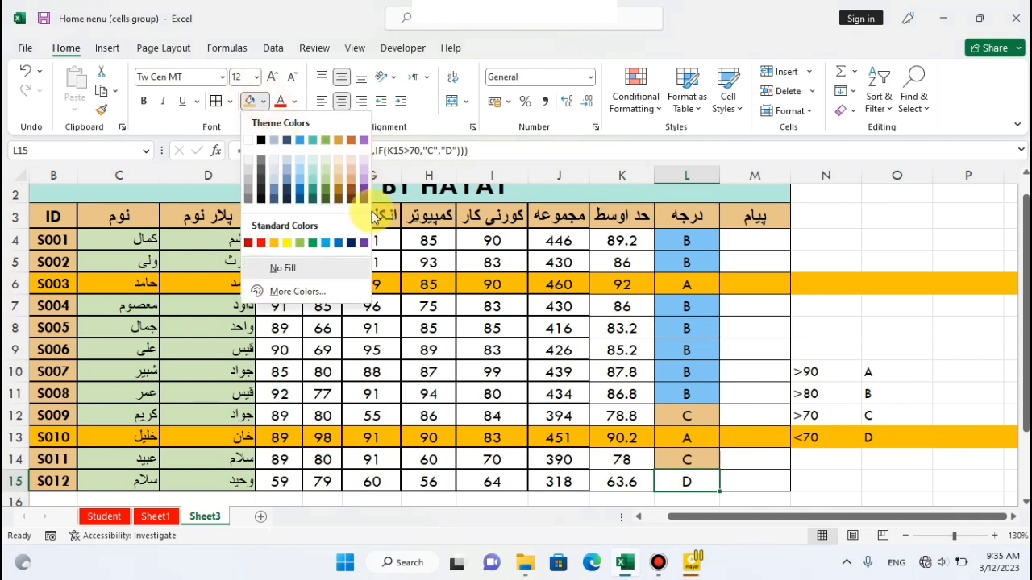
pyautogui.click(316, 241)
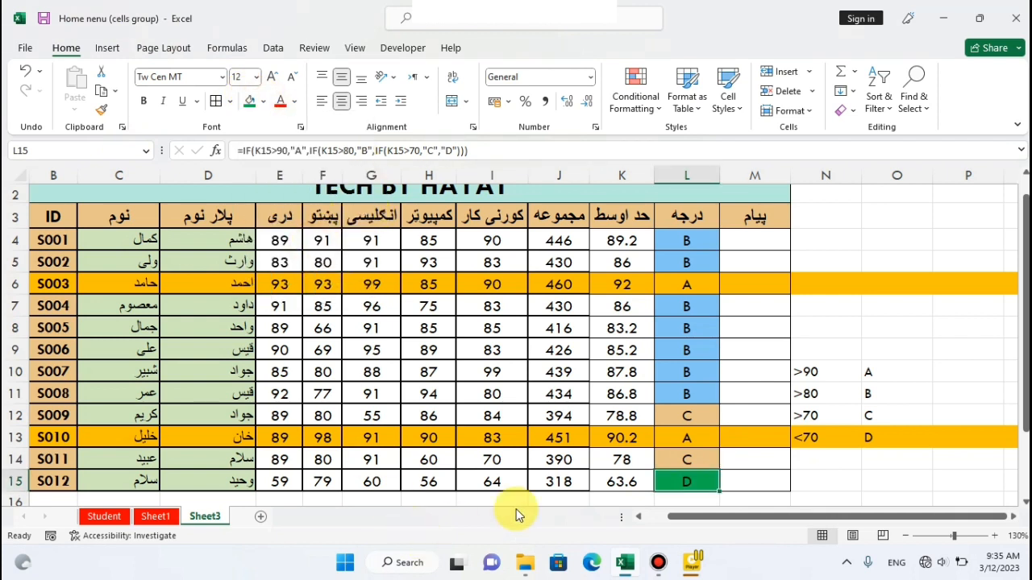
pyautogui.click(757, 486)
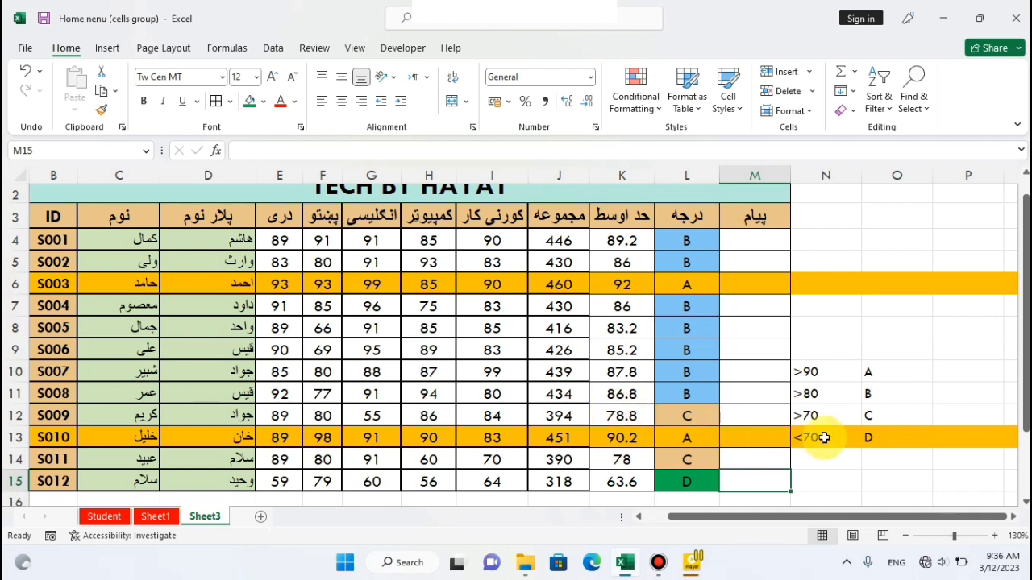
# Lower student S009's marks by setting I12 to 60 and F12 to 55.
pyautogui.click(491, 416)
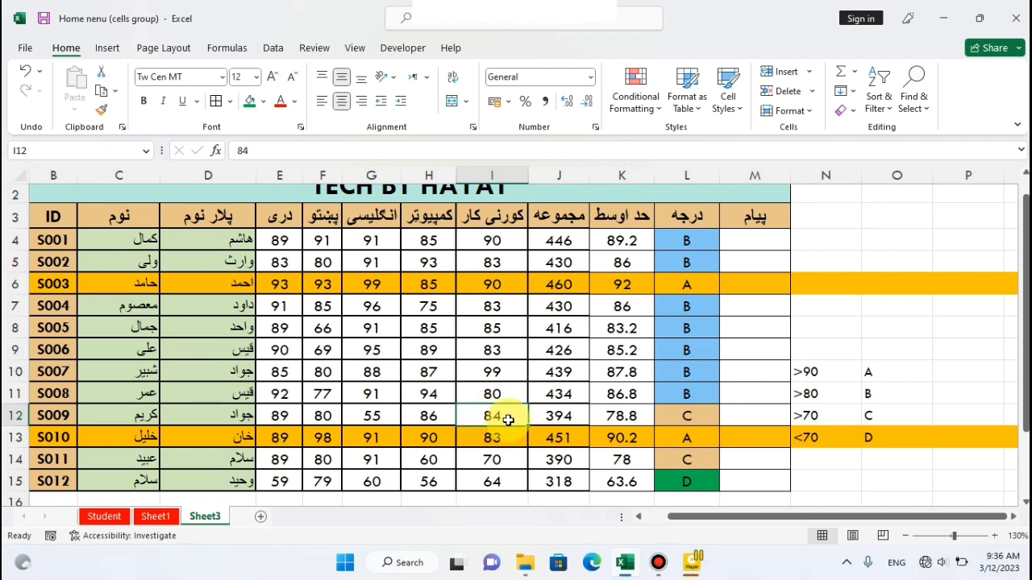
pyautogui.write('60')
pyautogui.click(371, 416)
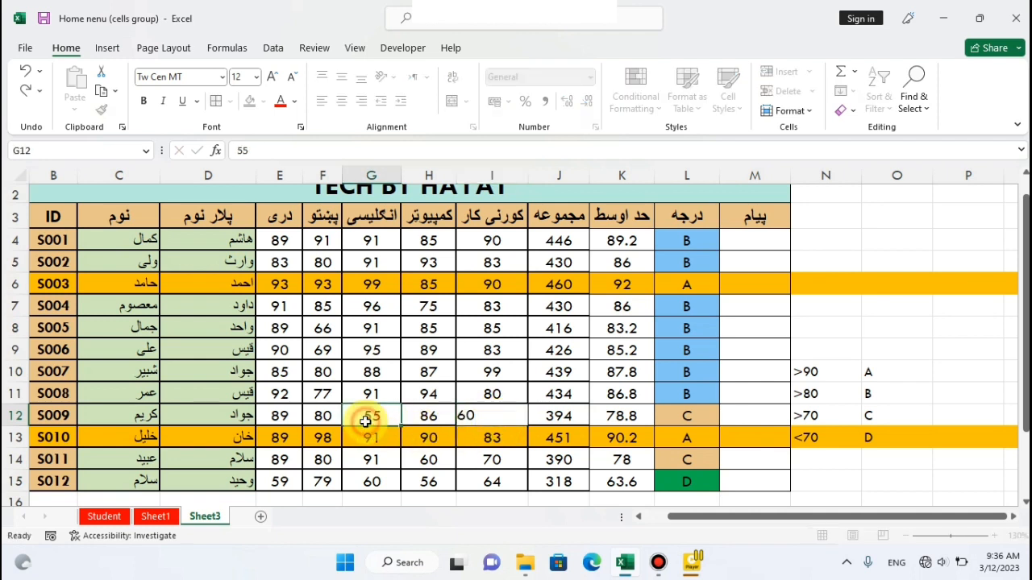
pyautogui.click(319, 418)
pyautogui.write('5')
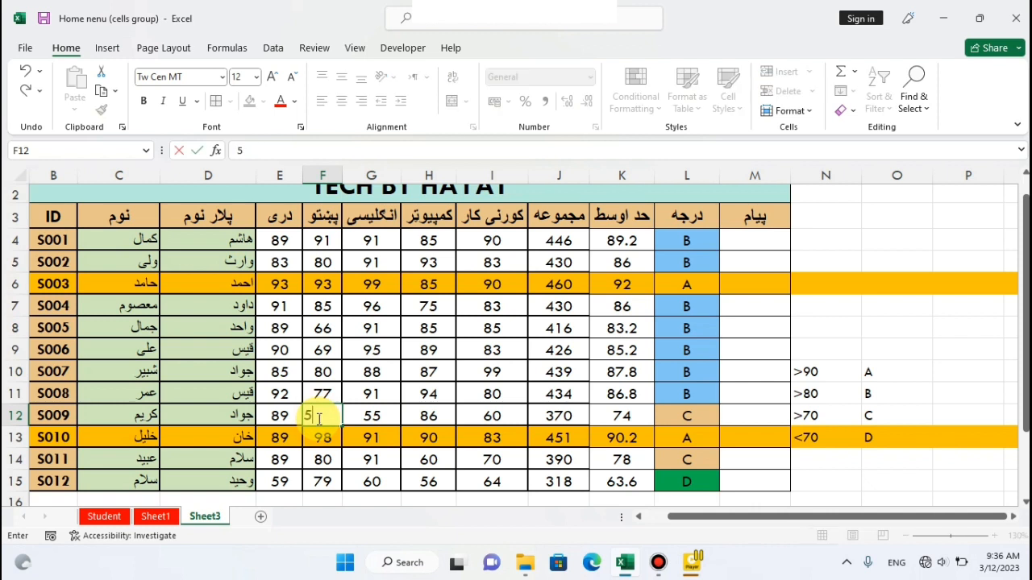
pyautogui.write('5')
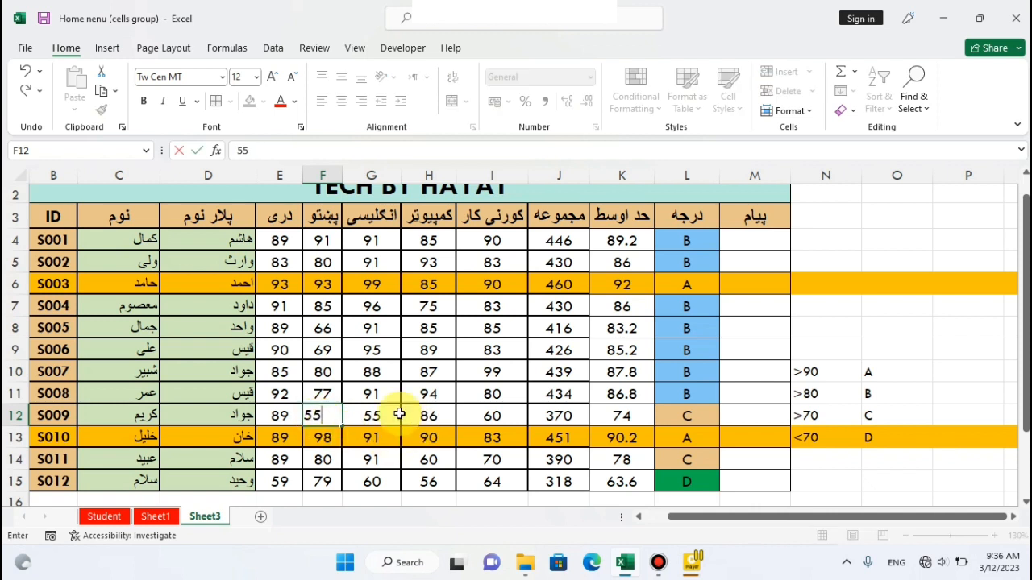
pyautogui.click(397, 416)
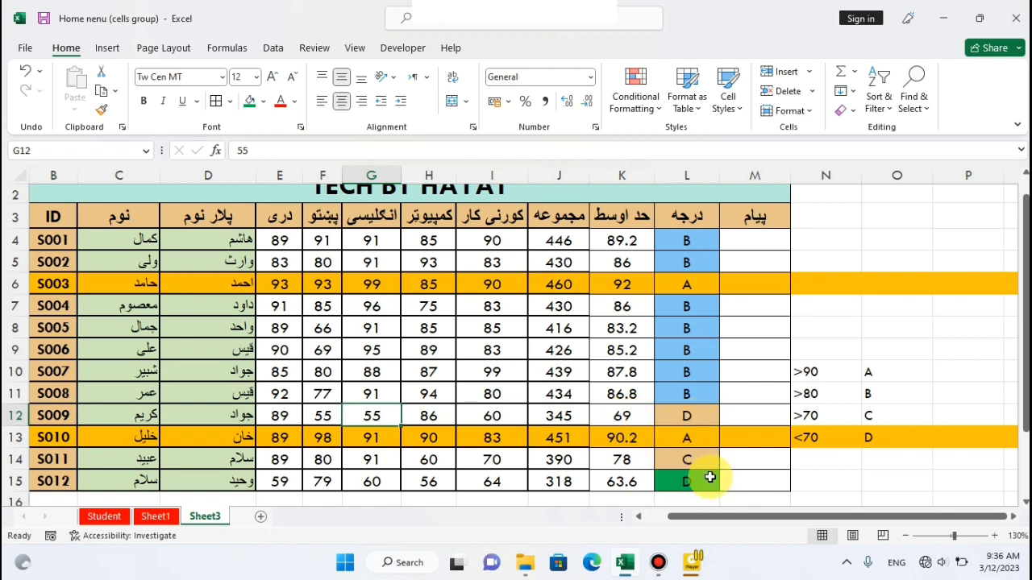
# Fill the recalculated grade in L12 with the same green as the other D grade.
pyautogui.click(697, 418)
pyautogui.click(248, 104)
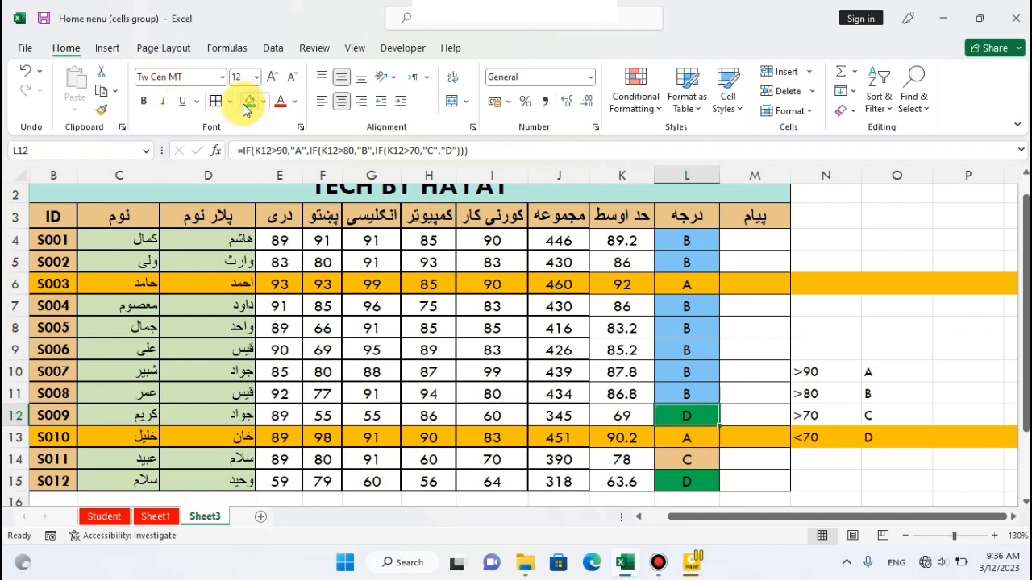
pyautogui.click(582, 421)
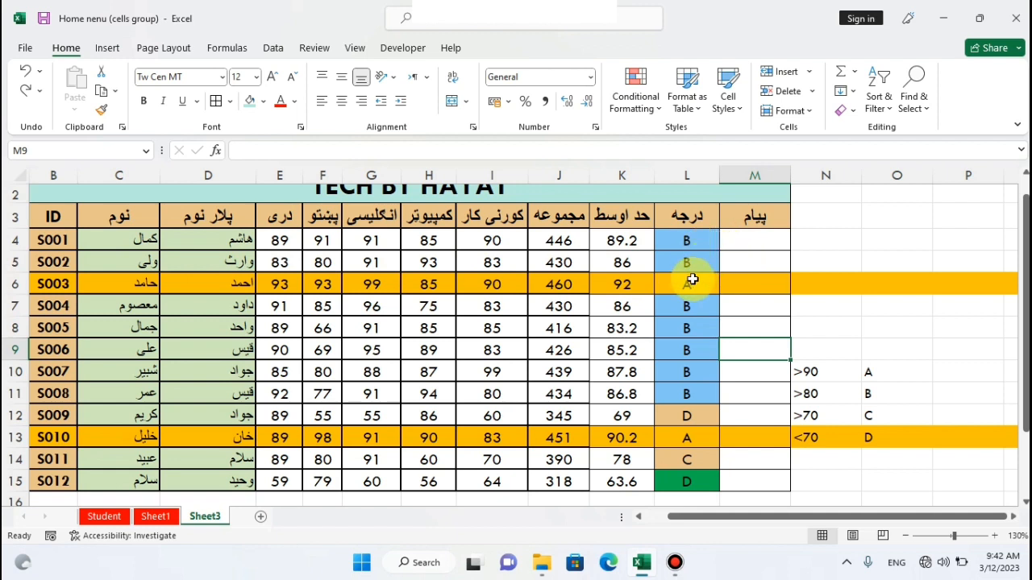
pyautogui.click(745, 238)
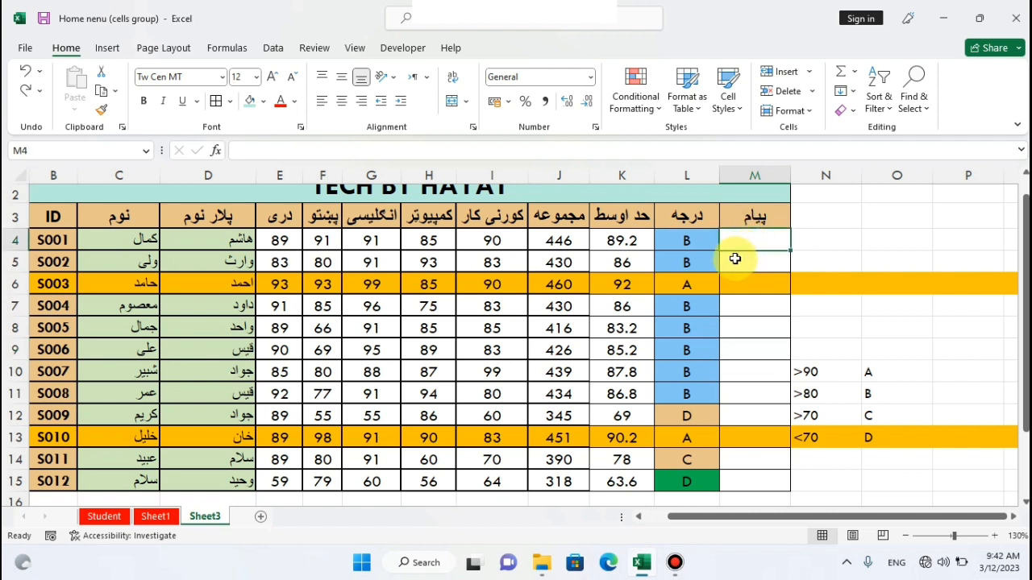
pyautogui.click(657, 243)
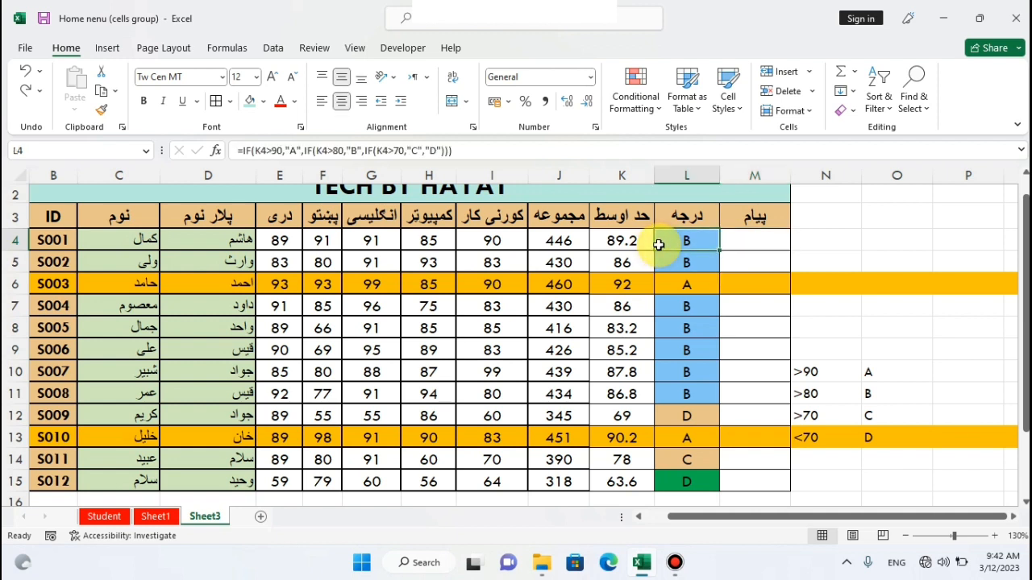
pyautogui.click(743, 243)
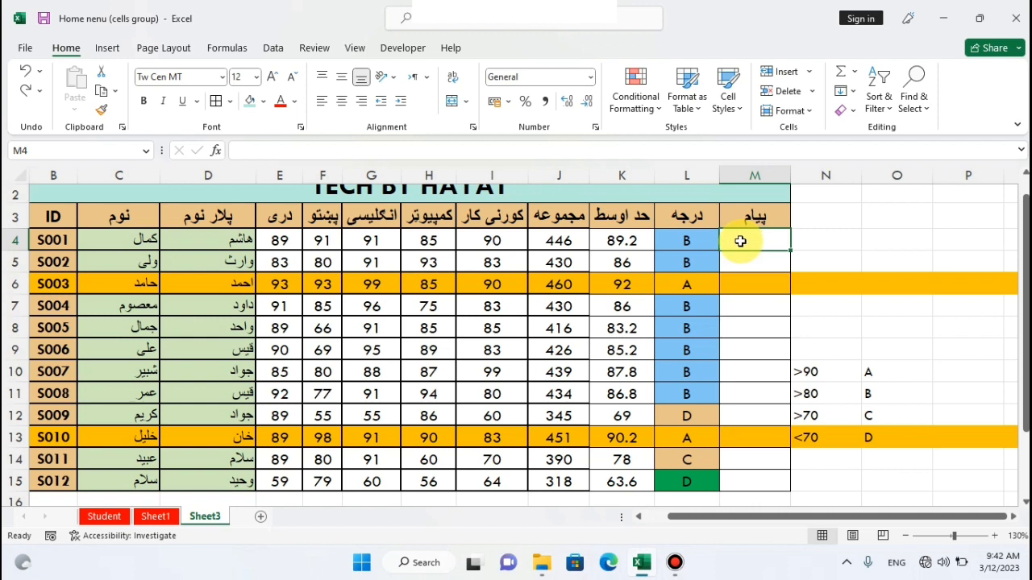
pyautogui.click(694, 343)
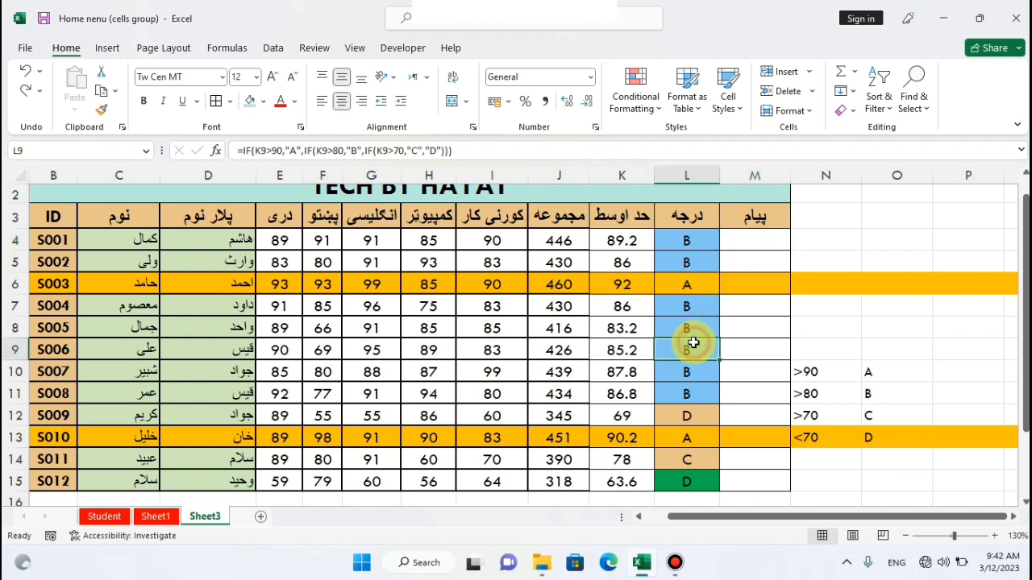
pyautogui.click(742, 244)
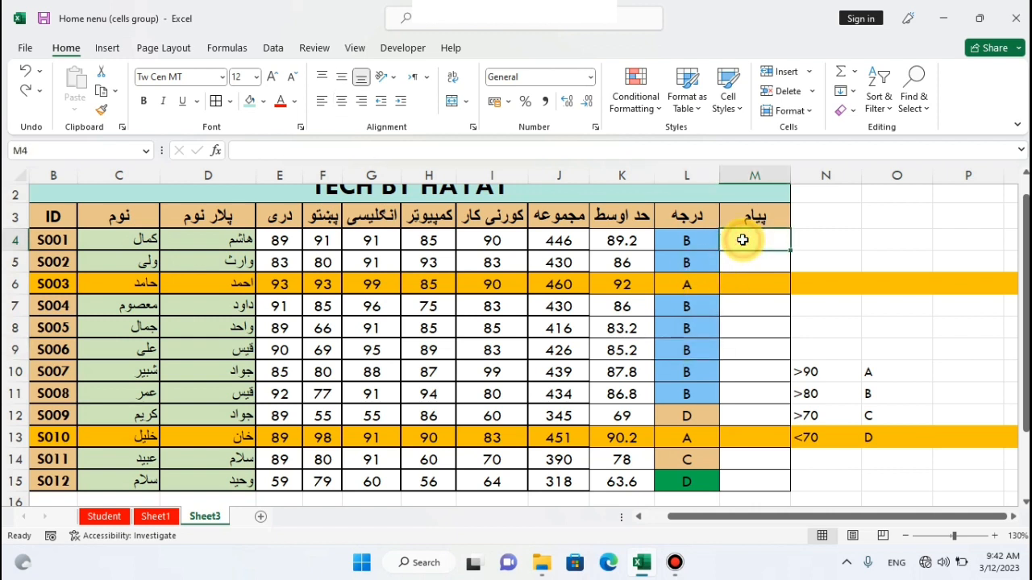
pyautogui.click(689, 478)
pyautogui.click(750, 250)
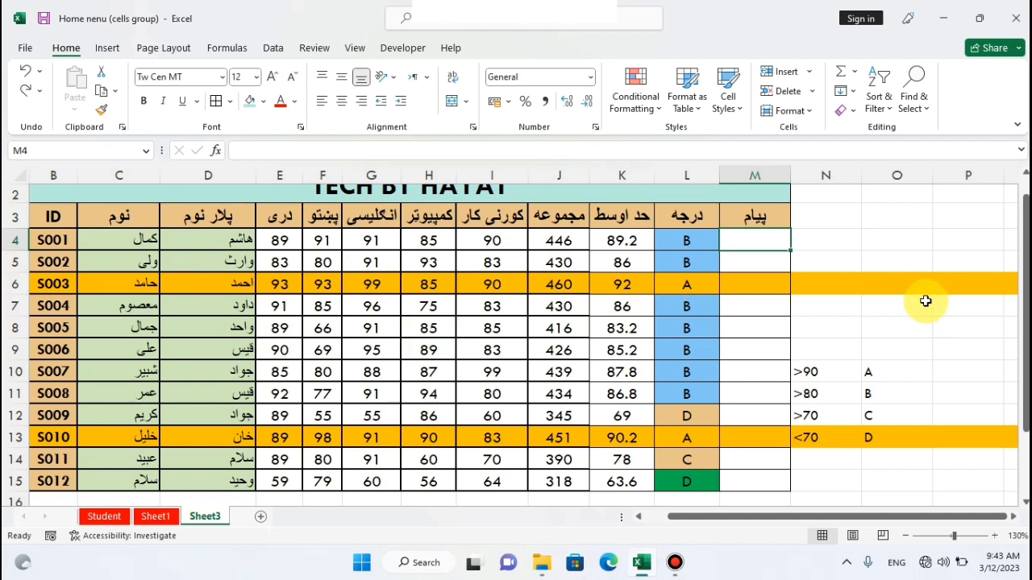
pyautogui.hotkey('ctrl', 'z')
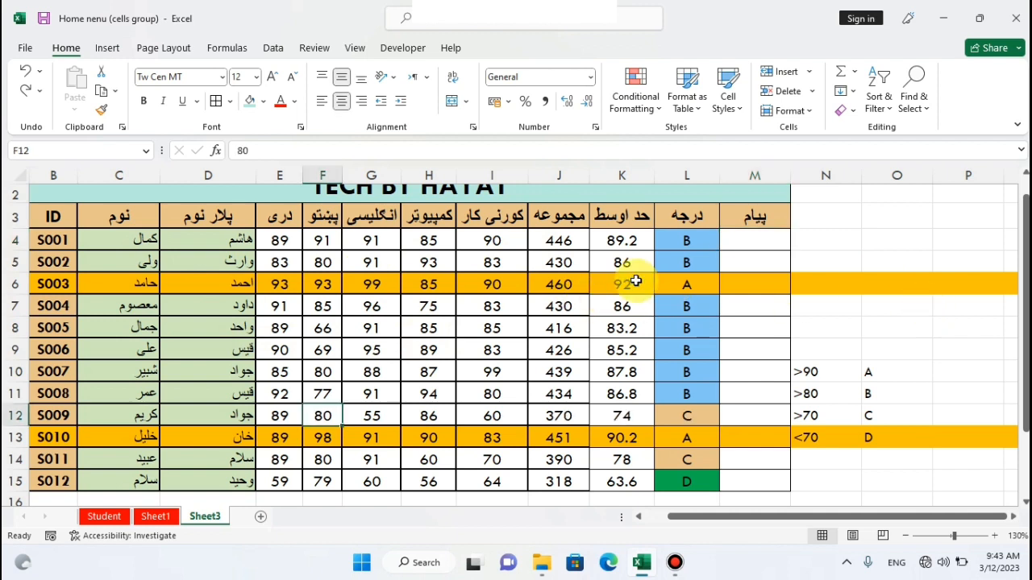
pyautogui.hotkey('ctrl', 'y')
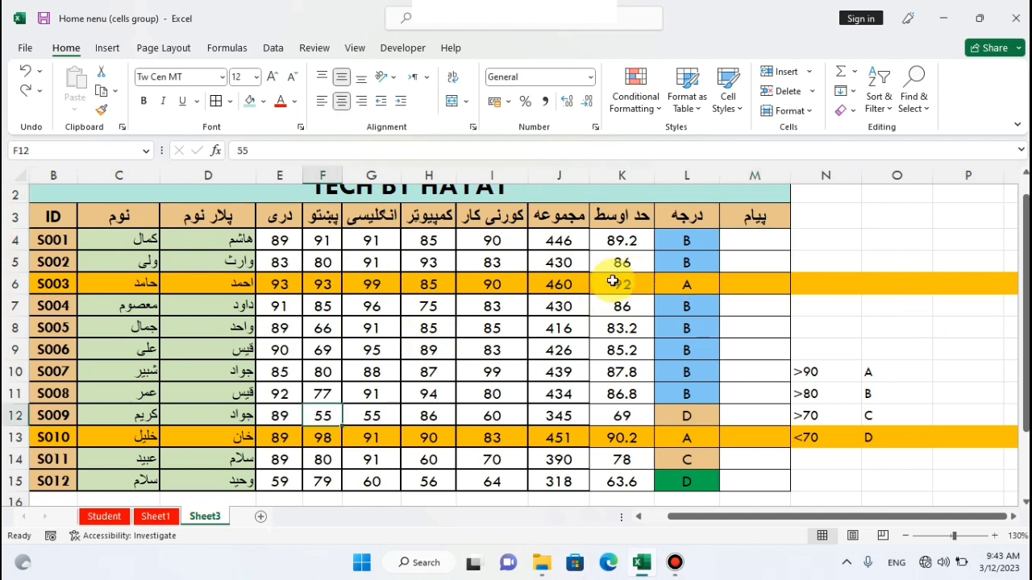
pyautogui.hotkey('ctrl', 'y')
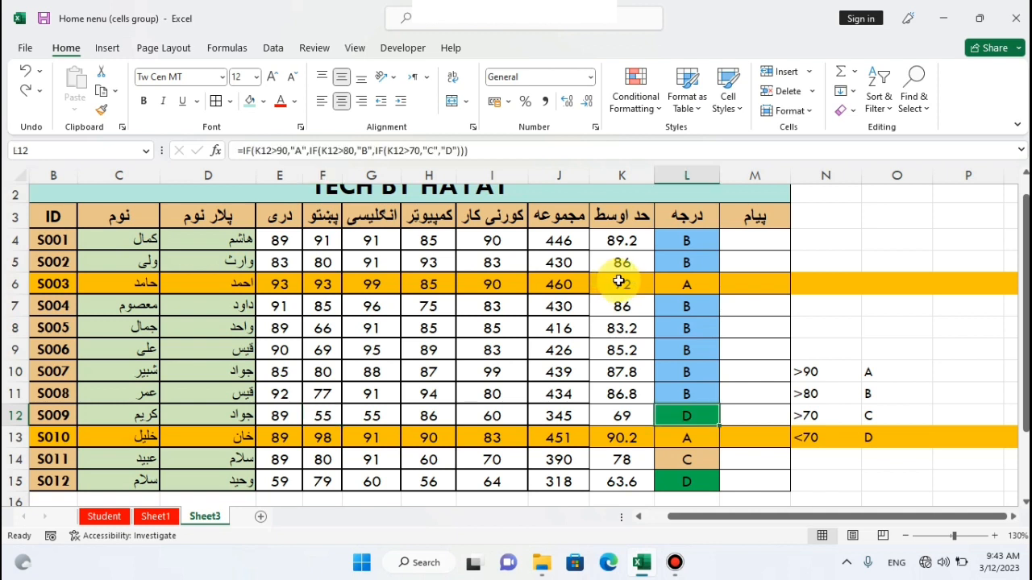
# Remove the fill colour from all of rows 4 to 14.
pyautogui.moveTo(54, 240); pyautogui.dragTo(749, 481)
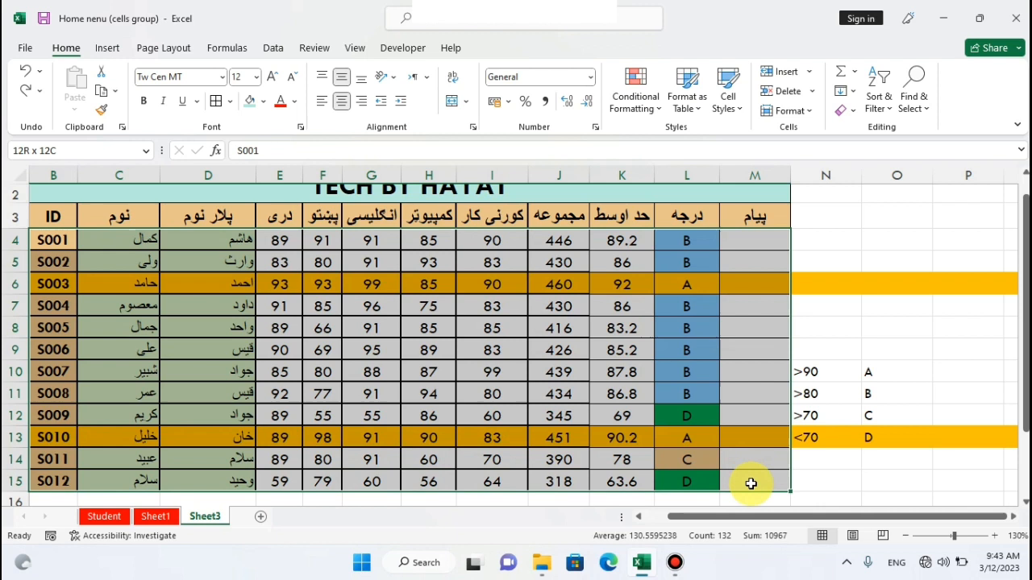
pyautogui.moveTo(13, 239); pyautogui.dragTo(9, 459)
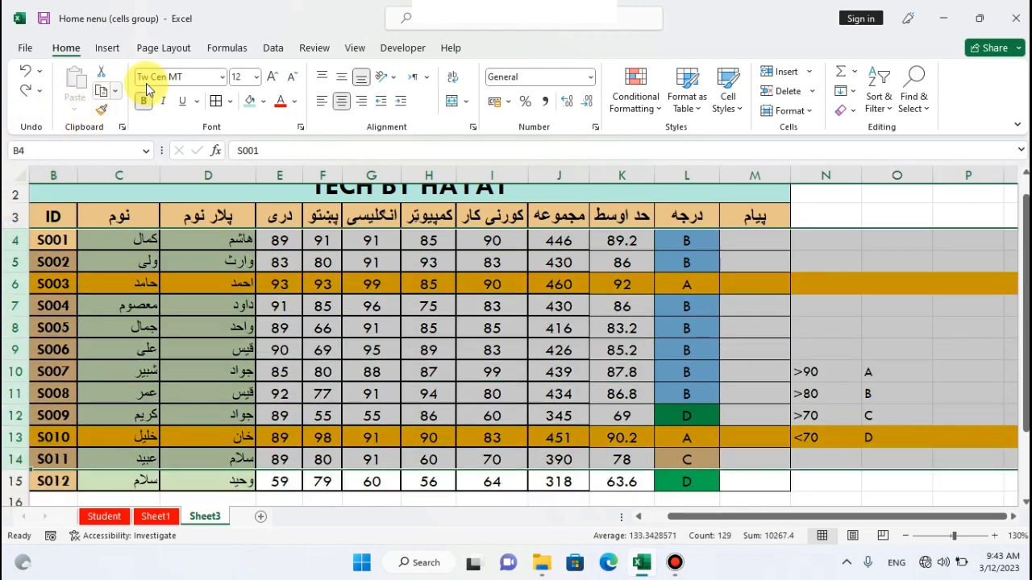
pyautogui.click(109, 48)
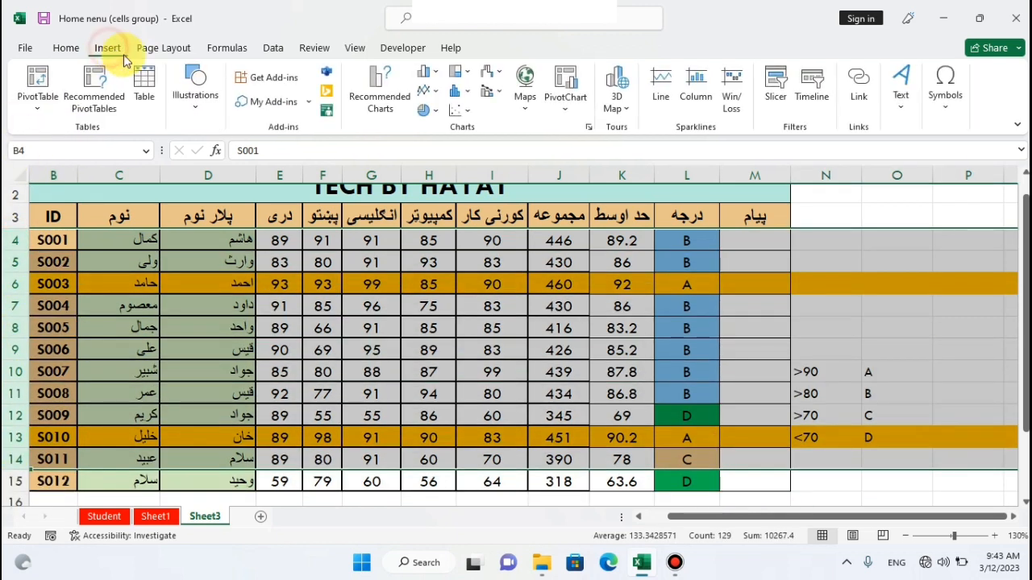
pyautogui.click(63, 48)
pyautogui.click(264, 102)
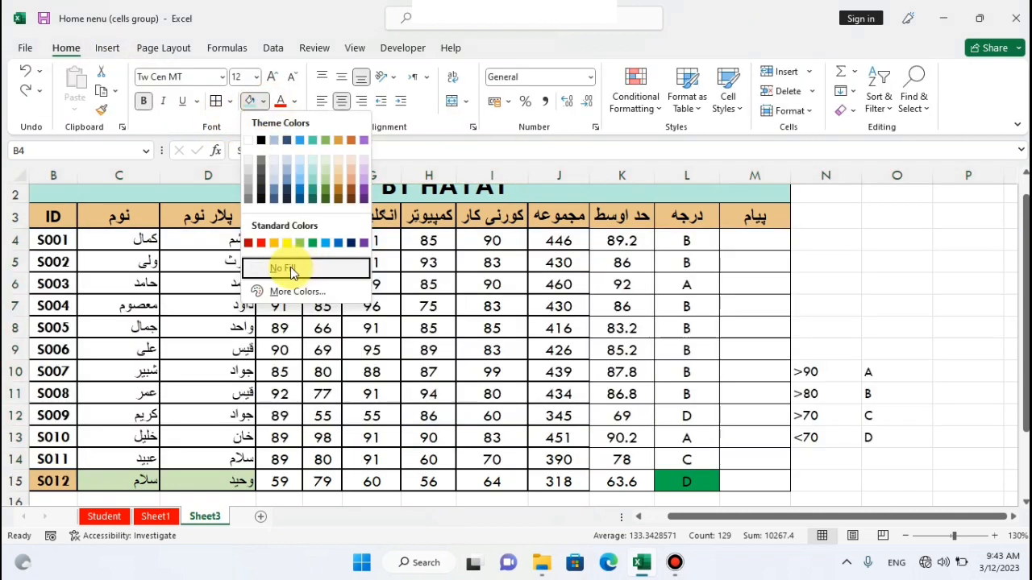
pyautogui.click(289, 269)
# Remove the green fill from student S012's grade in L15.
pyautogui.click(227, 49)
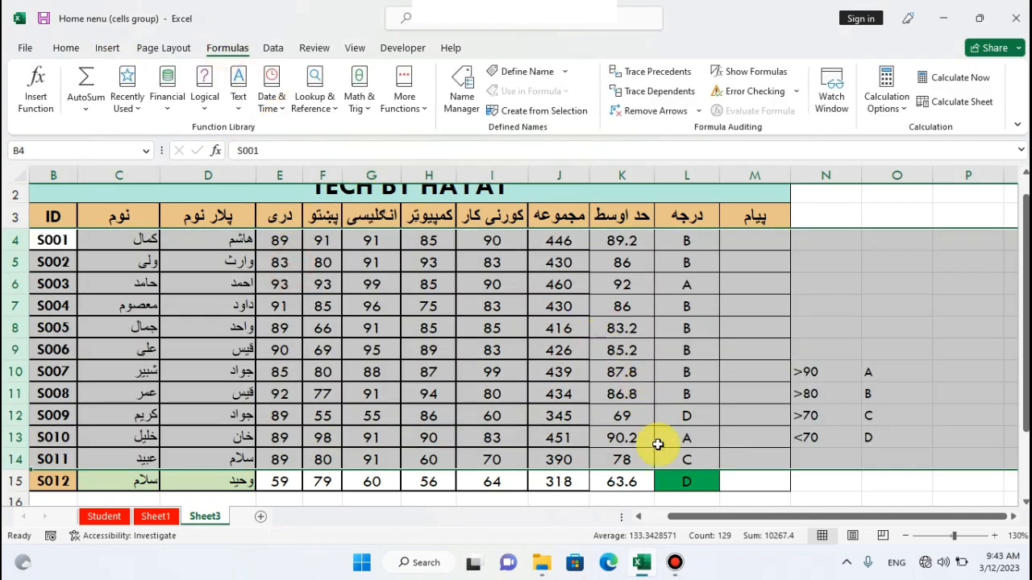
pyautogui.click(677, 480)
pyautogui.click(63, 48)
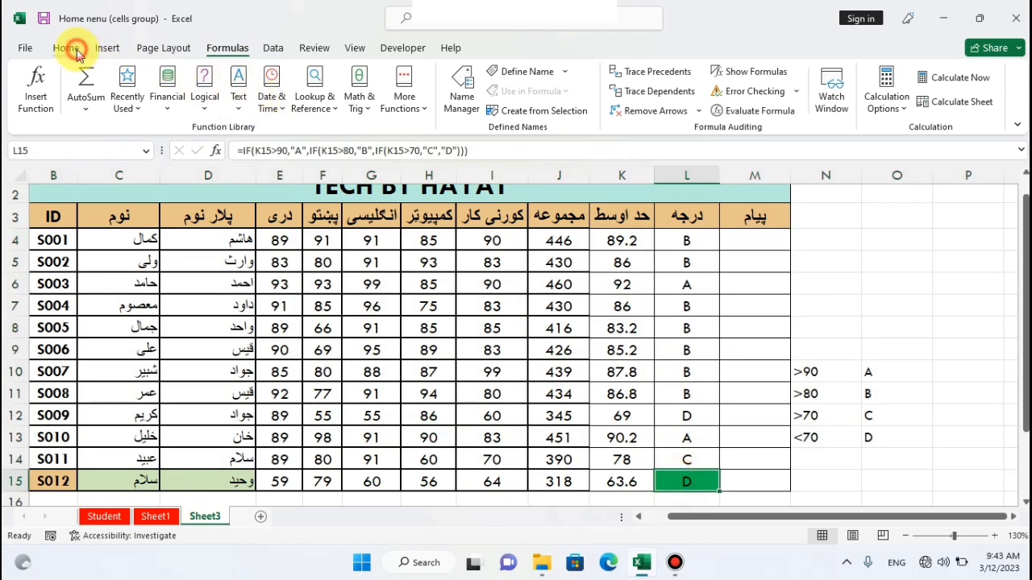
pyautogui.click(265, 104)
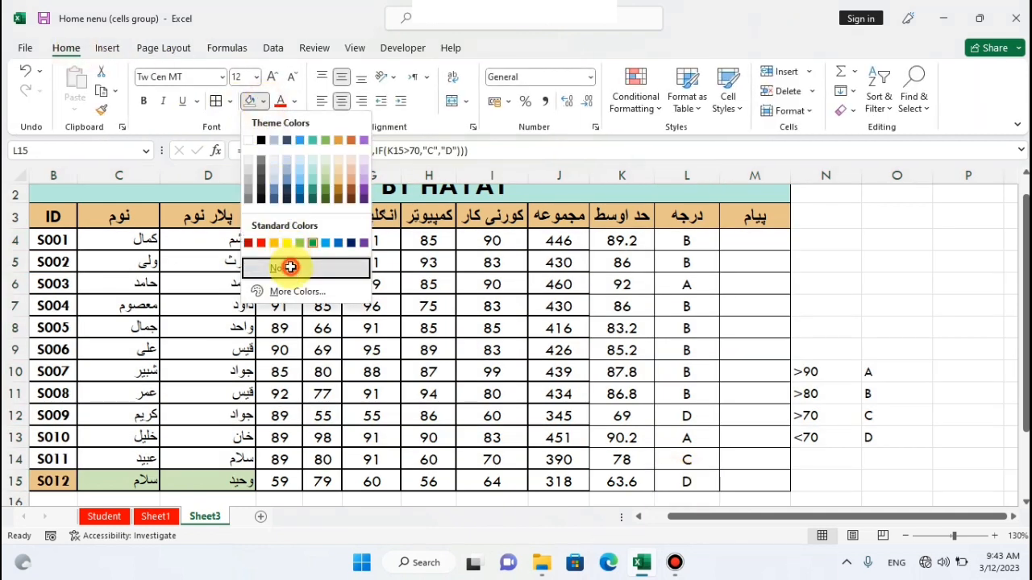
pyautogui.click(288, 266)
pyautogui.click(687, 324)
# Fill the student ID cells B4:B15 with standard light green.
pyautogui.moveTo(40, 240); pyautogui.dragTo(45, 476)
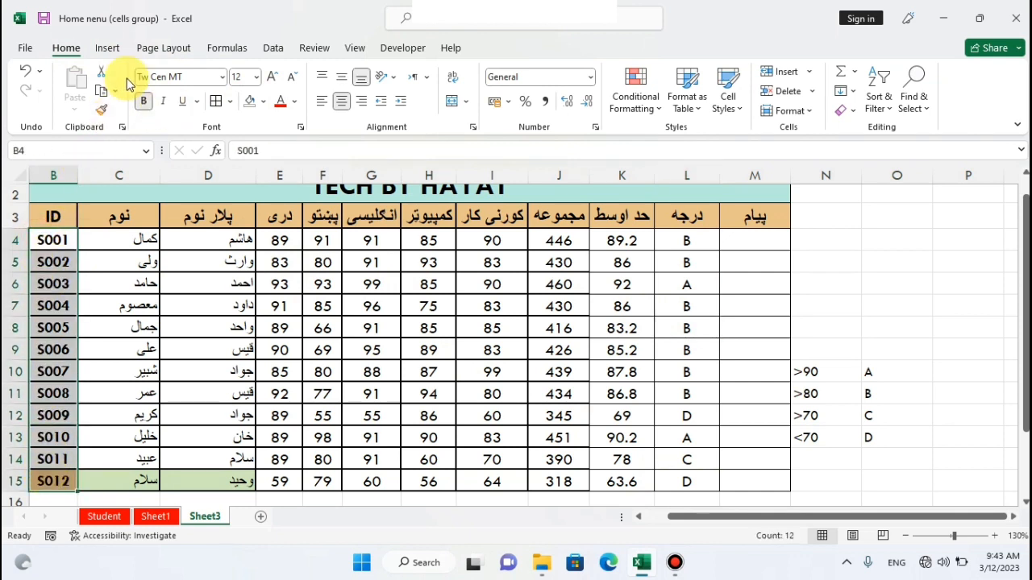
pyautogui.click(262, 105)
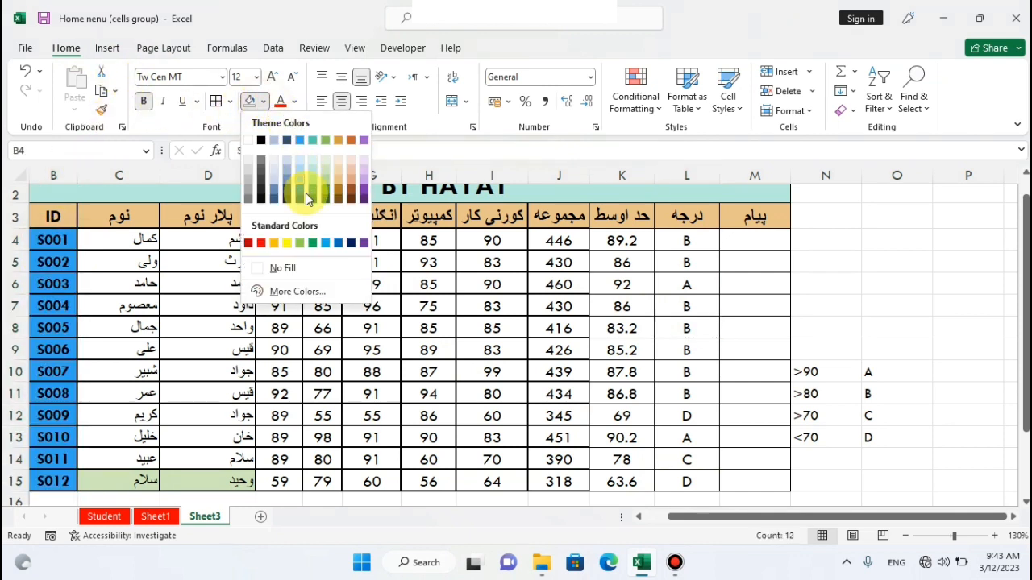
pyautogui.click(302, 245)
# Fill the two name columns, C4:D15, with a lighter shade of the theme green.
pyautogui.moveTo(143, 242); pyautogui.dragTo(256, 482)
pyautogui.click(262, 101)
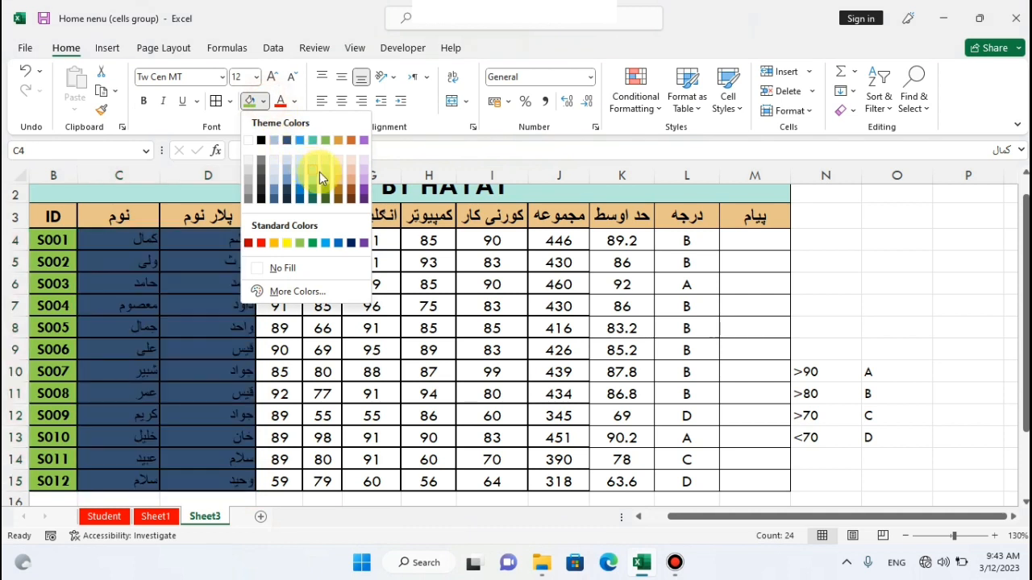
pyautogui.click(328, 178)
pyautogui.click(465, 300)
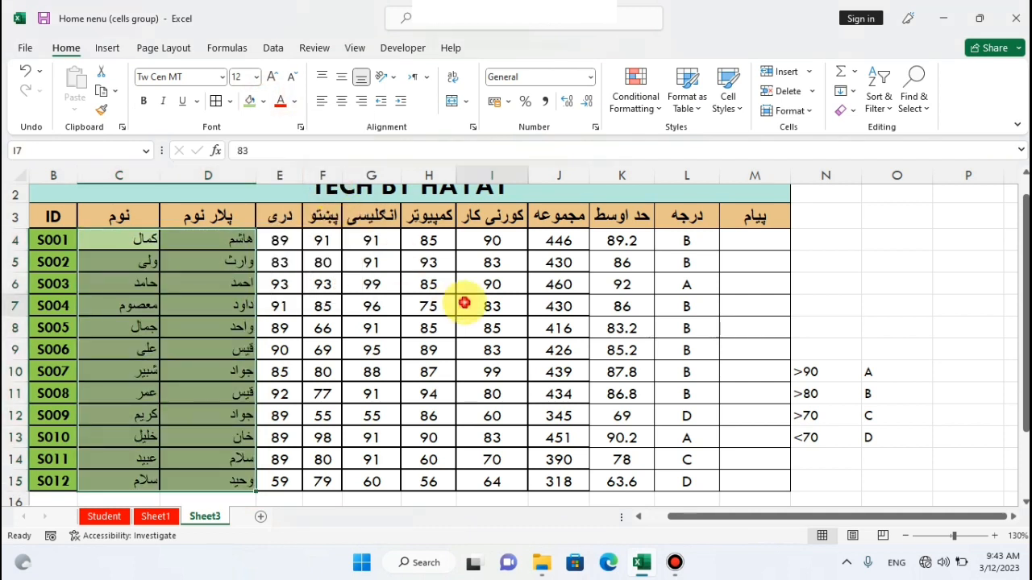
# Clear the grade threshold list in N10:O13 and enter A in N10.
pyautogui.moveTo(851, 370); pyautogui.dragTo(869, 436)
pyautogui.press('Delete')
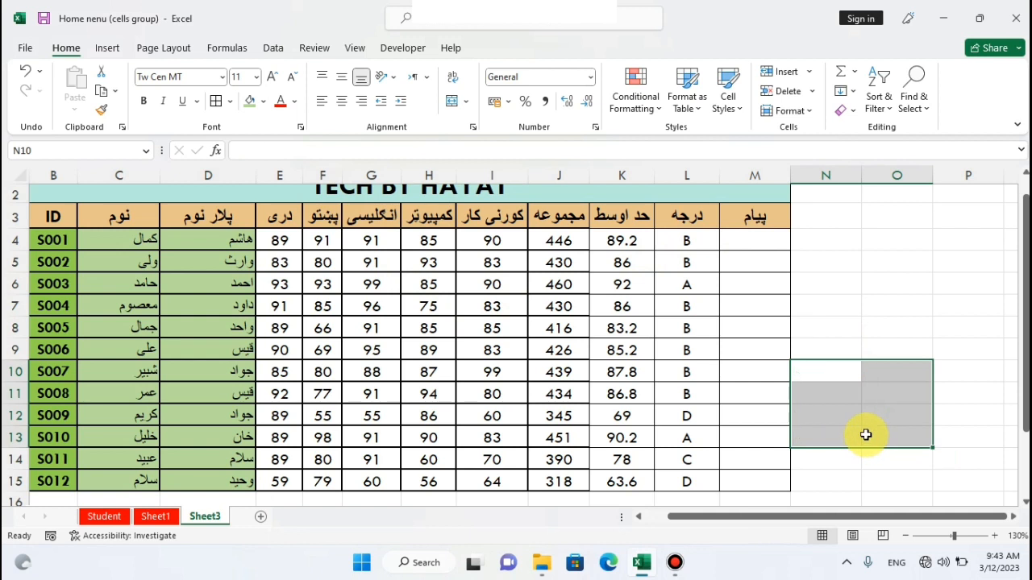
pyautogui.click(810, 370)
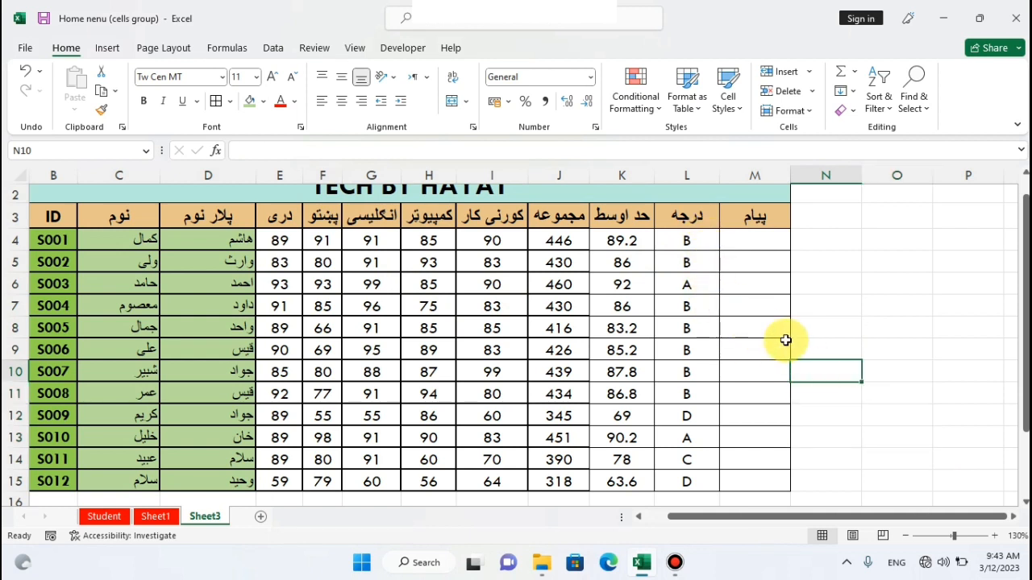
pyautogui.write('A')
pyautogui.click(750, 241)
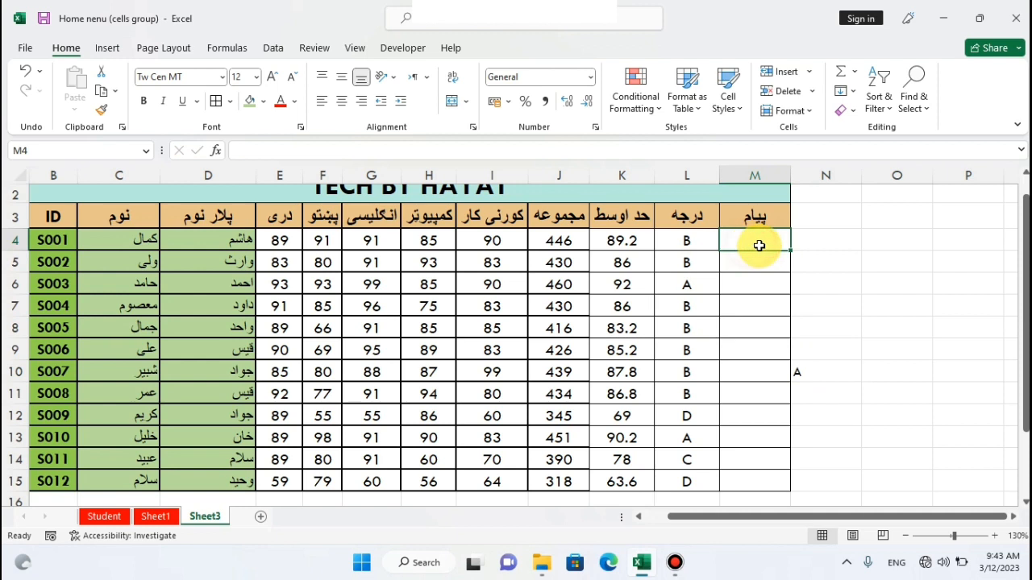
# Switch the keyboard to Pashto and enter the message اعلی for grade A in O10.
pyautogui.click(888, 378)
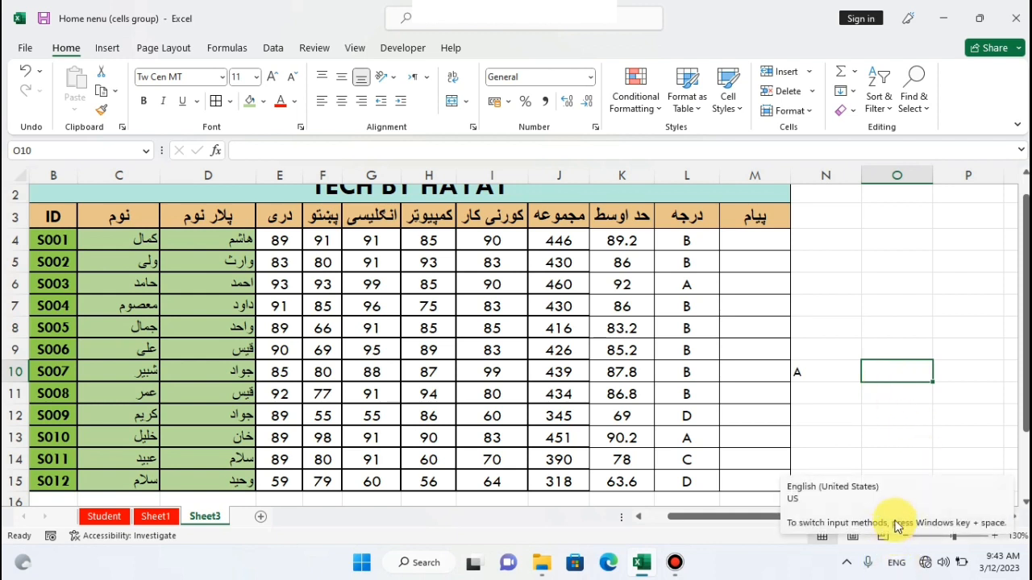
pyautogui.hotkey('alt', 'shift')
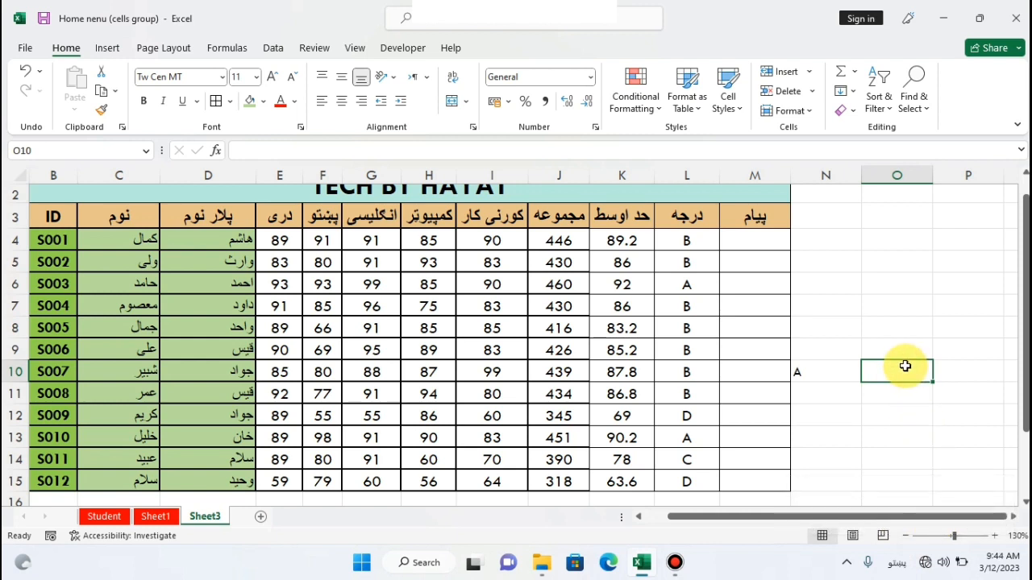
pyautogui.write('ب')
pyautogui.write('ع')
pyautogui.write('لی')
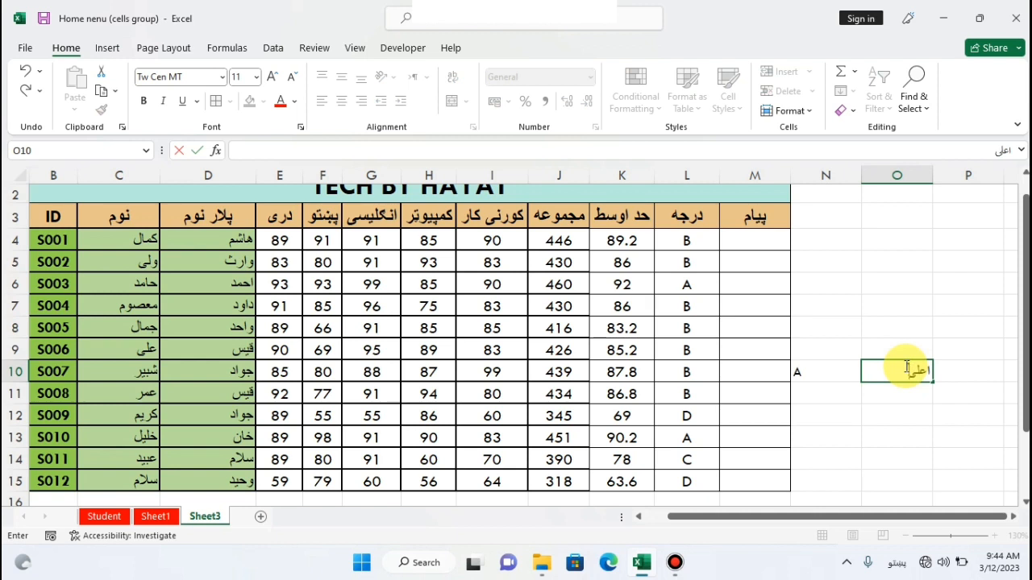
# Add grade B in N11 with the message عالی in O11, switching the keyboard language as needed.
pyautogui.click(821, 386)
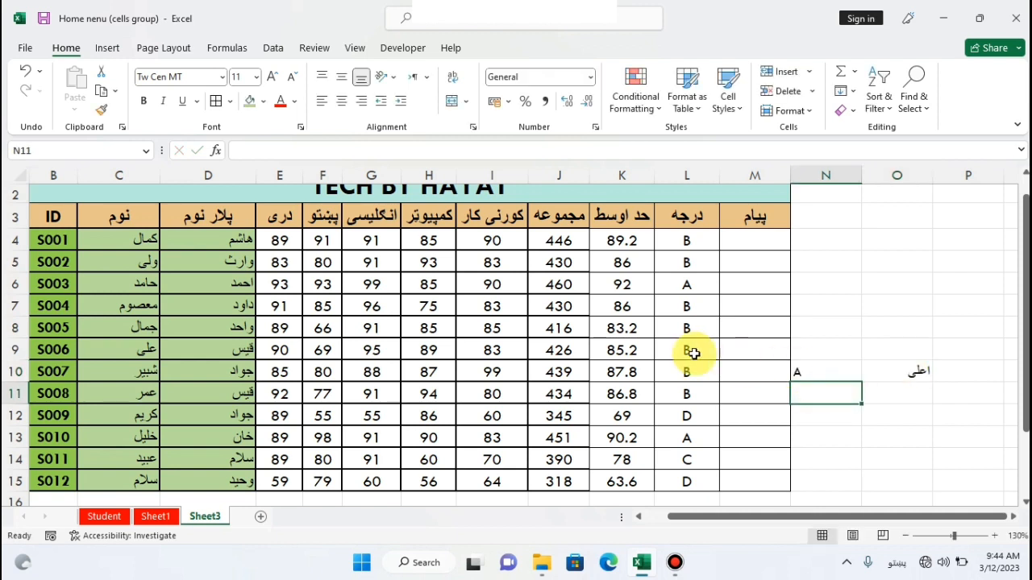
pyautogui.hotkey('alt', 'shift')
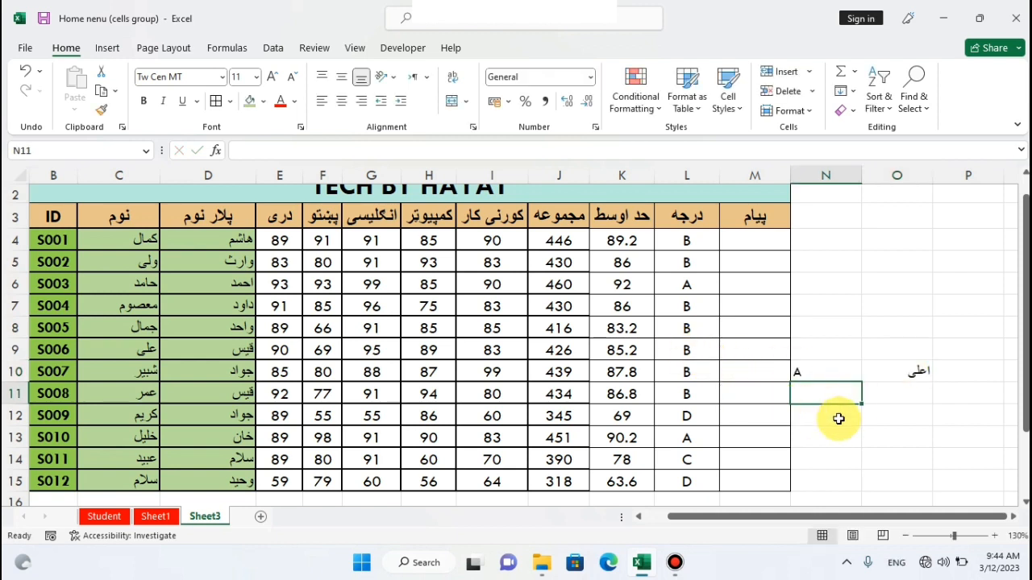
pyautogui.write('B')
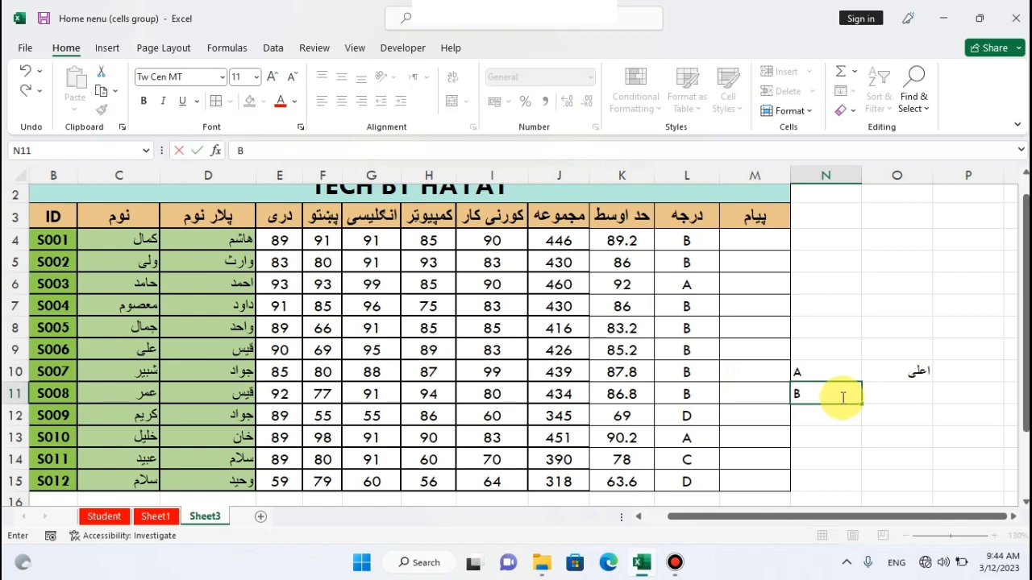
pyautogui.click(907, 389)
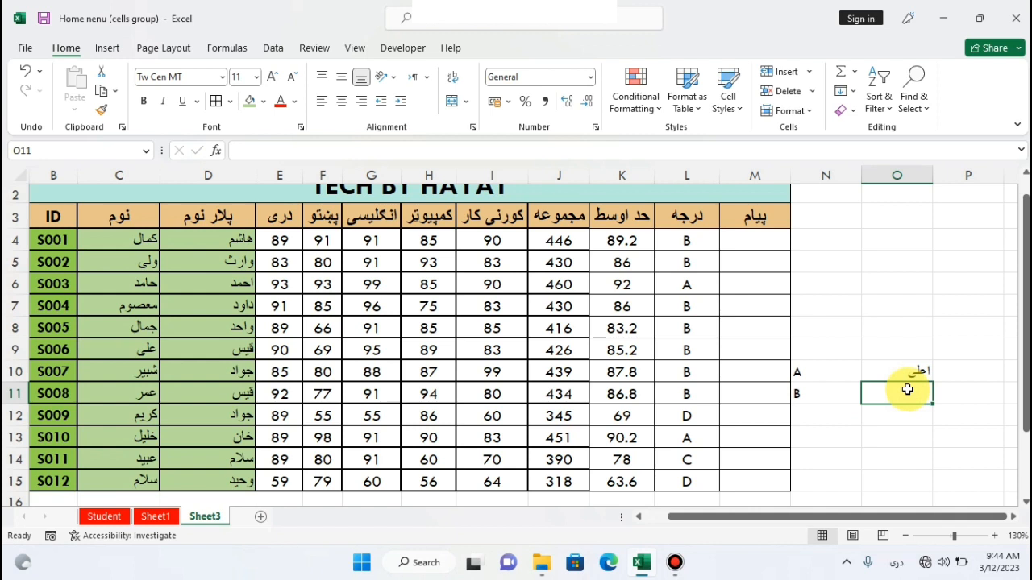
pyautogui.write('خ')
pyautogui.press('BackSpace')
pyautogui.write('ع')
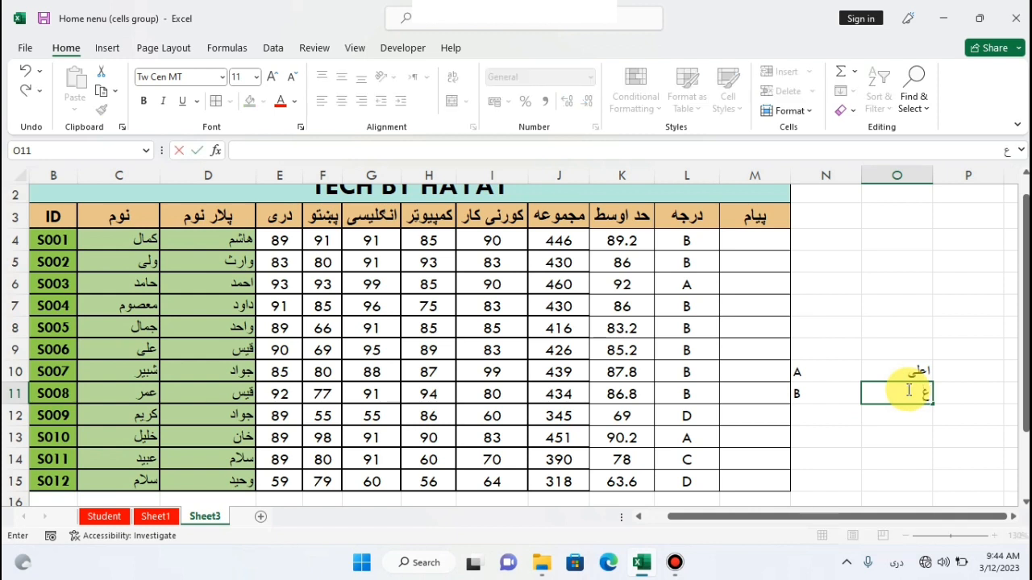
pyautogui.write('ایی')
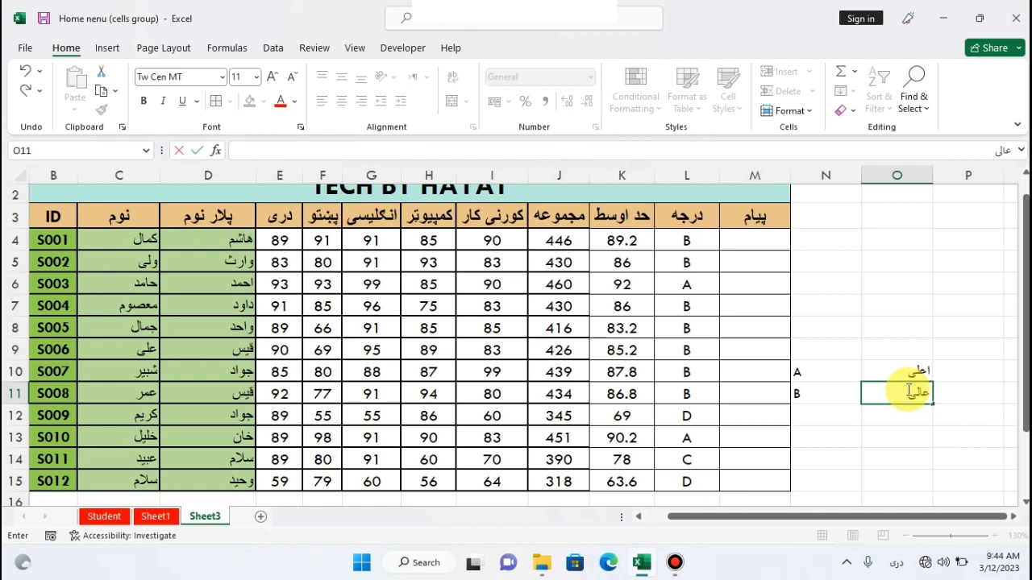
# Add grade C in N12 with the message خوب in O12, switching the keyboard language as needed.
pyautogui.click(818, 415)
pyautogui.hotkey('alt', 'shift')
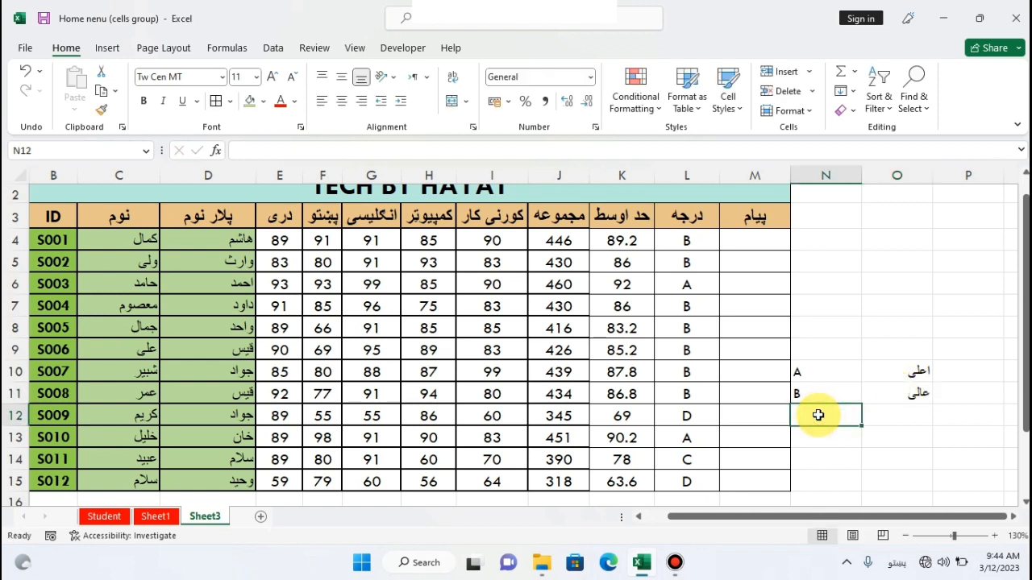
pyautogui.write('ز')
pyautogui.press('BackSpace')
pyautogui.hotkey('alt', 'shift')
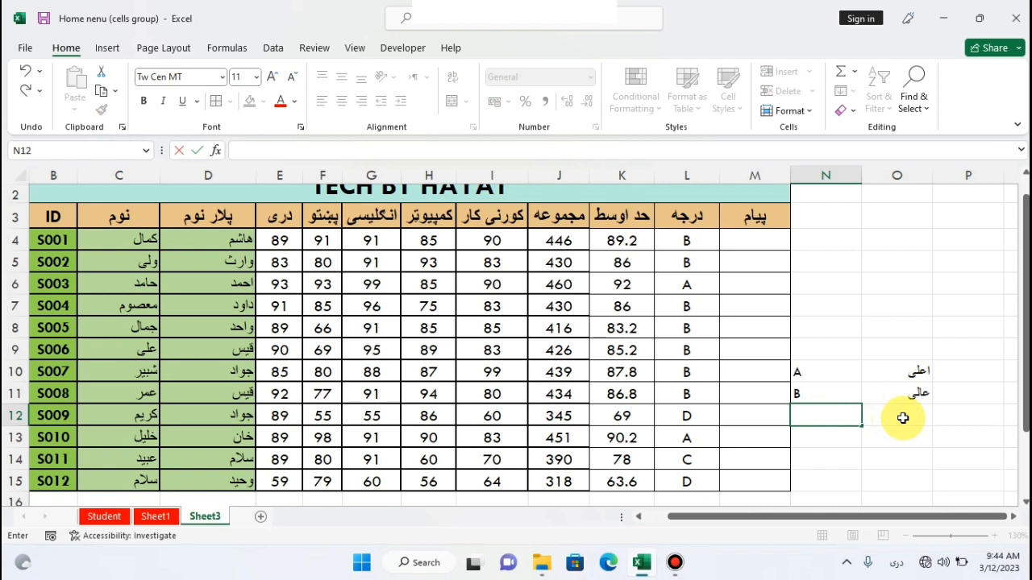
pyautogui.hotkey('alt', 'shift')
pyautogui.write('C')
pyautogui.click(903, 417)
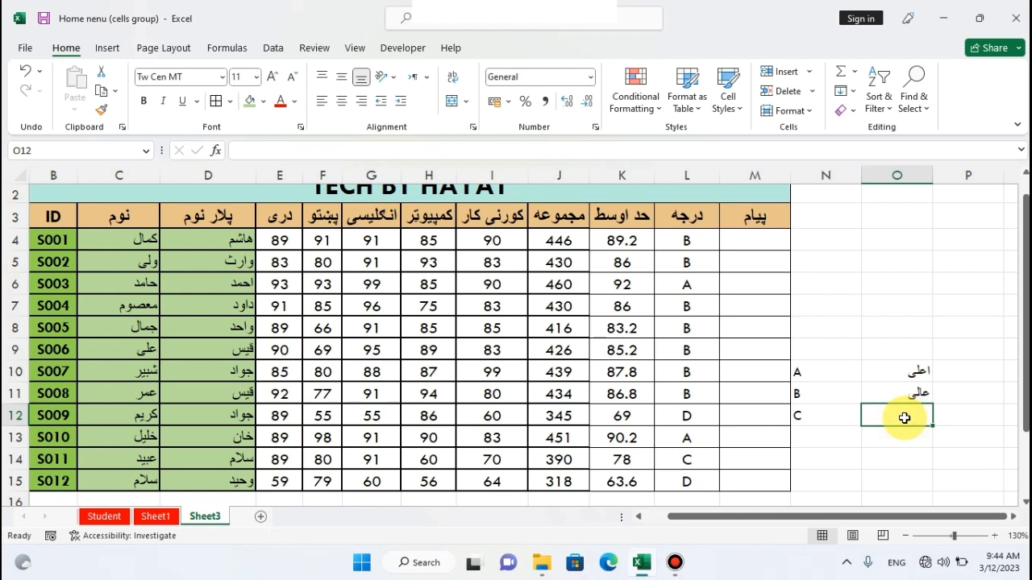
pyautogui.write('خ')
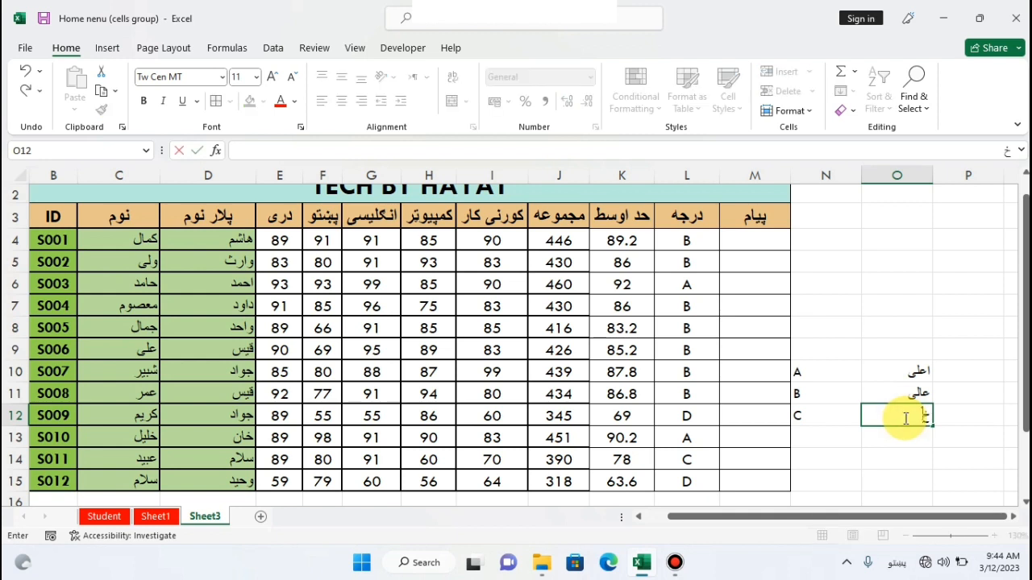
pyautogui.write('وب')
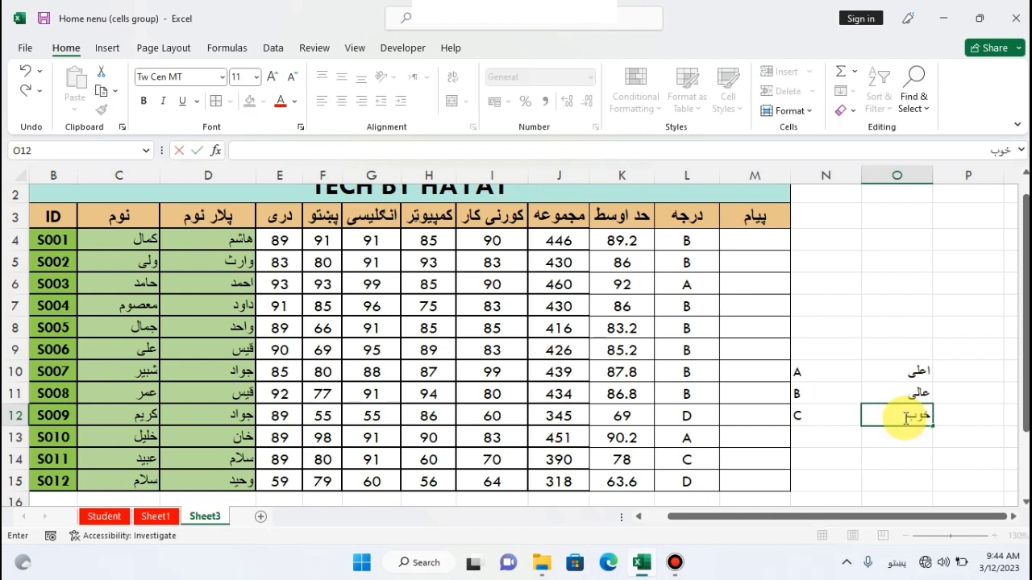
# Add grade D in N13 with the message کوشش کنید in O13, switching the keyboard to Pashto for the message.
pyautogui.click(814, 436)
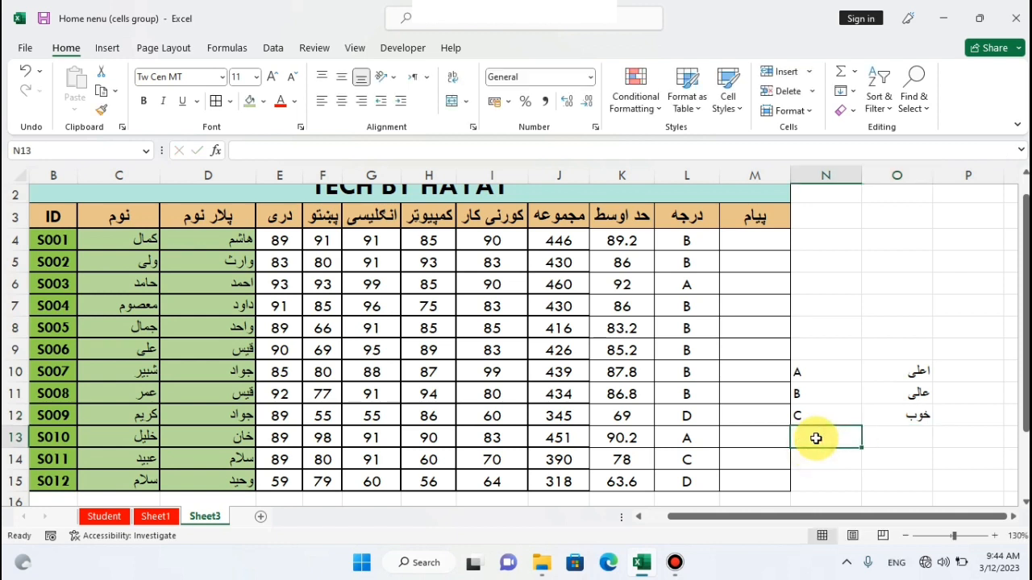
pyautogui.write('D')
pyautogui.click(909, 437)
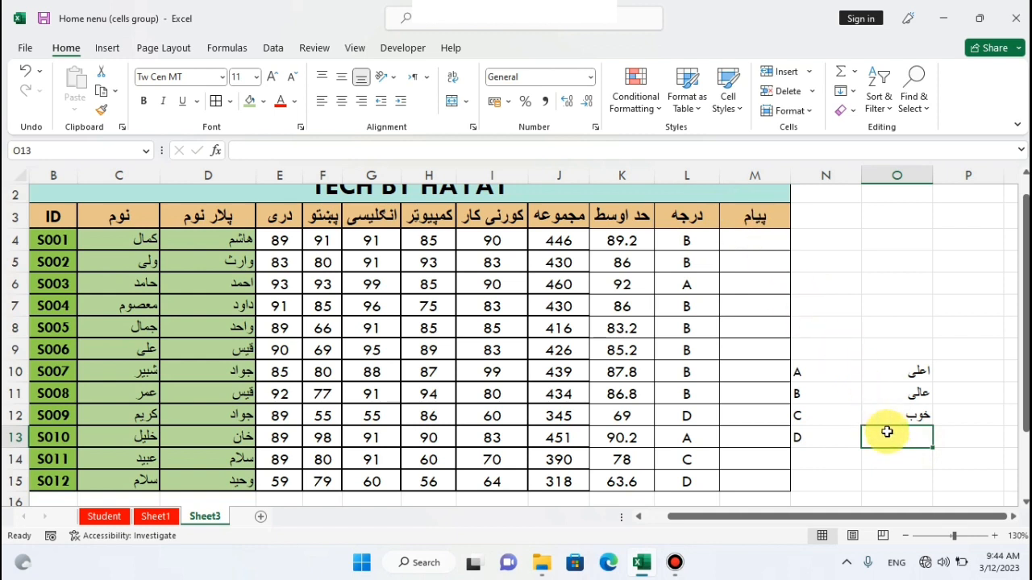
pyautogui.hotkey('alt', 'shift')
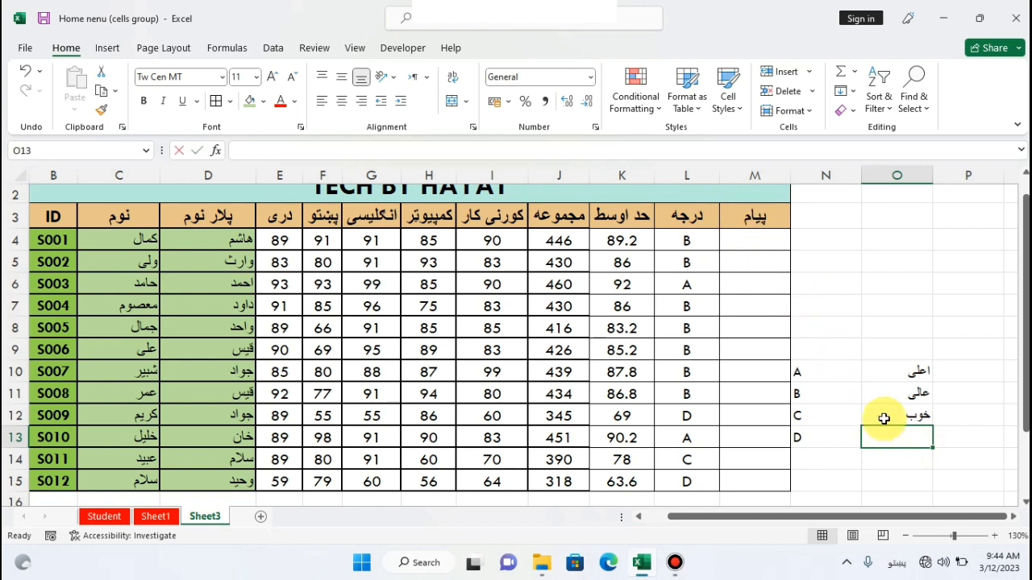
pyautogui.write('کوشش')
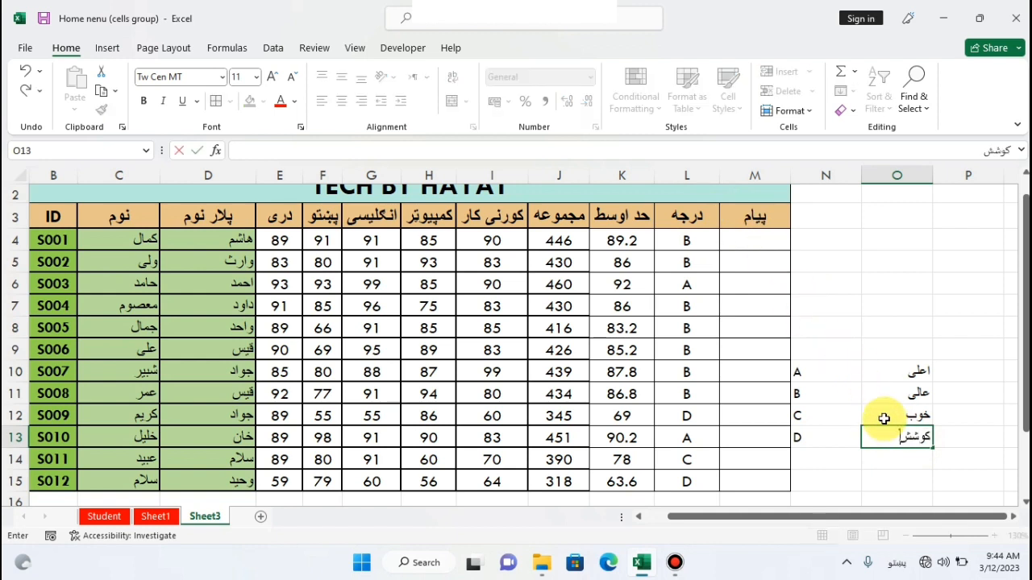
pyautogui.write(' کنی')
pyautogui.moveTo(795, 371); pyautogui.dragTo(897, 432)
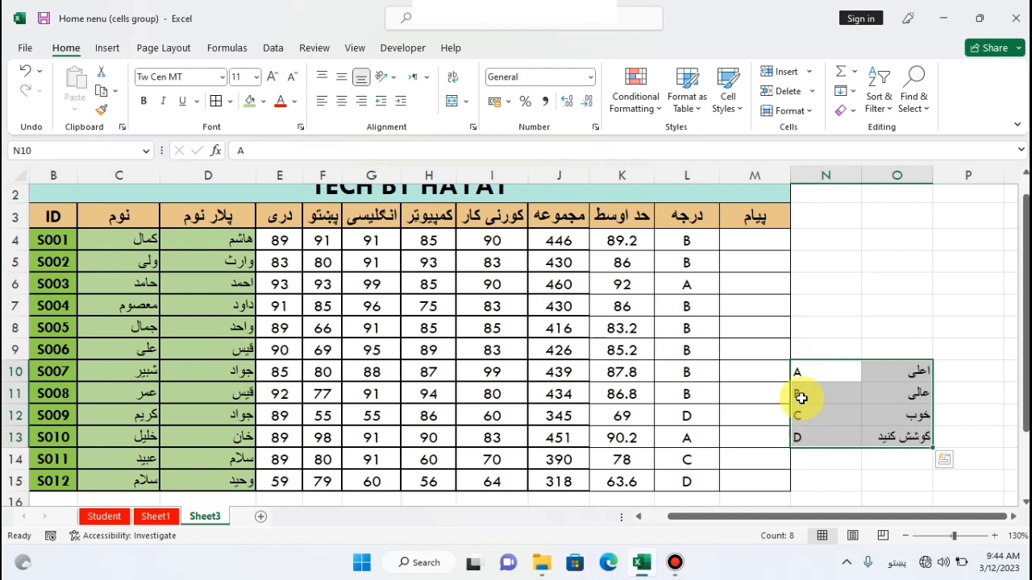
# Switch the keyboard to English and start an IF formula in M4 that tests whether L4 equals "A".
pyautogui.click(747, 237)
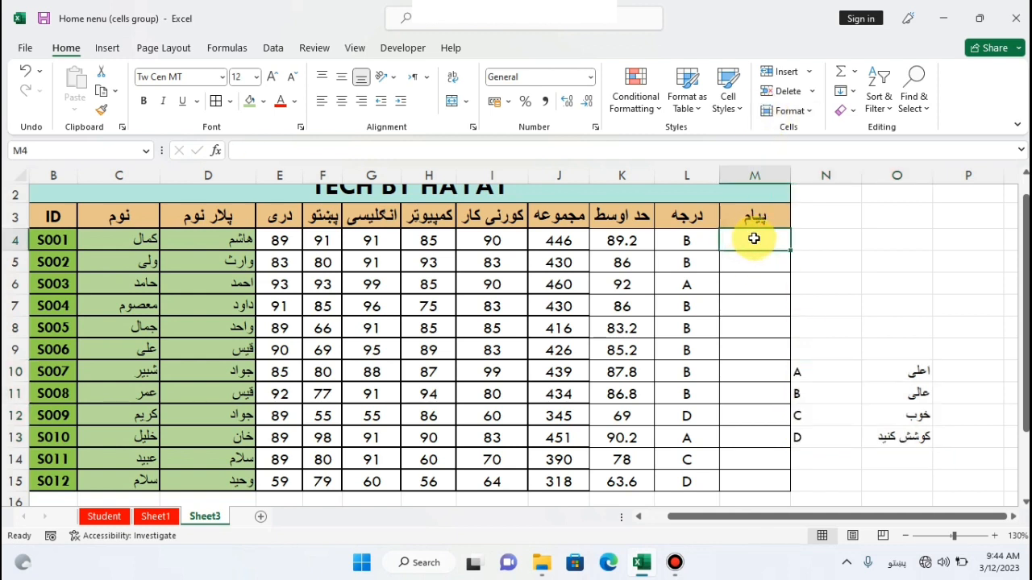
pyautogui.write('=هب')
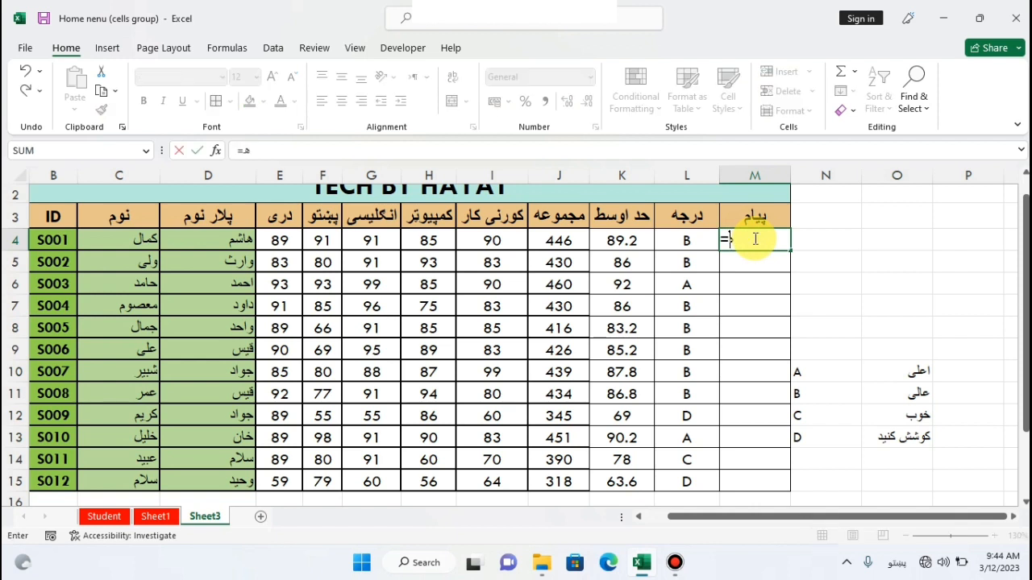
pyautogui.press('BackSpace')
pyautogui.press('BackSpace')
pyautogui.hotkey('alt', 'shift')
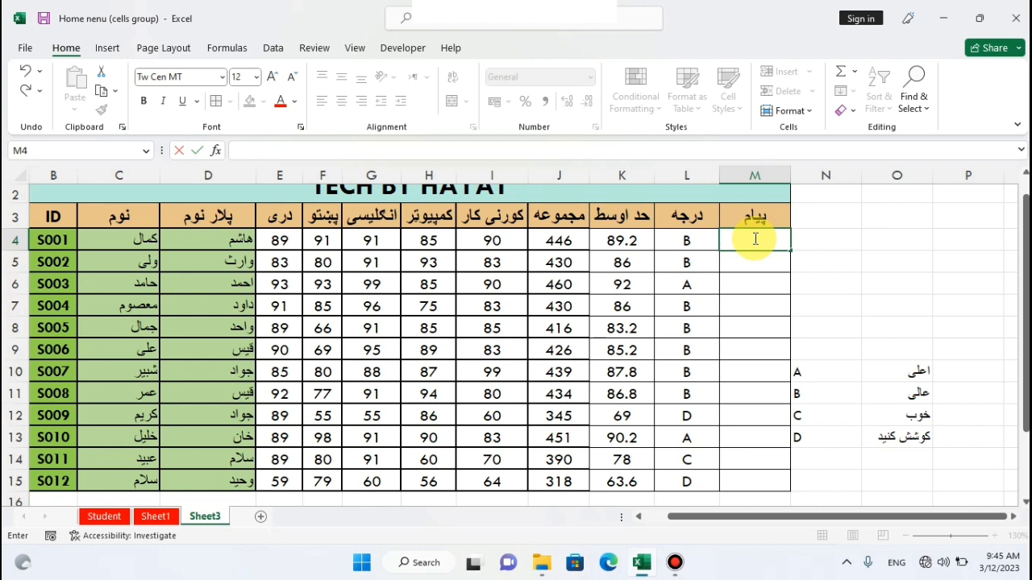
pyautogui.write('=if')
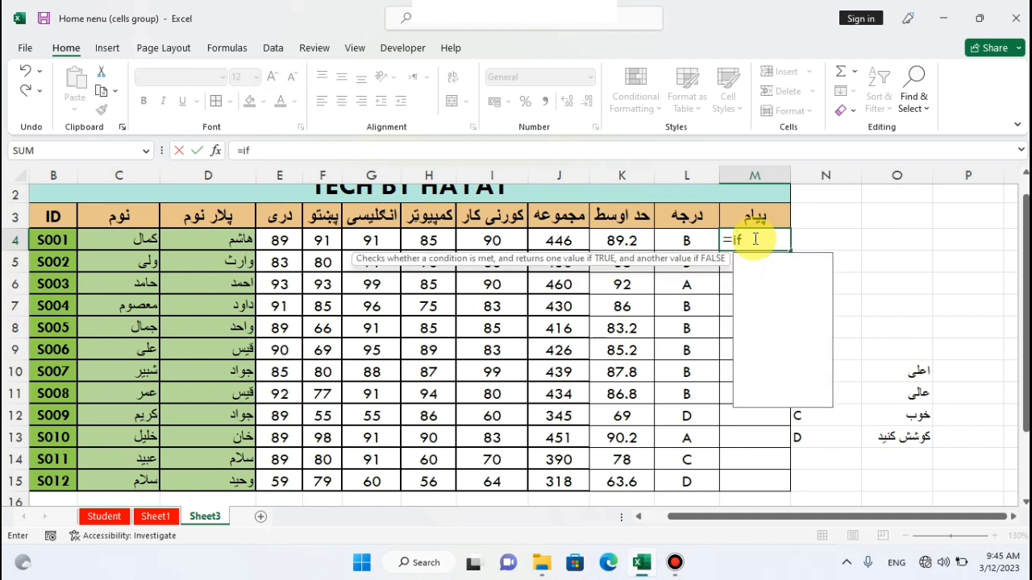
pyautogui.write('(')
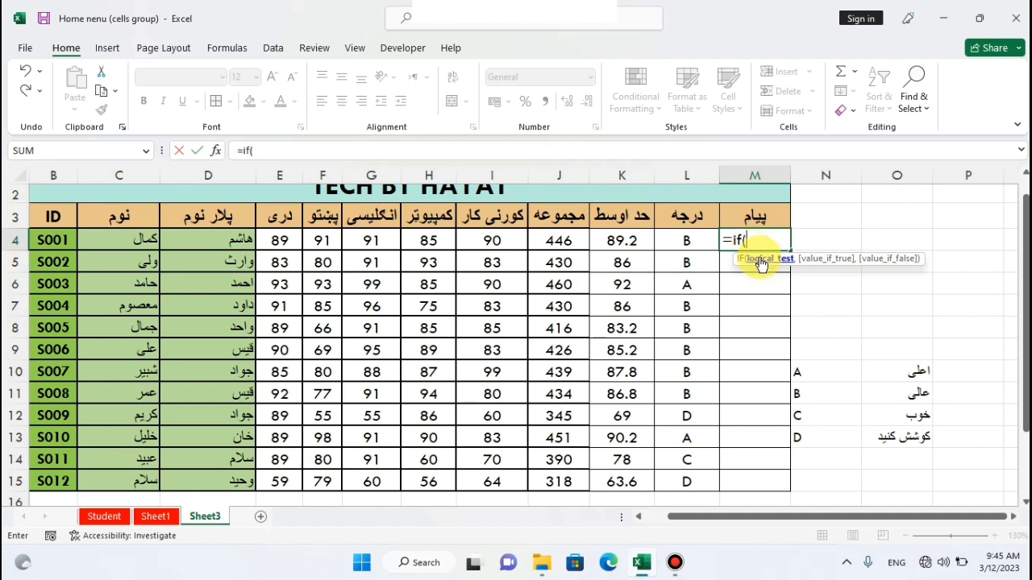
pyautogui.click(669, 240)
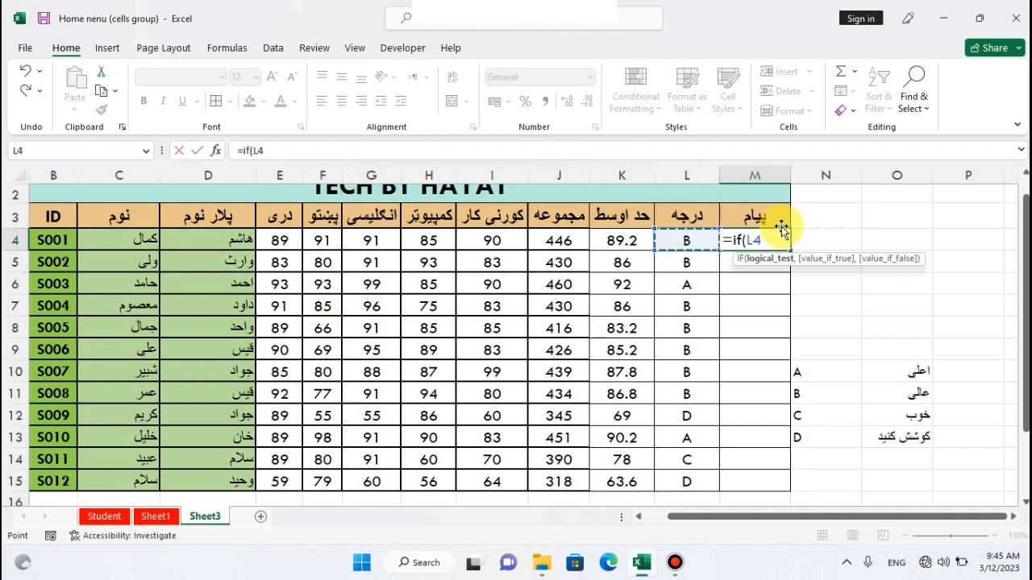
pyautogui.write('="A')
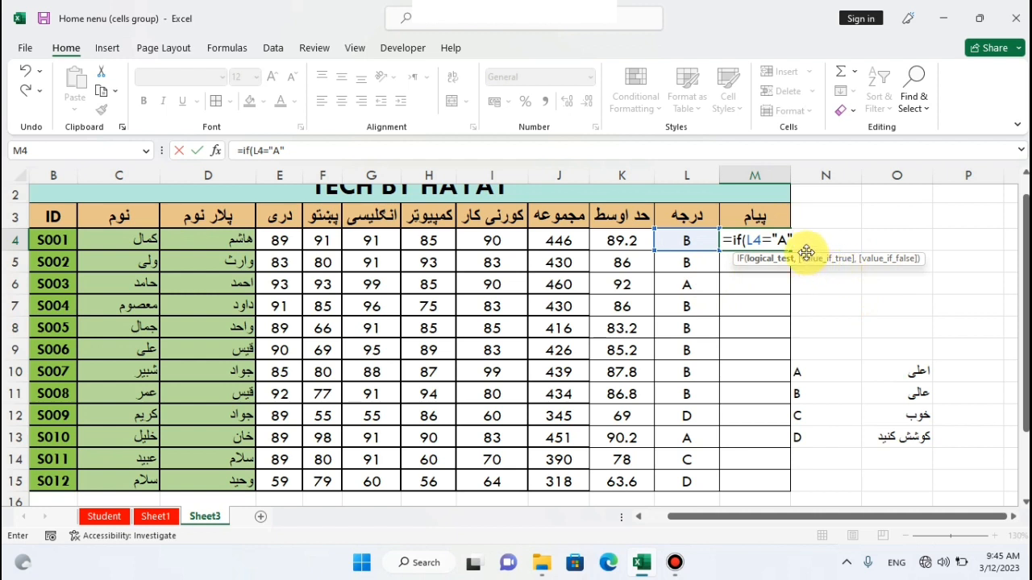
pyautogui.write(',')
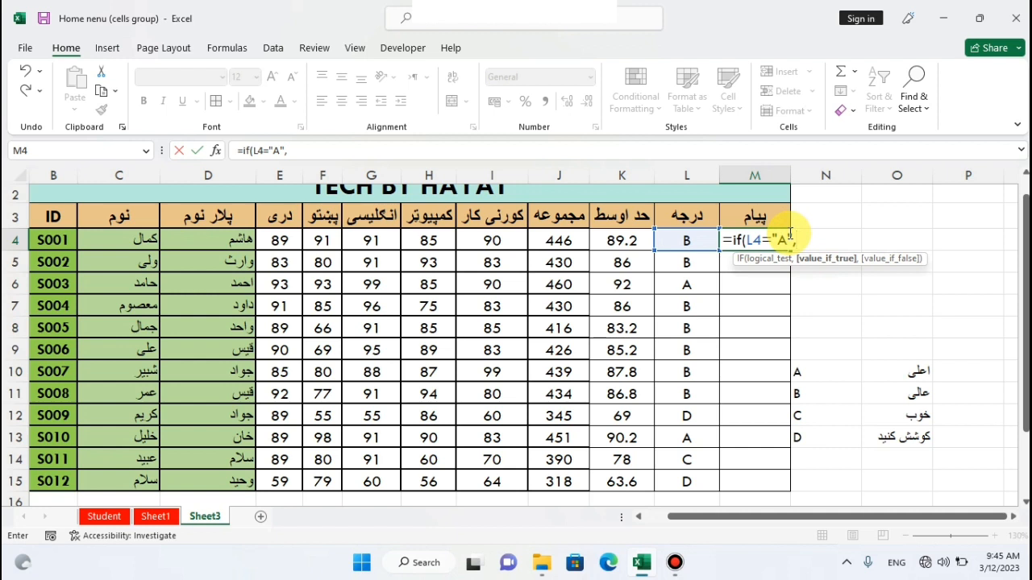
# Set the IF's true value to "اعلی" in the M4 formula, switching the keyboard language for the Pashto text.
pyautogui.hotkey('alt', 'shift')
pyautogui.write('"اعلی')
pyautogui.hotkey('alt', 'shift')
pyautogui.hotkey('alt', 'shift')
pyautogui.write('",')
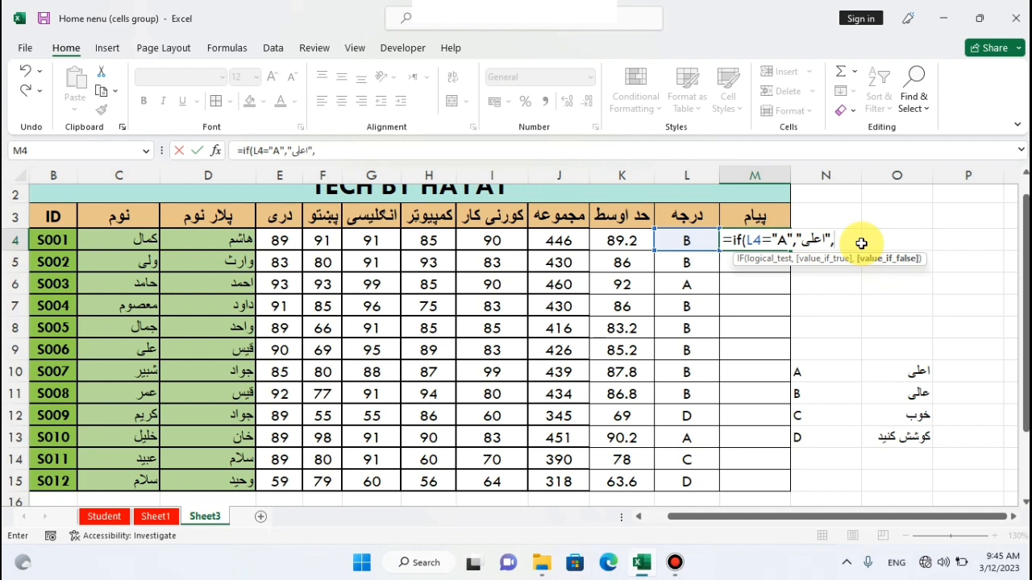
# Nest a second IF in the M4 formula that returns "عالی" when L4 equals "B".
pyautogui.write('if(')
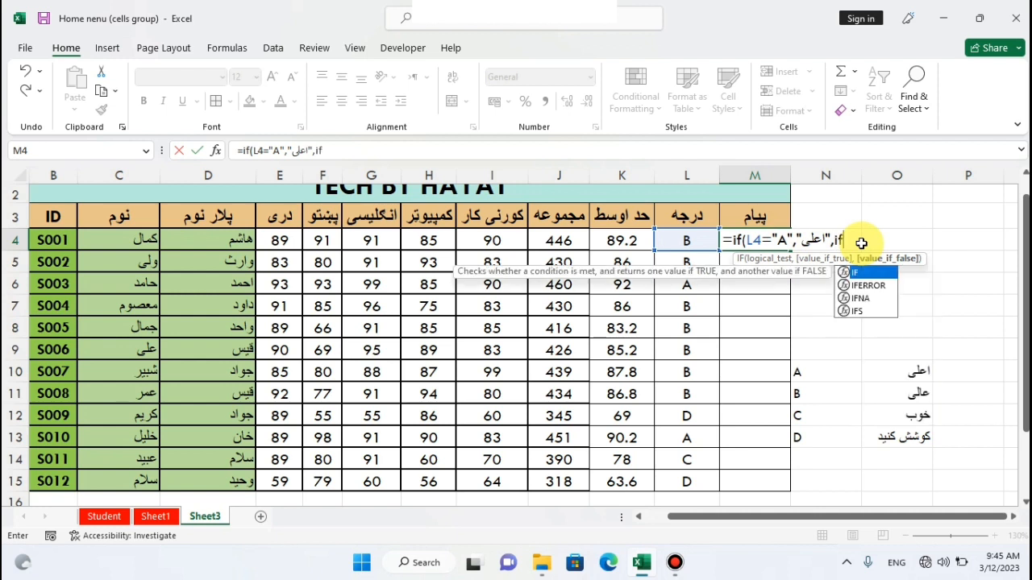
pyautogui.click(689, 238)
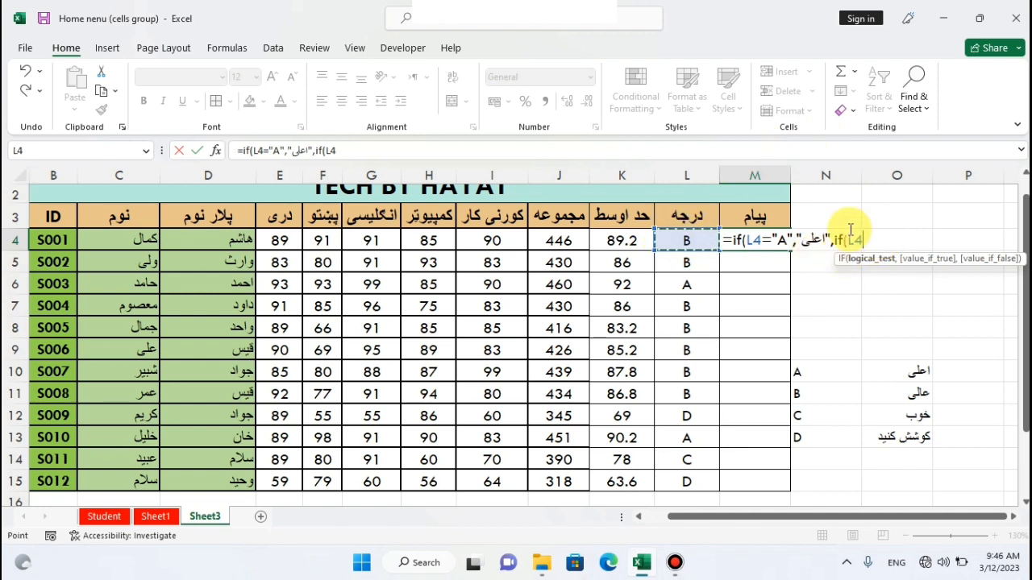
pyautogui.write('=')
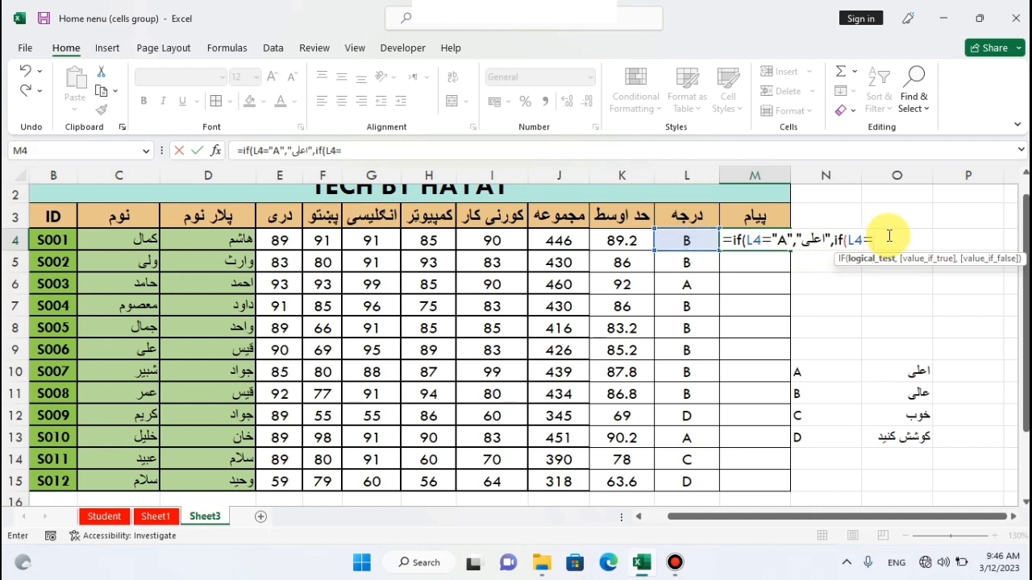
pyautogui.write('B')
pyautogui.press('BackSpace')
pyautogui.write('"B",')
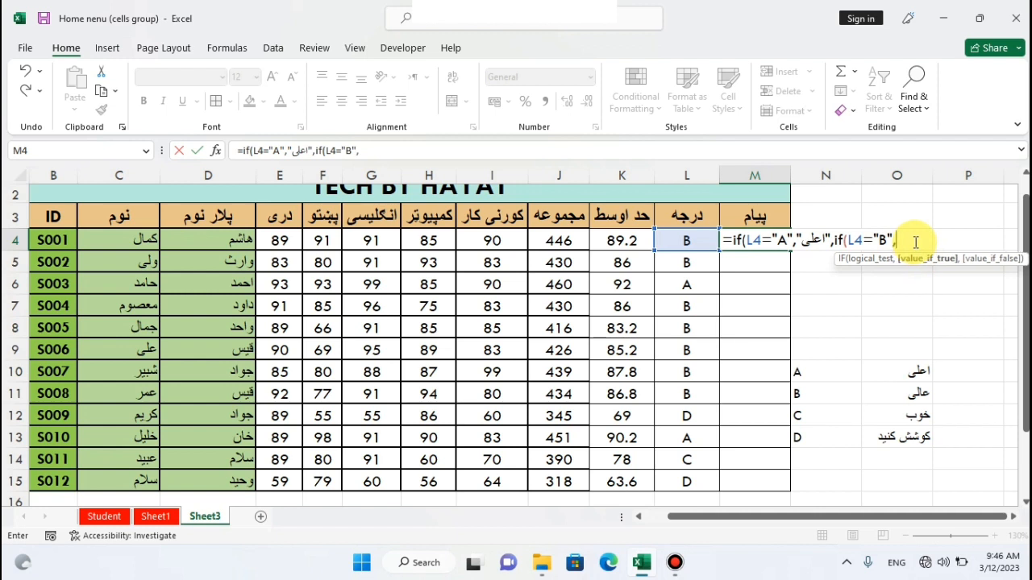
pyautogui.write('"')
pyautogui.hotkey('alt', 'shift')
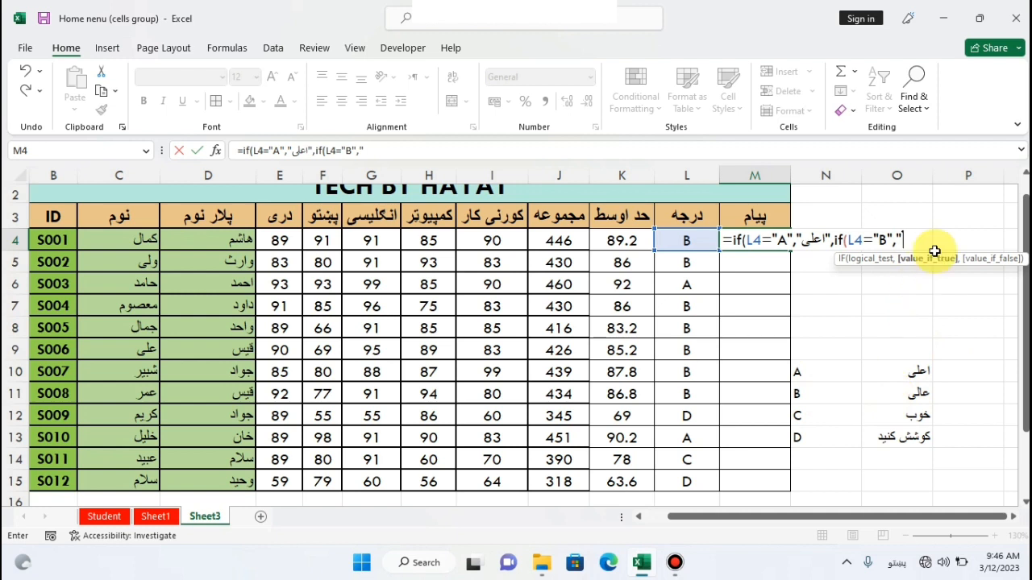
pyautogui.write('عالی')
pyautogui.hotkey('alt', 'shift')
pyautogui.write('"')
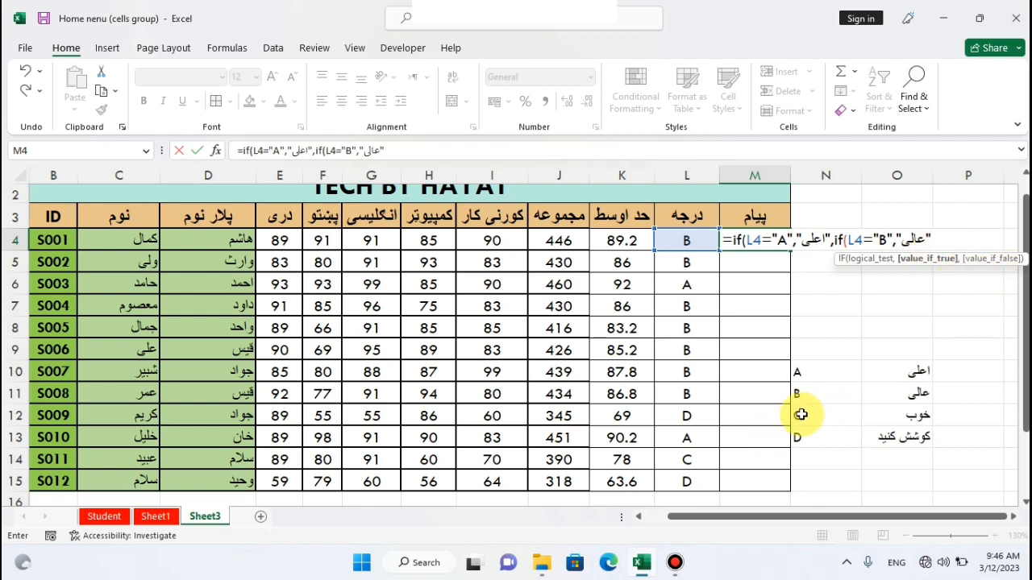
# Nest a third IF in the M4 formula that returns "خوب" when L4 equals "C".
pyautogui.write(',if')
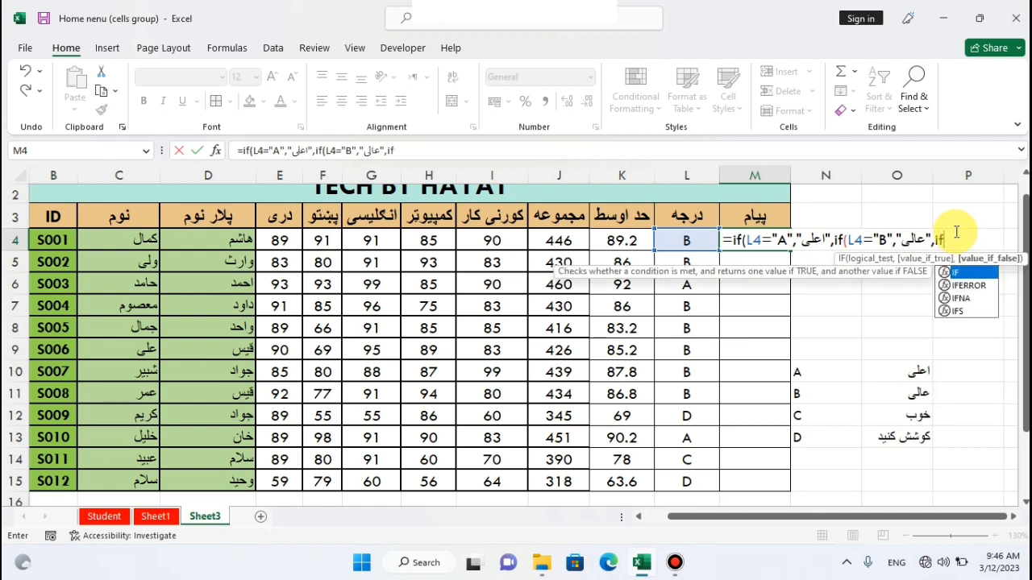
pyautogui.write('(')
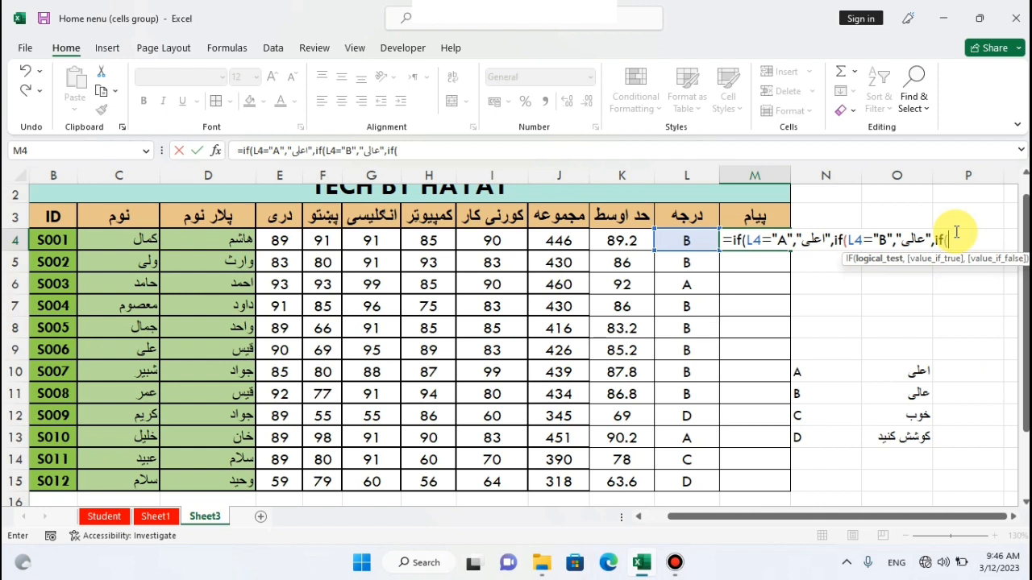
pyautogui.click(691, 240)
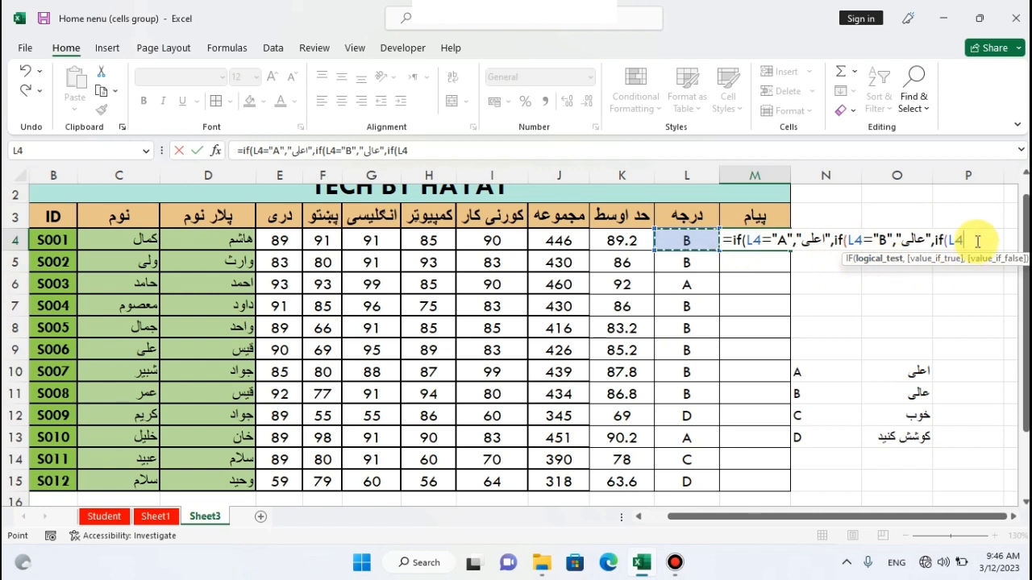
pyautogui.write('=c')
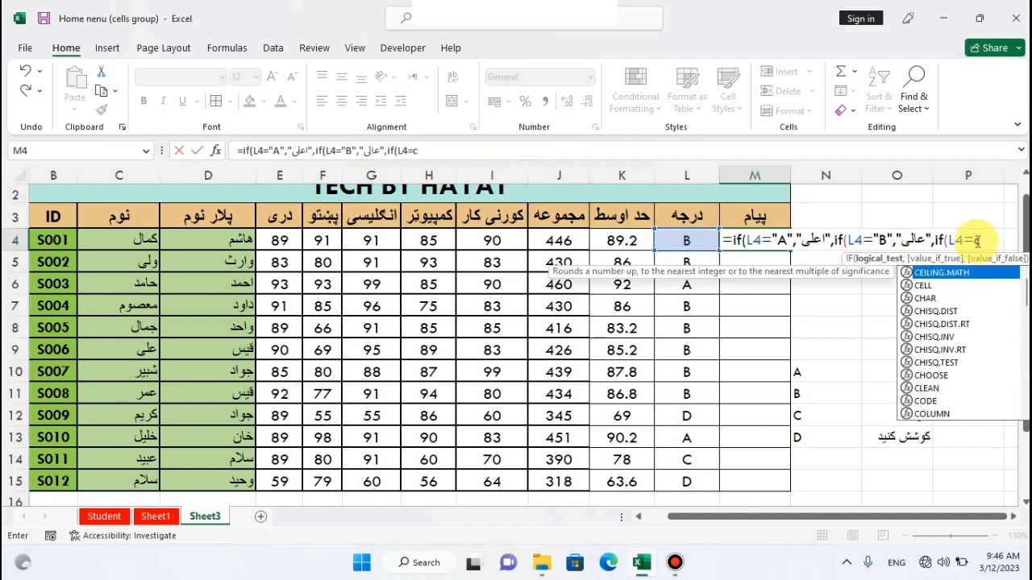
pyautogui.press('BackSpace')
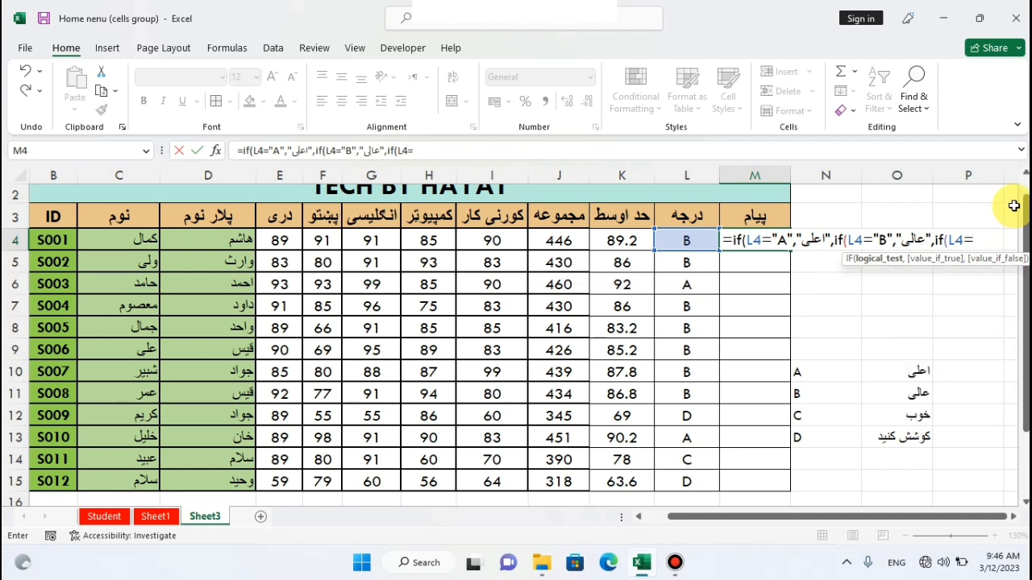
pyautogui.write('"C",')
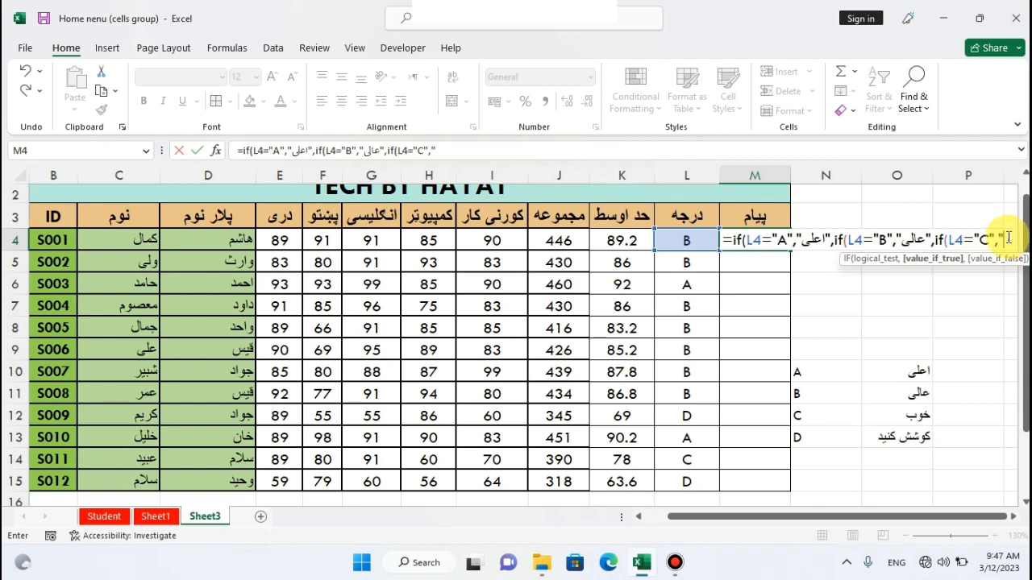
pyautogui.hotkey('alt', 'shift')
pyautogui.write('خوب')
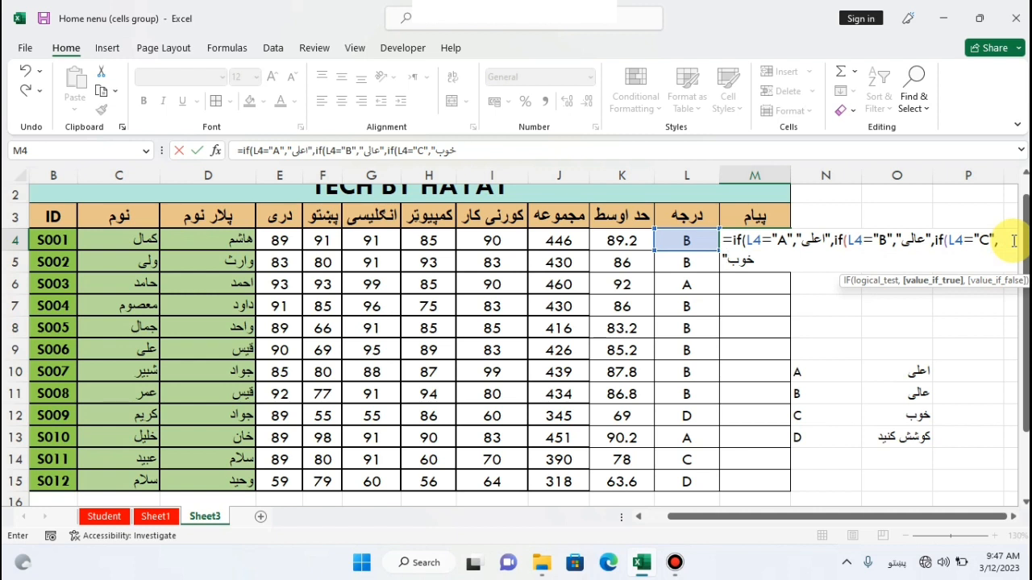
pyautogui.hotkey('alt', 'shift')
pyautogui.hotkey('alt', 'shift')
pyautogui.write('"')
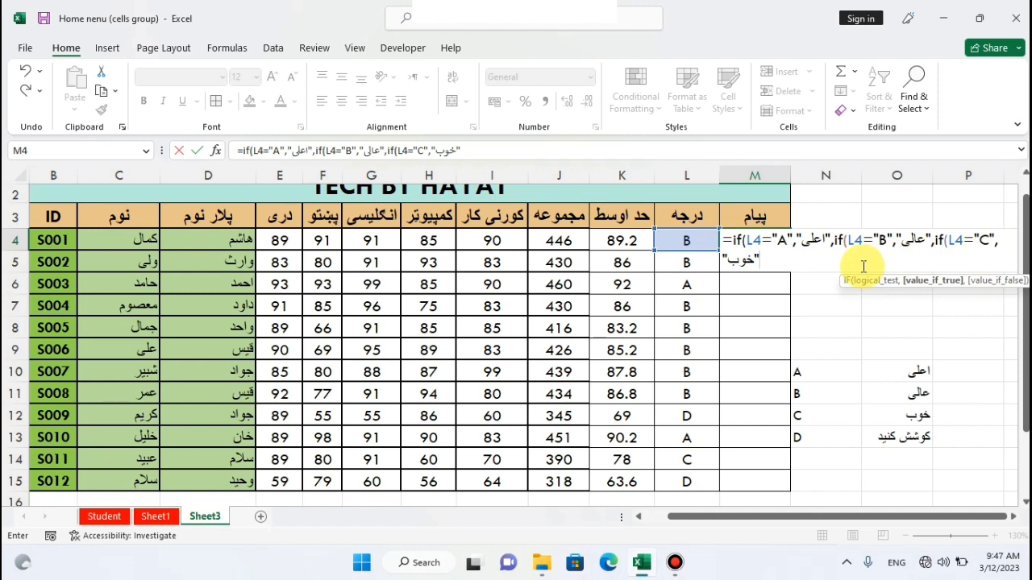
pyautogui.write(',')
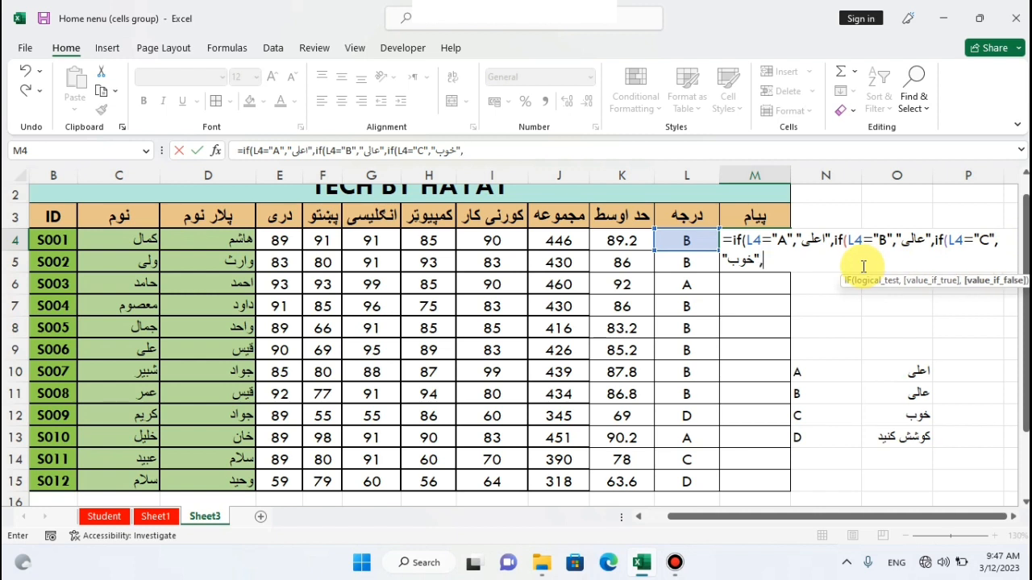
# Nest a fourth IF in the M4 formula that returns "کوشش کنید" when L4 equals "D".
pyautogui.write('if')
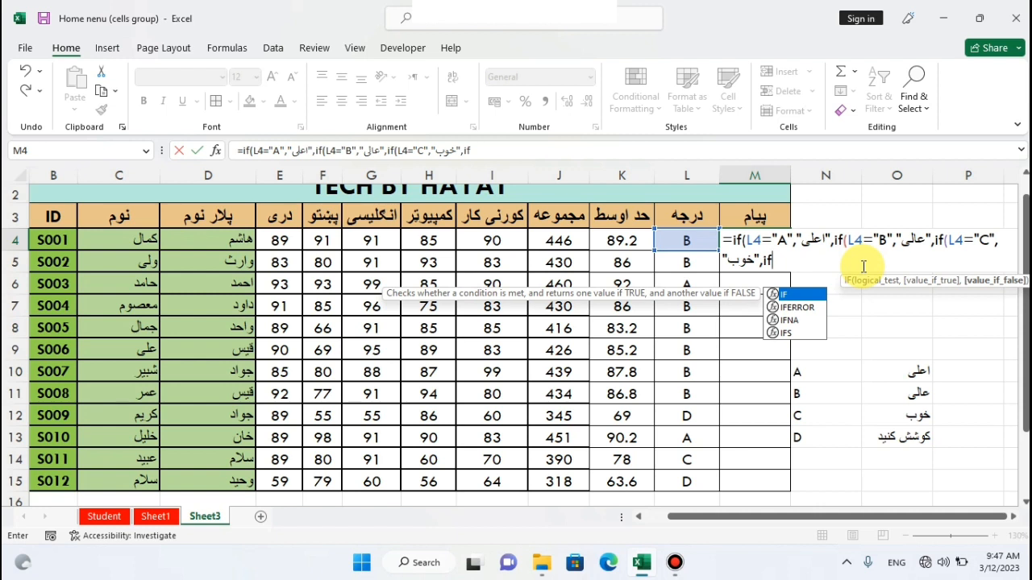
pyautogui.write('(')
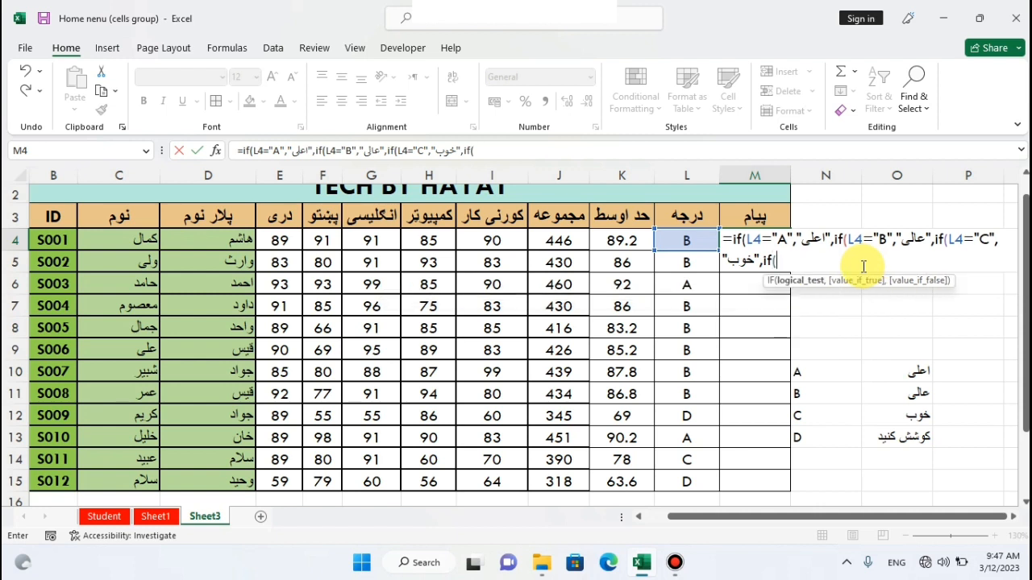
pyautogui.click(685, 240)
pyautogui.write('=')
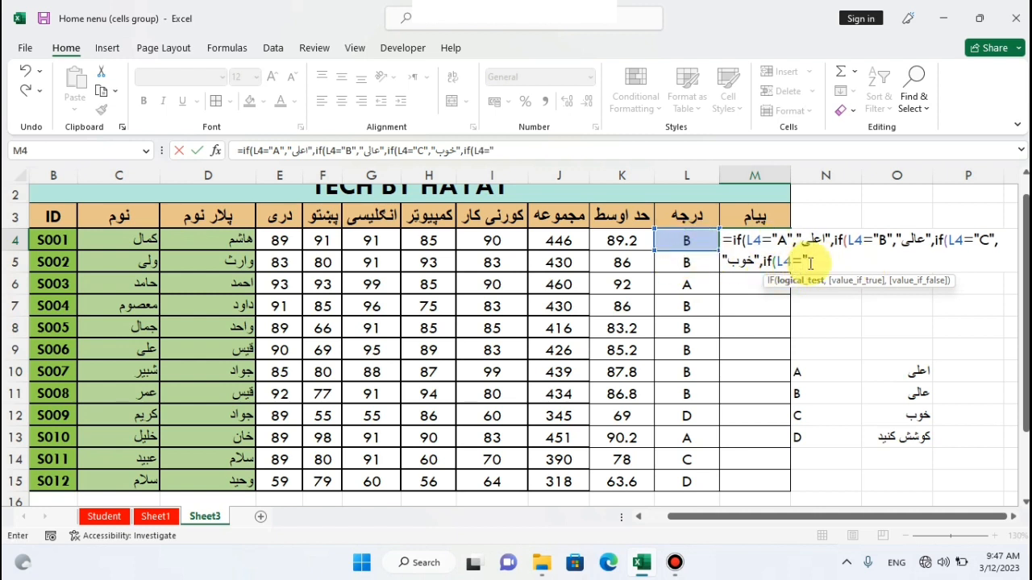
pyautogui.write('"D",')
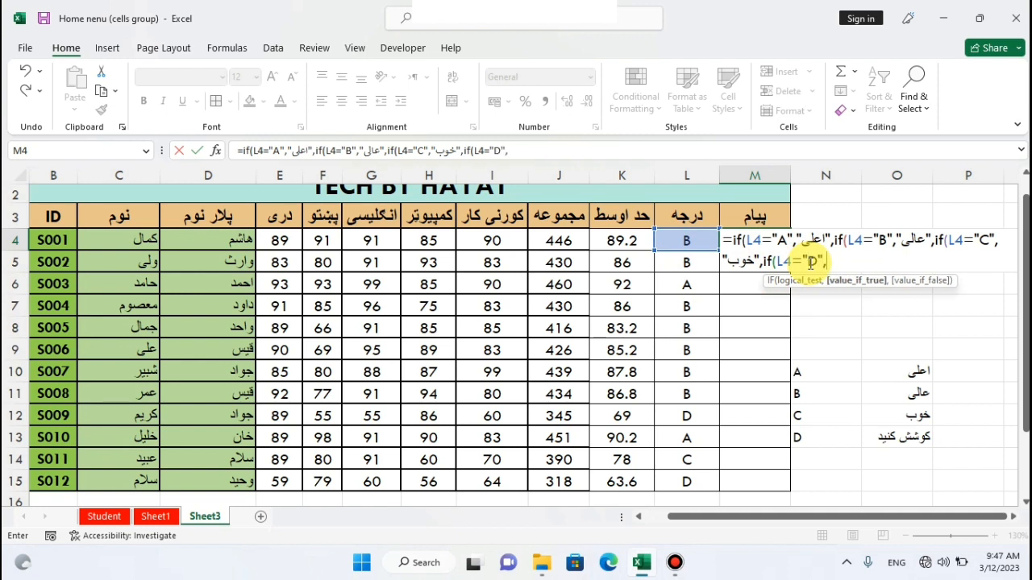
pyautogui.write('"')
pyautogui.hotkey('alt', 'shift')
pyautogui.write('کوشش کنید')
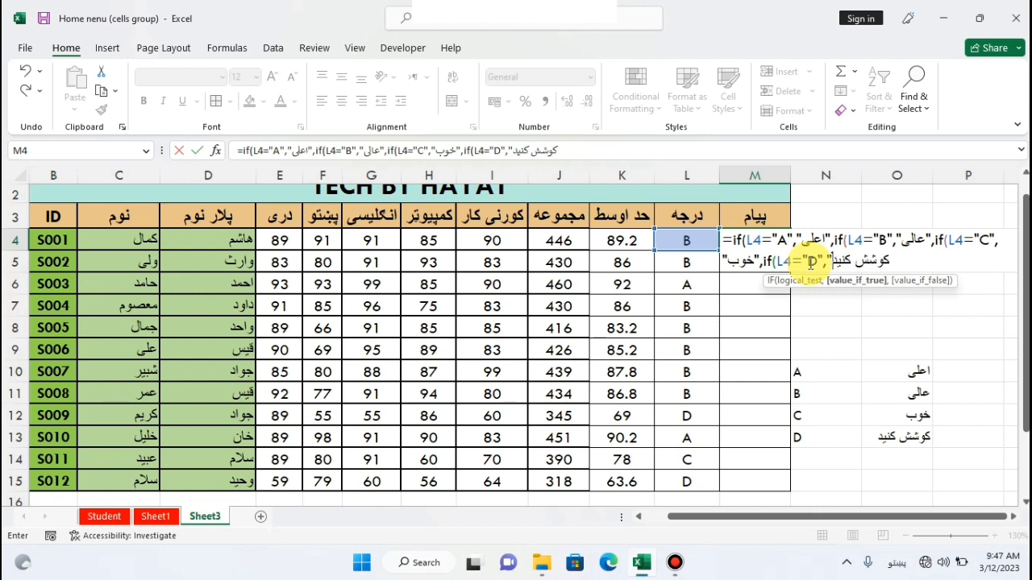
pyautogui.hotkey('alt', 'shift')
pyautogui.hotkey('alt', 'shift')
pyautogui.write('"')
# Remove the fourth IF, which tests L4 for "D", from the end of the M4 formula.
pyautogui.press('BackSpace')
pyautogui.press('BackSpace')
pyautogui.press('BackSpace')
pyautogui.press('BackSpace')
pyautogui.press('BackSpace')
pyautogui.press('BackSpace')
pyautogui.press('BackSpace')
pyautogui.press('BackSpace')
pyautogui.press('BackSpace')
pyautogui.press('BackSpace')
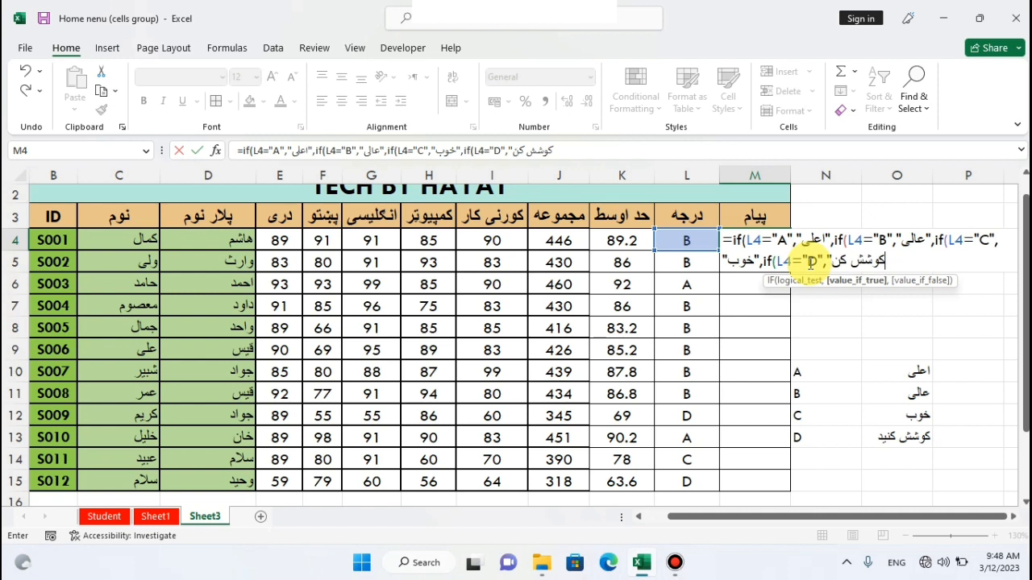
pyautogui.press('BackSpace')
pyautogui.press('BackSpace')
pyautogui.press('BackSpace')
pyautogui.press('BackSpace')
pyautogui.press('BackSpace')
pyautogui.press('BackSpace')
pyautogui.press('BackSpace')
pyautogui.press('BackSpace')
pyautogui.press('BackSpace')
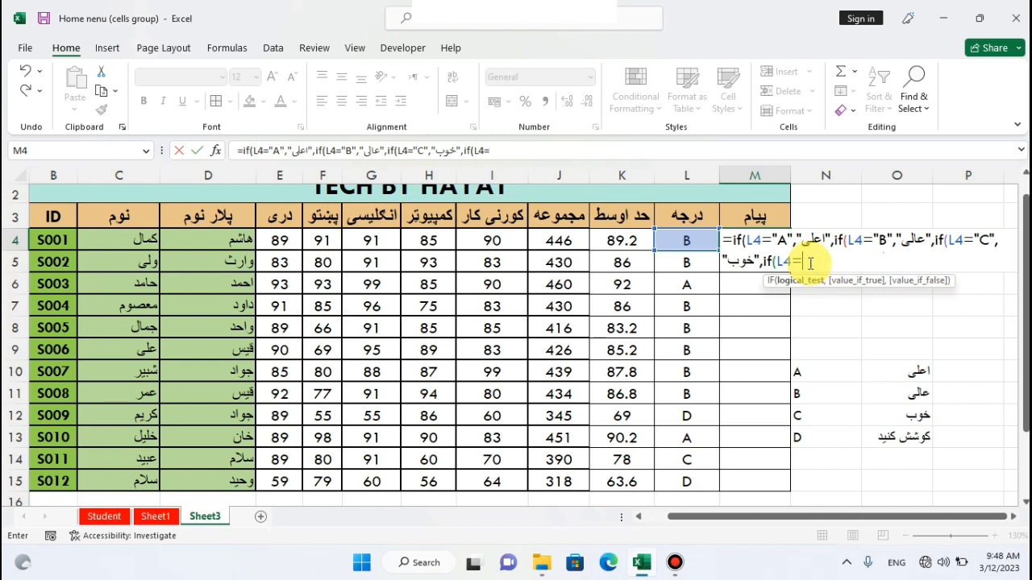
pyautogui.press('BackSpace')
pyautogui.press('BackSpace')
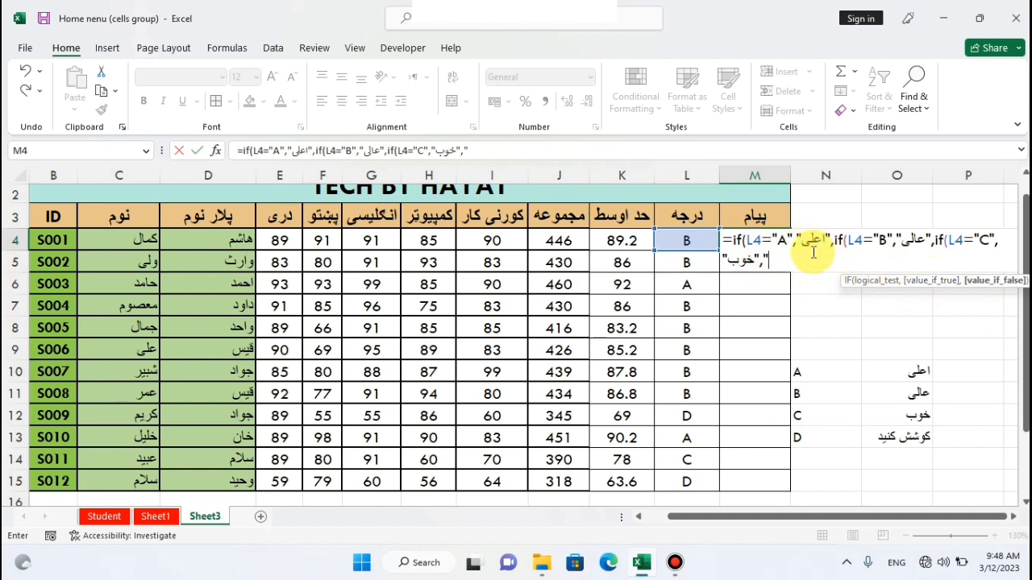
# Complete the M4 formula with "کوشش کنید" as the last IF's false value and fill it down to M15.
pyautogui.hotkey('alt', 'shift')
pyautogui.write('کوشش کنید')
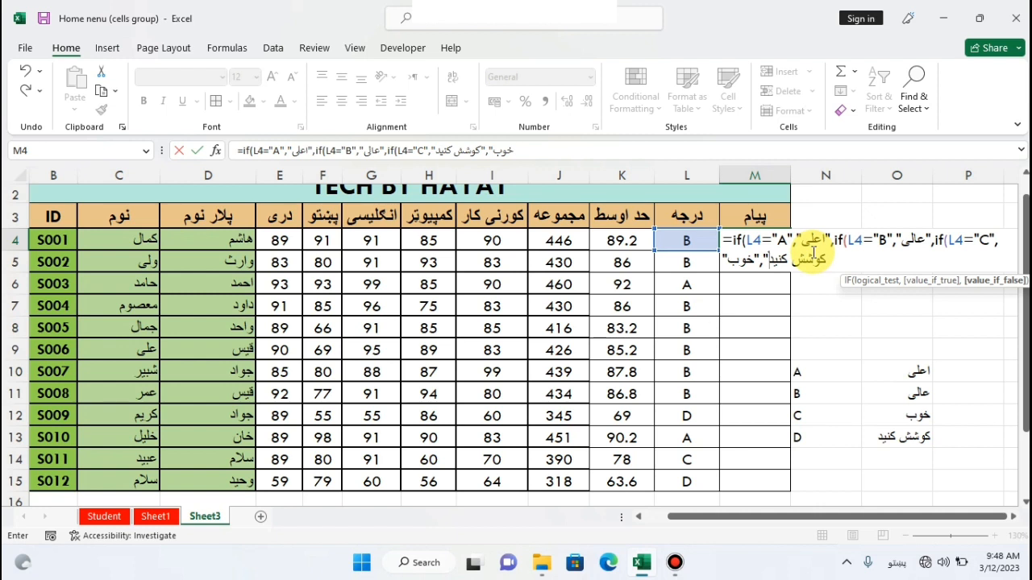
pyautogui.hotkey('alt', 'shift')
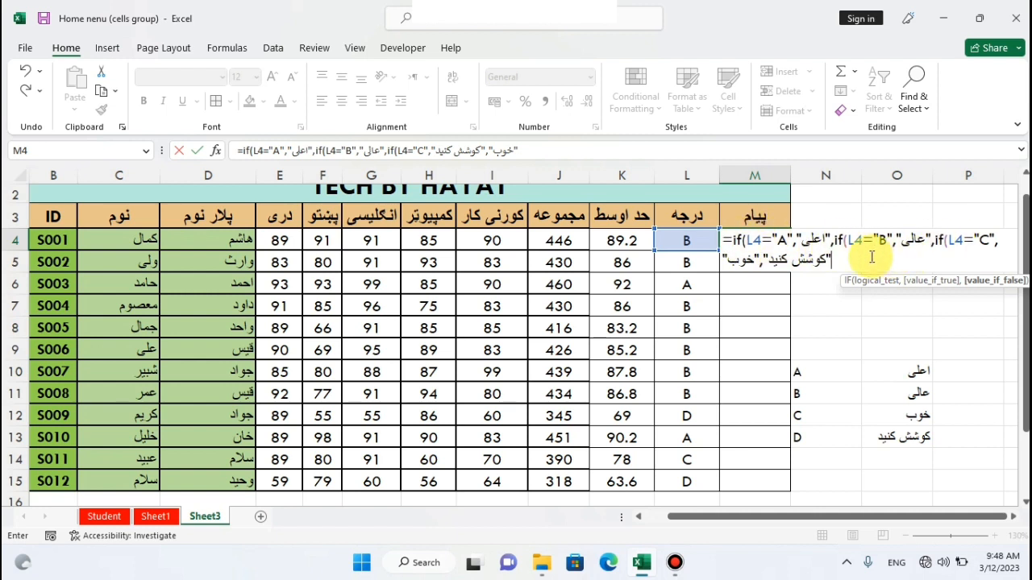
pyautogui.write(')))')
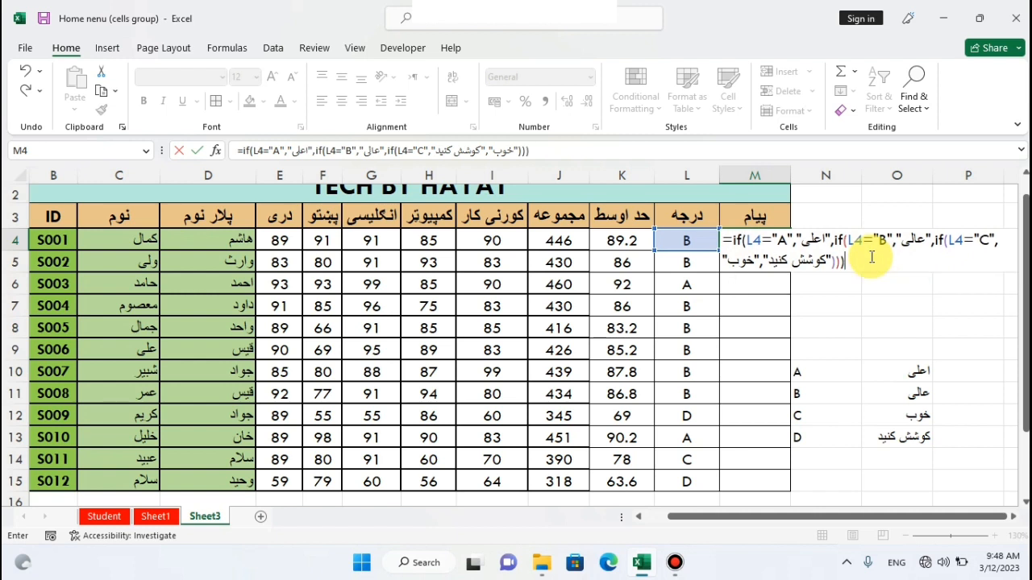
pyautogui.press('Return')
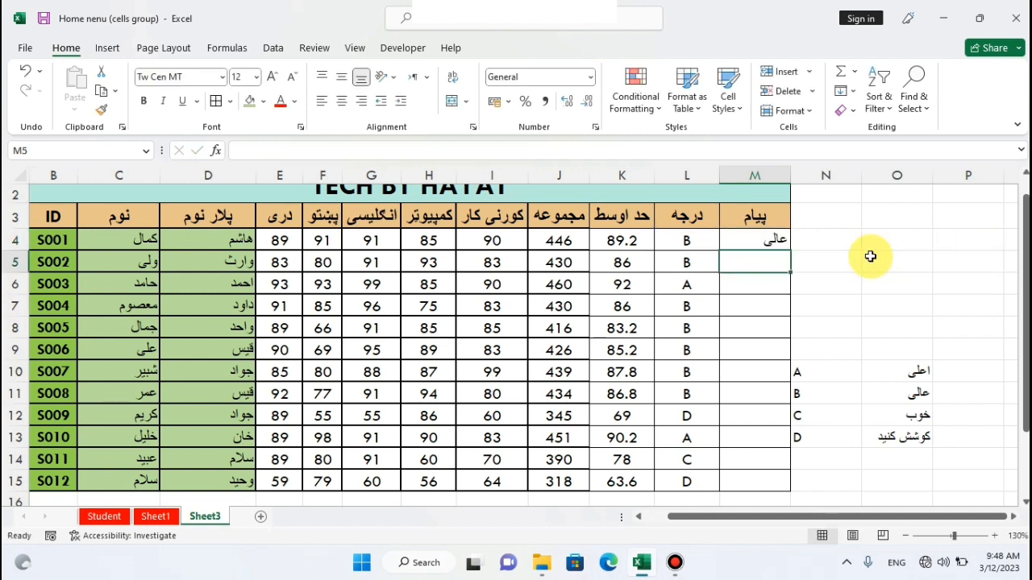
pyautogui.click(733, 239)
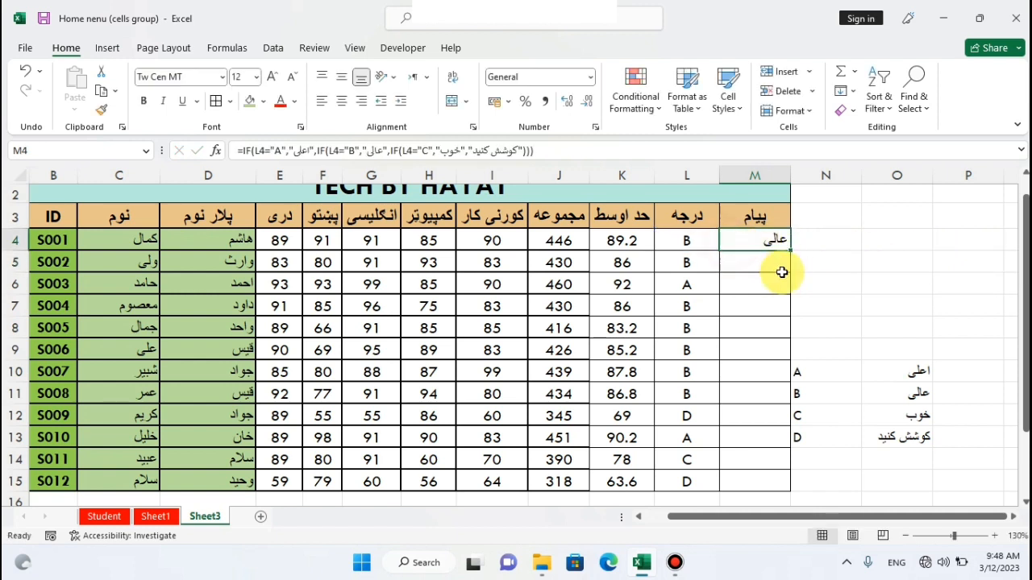
pyautogui.moveTo(792, 251); pyautogui.dragTo(781, 479)
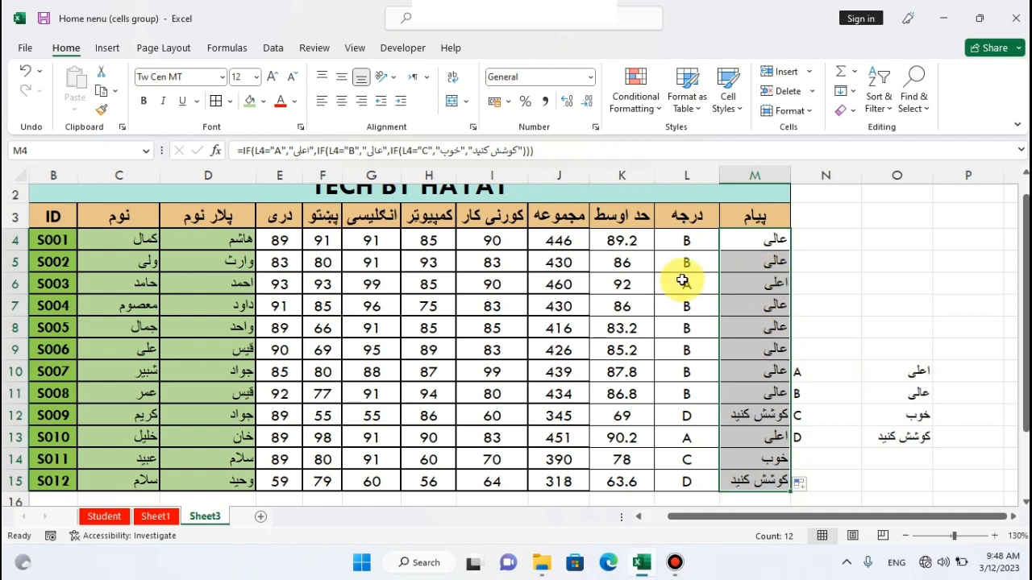
# Highlight grade A rows 6 and 13 in yellow and check their messages against the grade key.
pyautogui.click(15, 284)
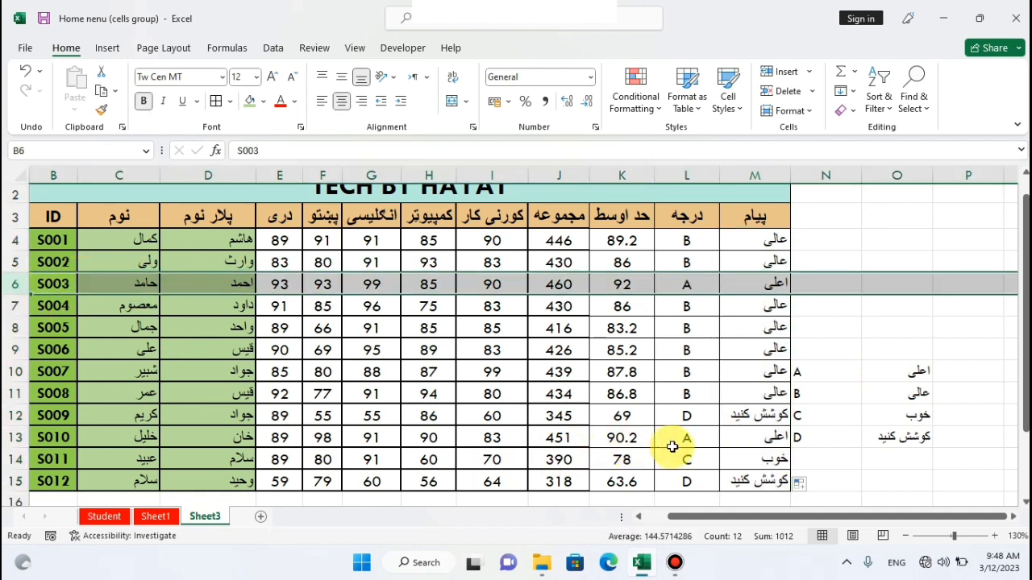
pyautogui.keyDown('ctrl'); pyautogui.click(15, 437); pyautogui.keyUp('ctrl')
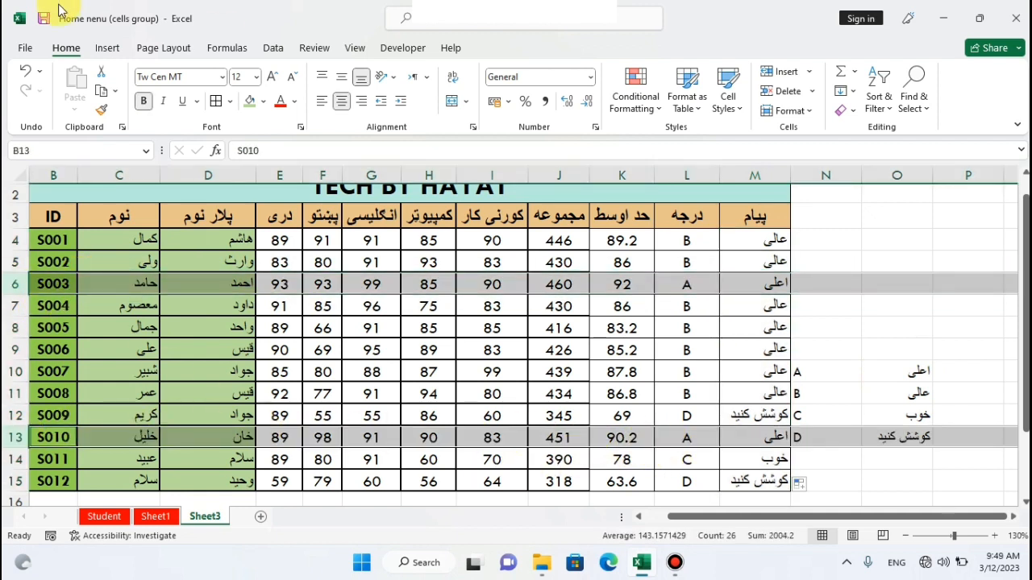
pyautogui.click(262, 101)
pyautogui.click(286, 242)
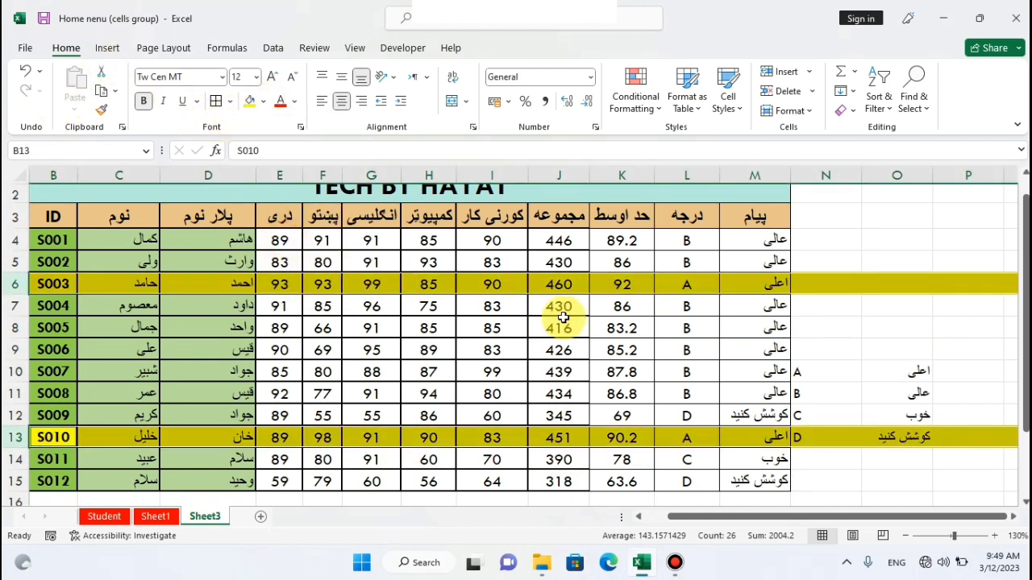
pyautogui.click(824, 370)
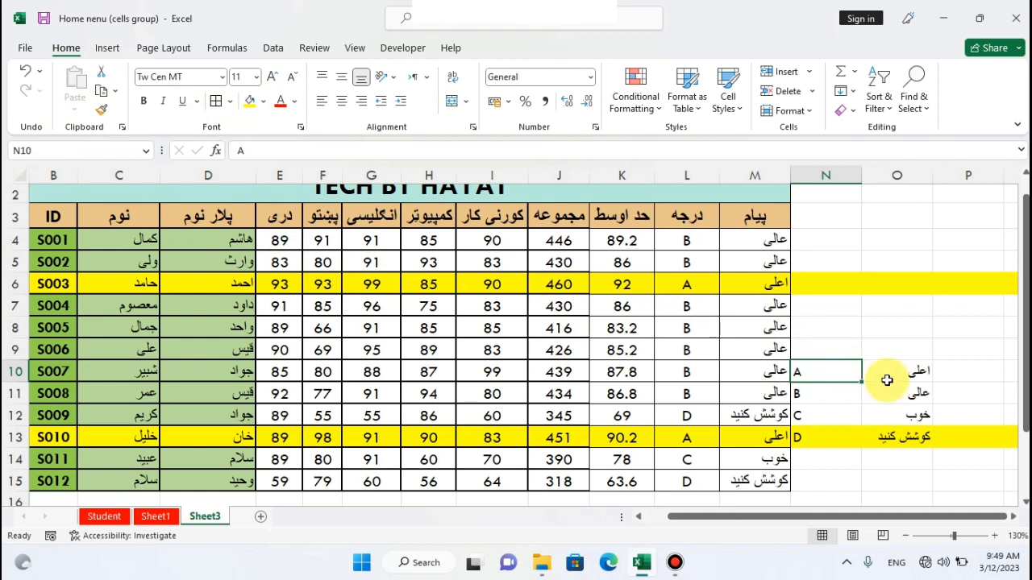
pyautogui.click(758, 284)
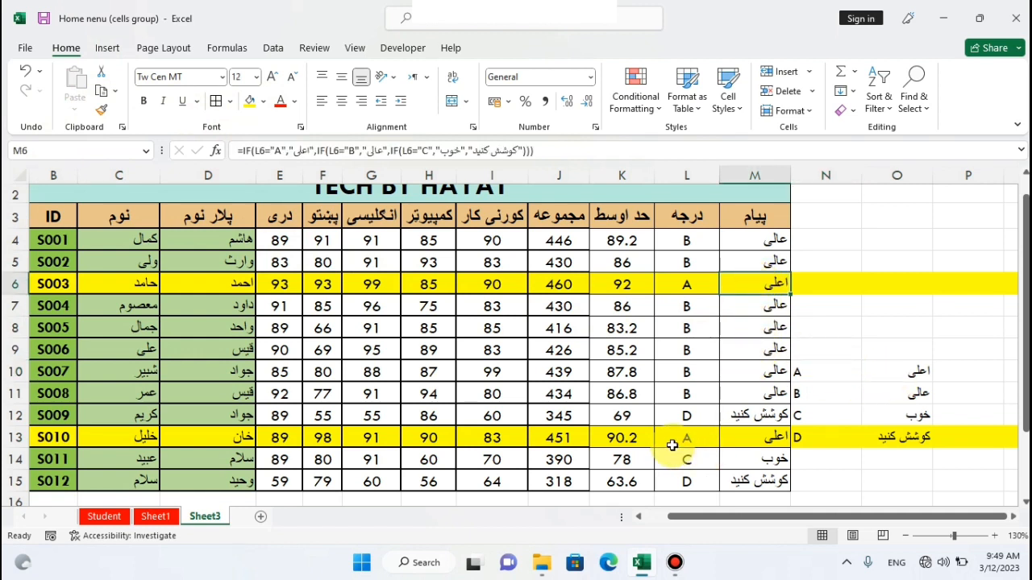
pyautogui.click(745, 438)
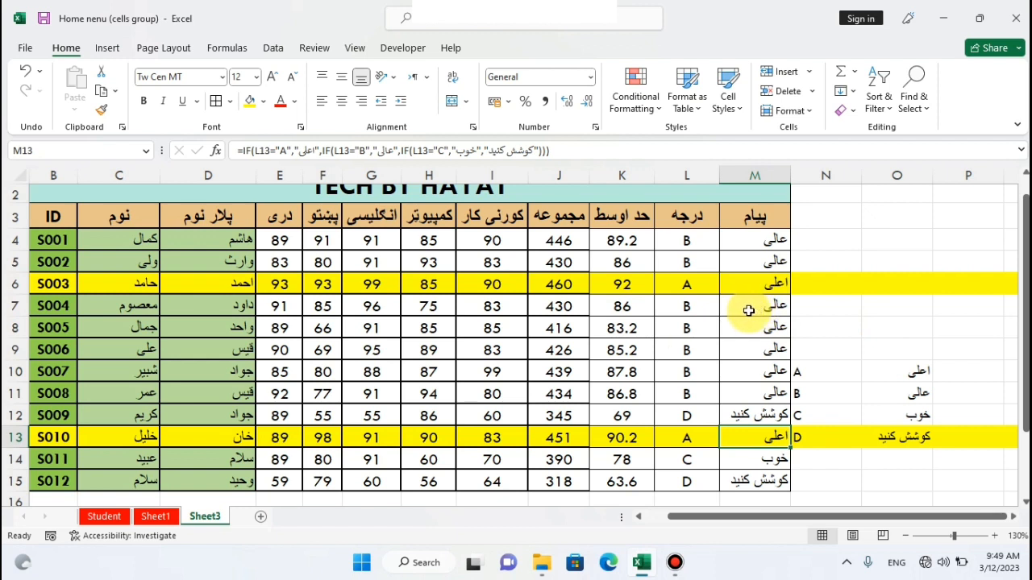
# Fill the grade B cells L4:L5 and L7:L11 with light orange and check their messages.
pyautogui.moveTo(679, 306); pyautogui.dragTo(684, 393)
pyautogui.moveTo(682, 239)
pyautogui.mouseDown()
pyautogui.moveTo(683, 276)
pyautogui.moveTo(688, 258)
pyautogui.mouseUp()
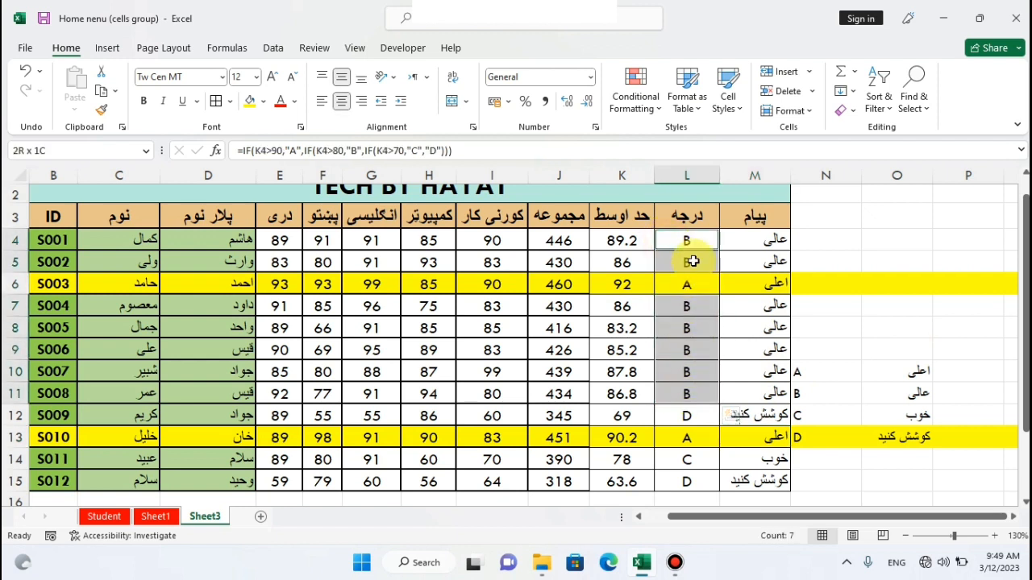
pyautogui.click(266, 100)
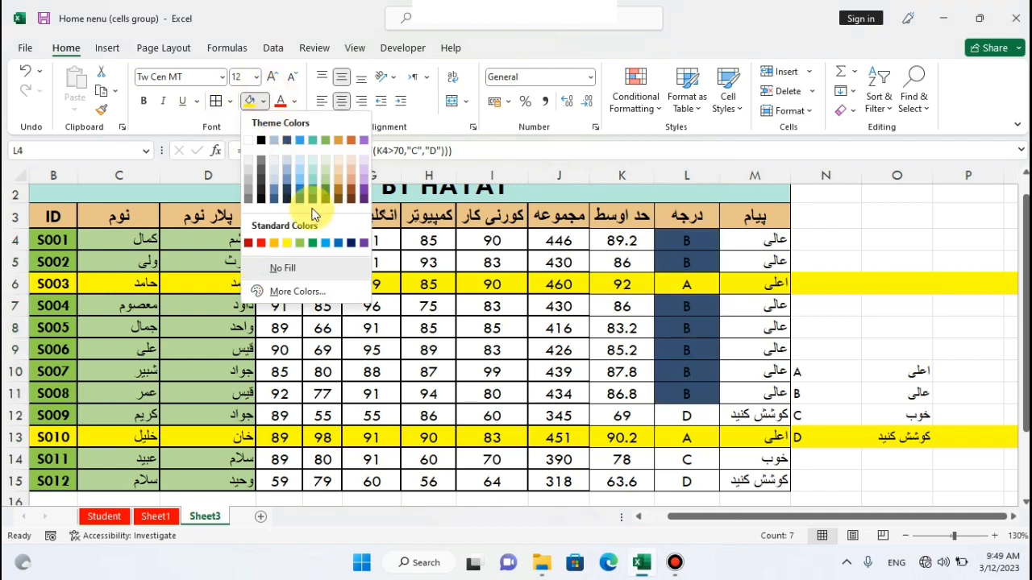
pyautogui.click(338, 176)
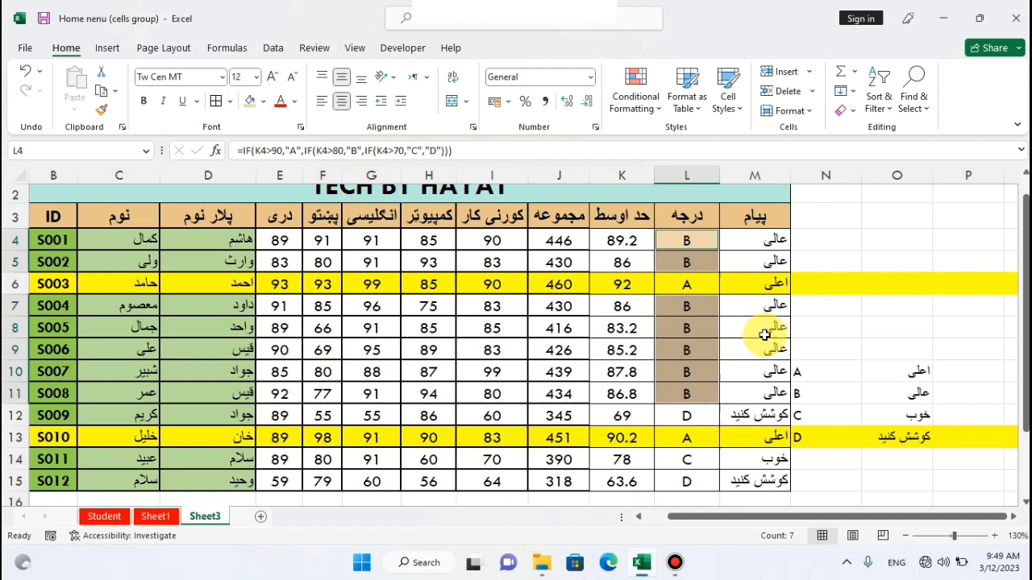
pyautogui.click(868, 390)
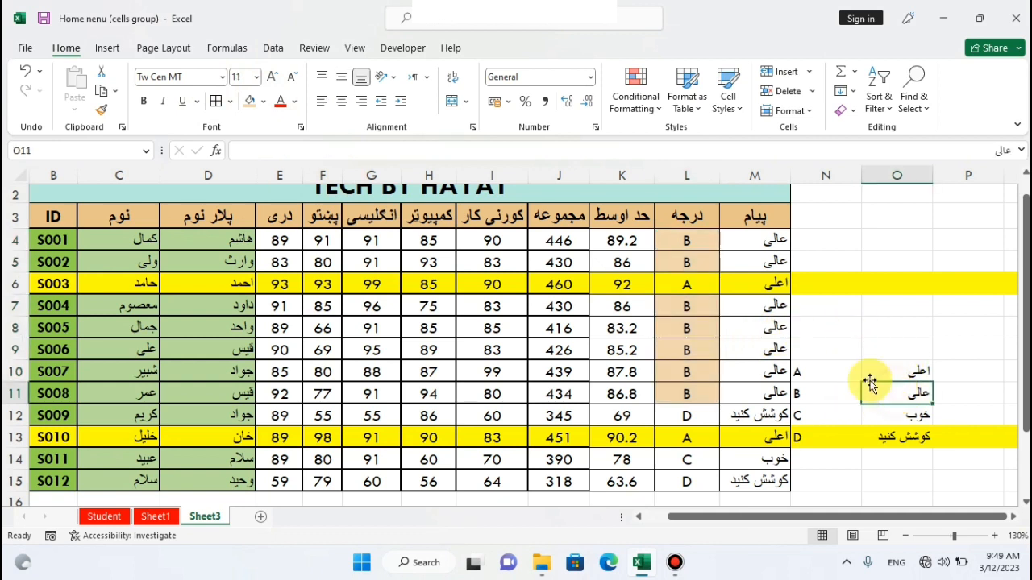
pyautogui.click(741, 245)
pyautogui.click(746, 372)
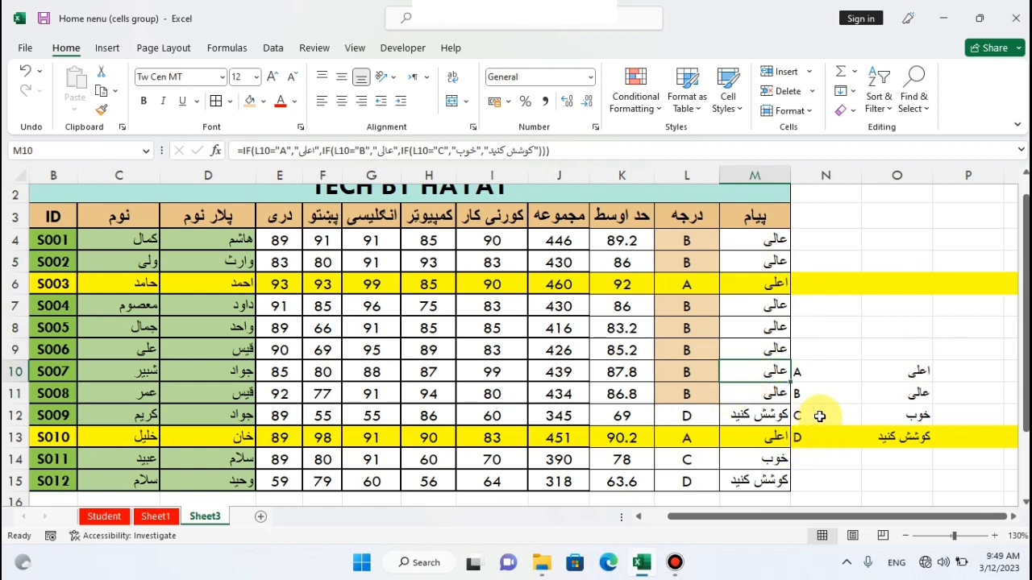
# Fill the grade C cell L14 with the standard light green and check its message.
pyautogui.click(693, 461)
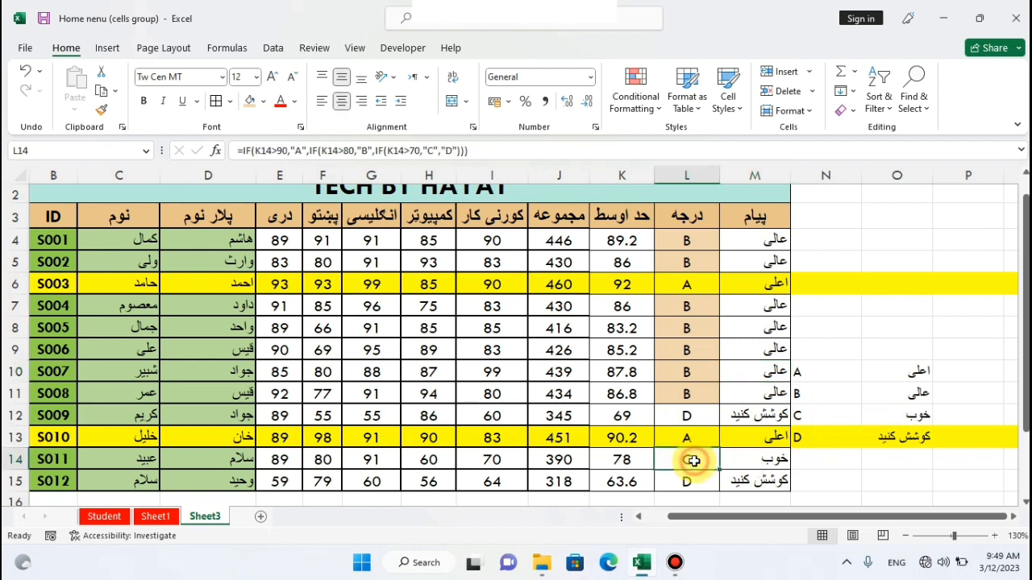
pyautogui.click(262, 101)
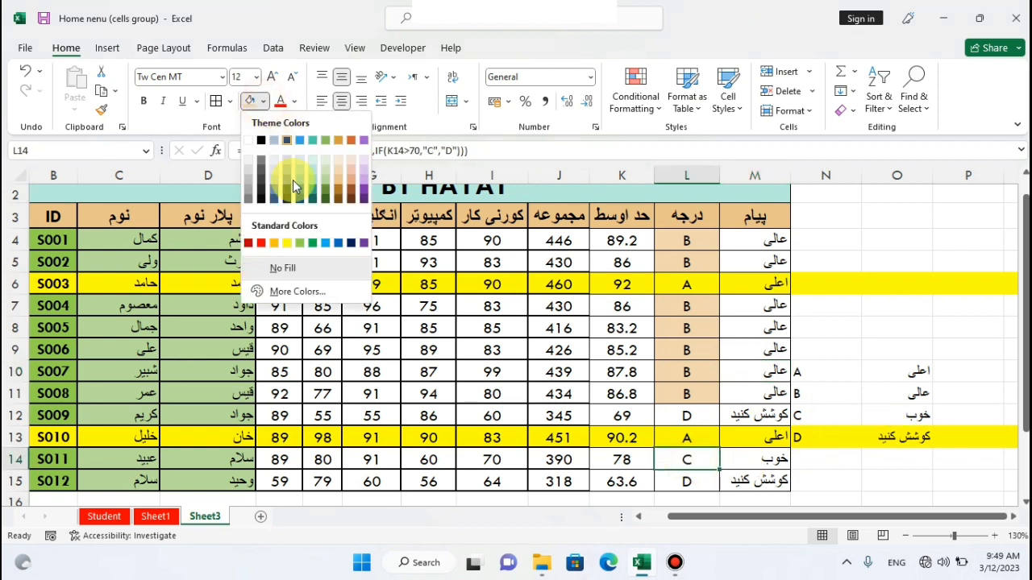
pyautogui.click(299, 244)
pyautogui.click(840, 479)
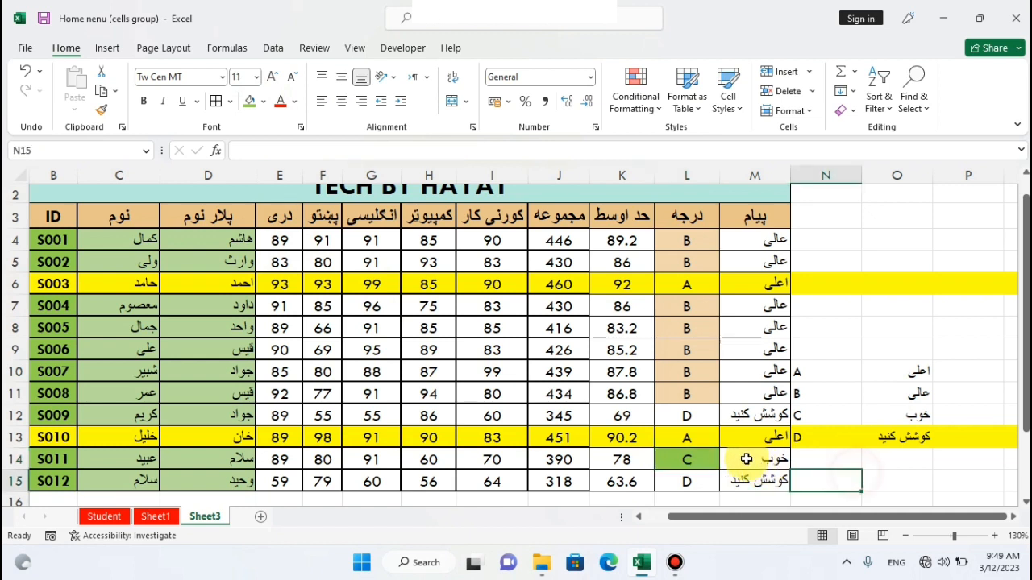
pyautogui.click(747, 460)
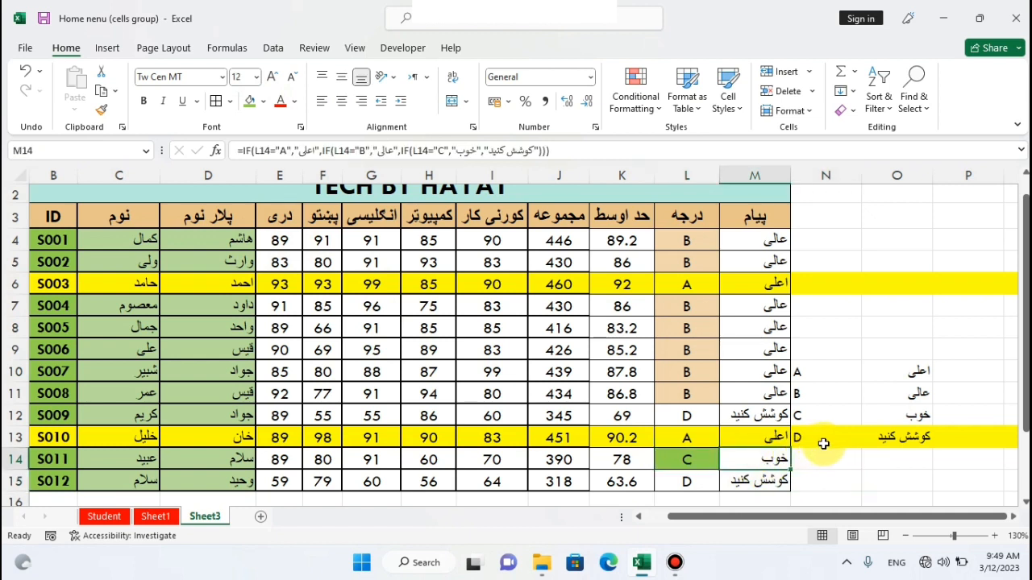
# Fill the grade D cells L12 and L15 with light purple and check their messages.
pyautogui.click(691, 483)
pyautogui.keyDown('ctrl'); pyautogui.click(686, 415); pyautogui.keyUp('ctrl')
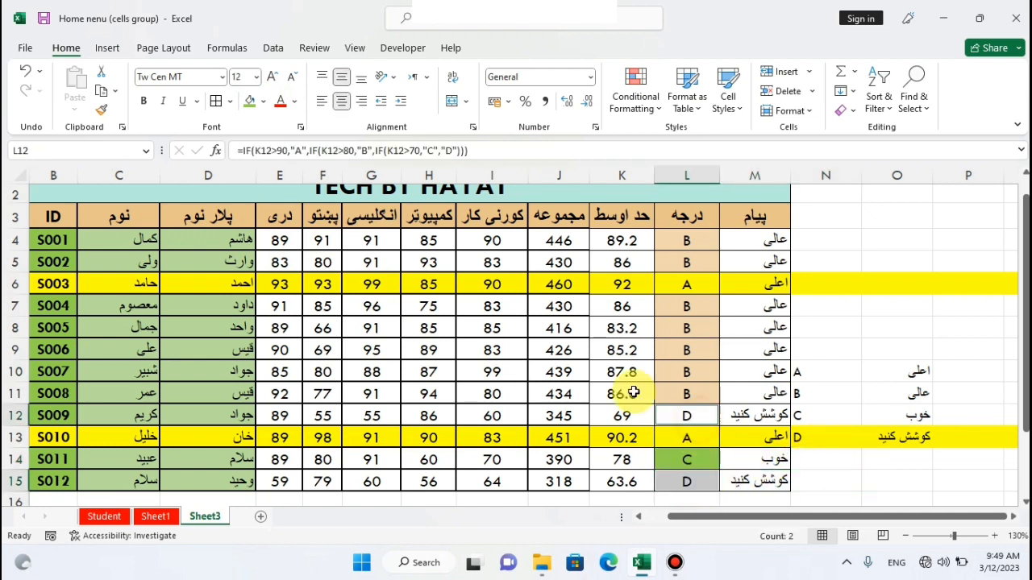
pyautogui.click(263, 102)
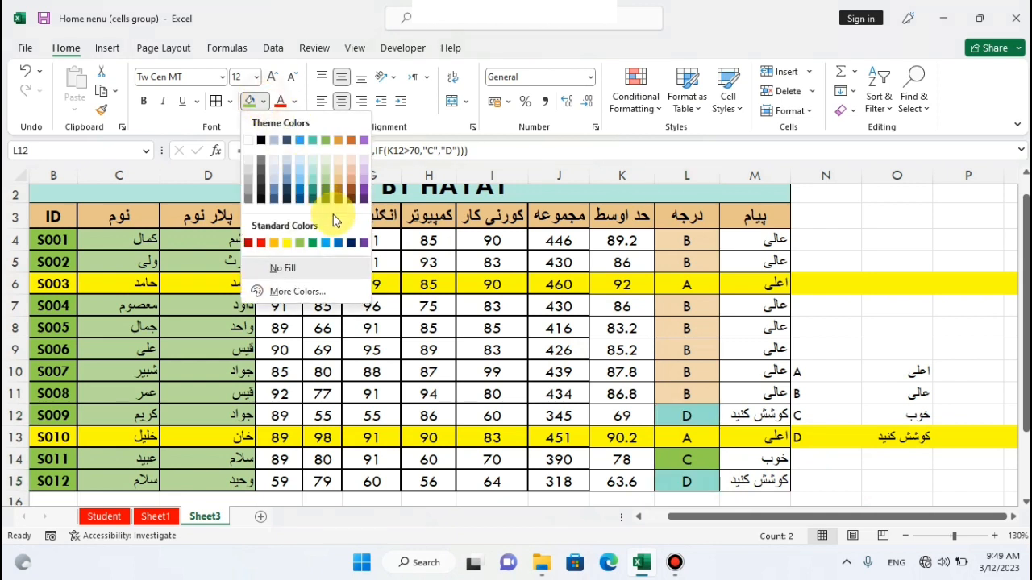
pyautogui.click(364, 169)
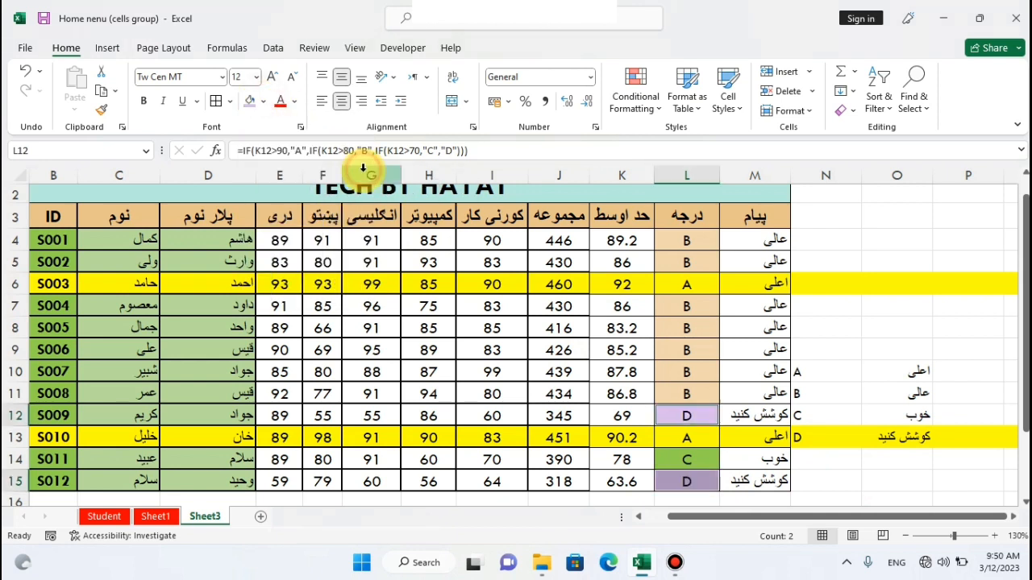
pyautogui.click(833, 462)
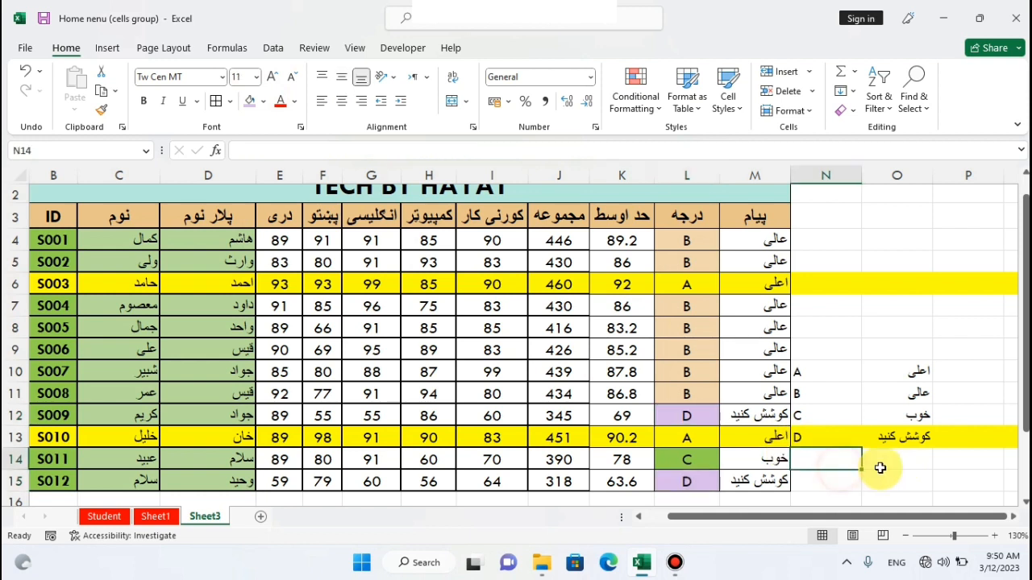
pyautogui.click(702, 416)
pyautogui.click(741, 414)
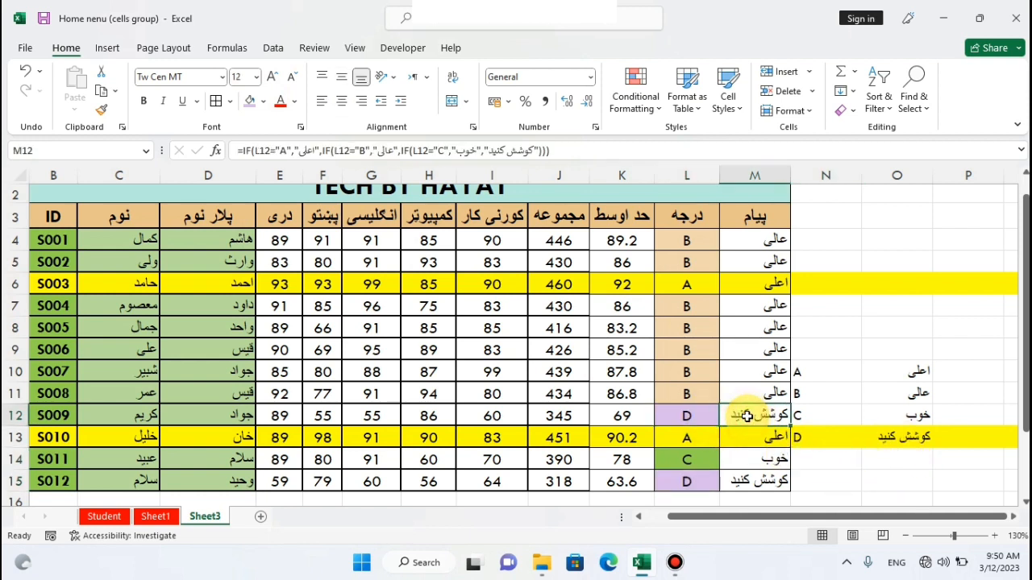
pyautogui.click(698, 482)
pyautogui.click(755, 482)
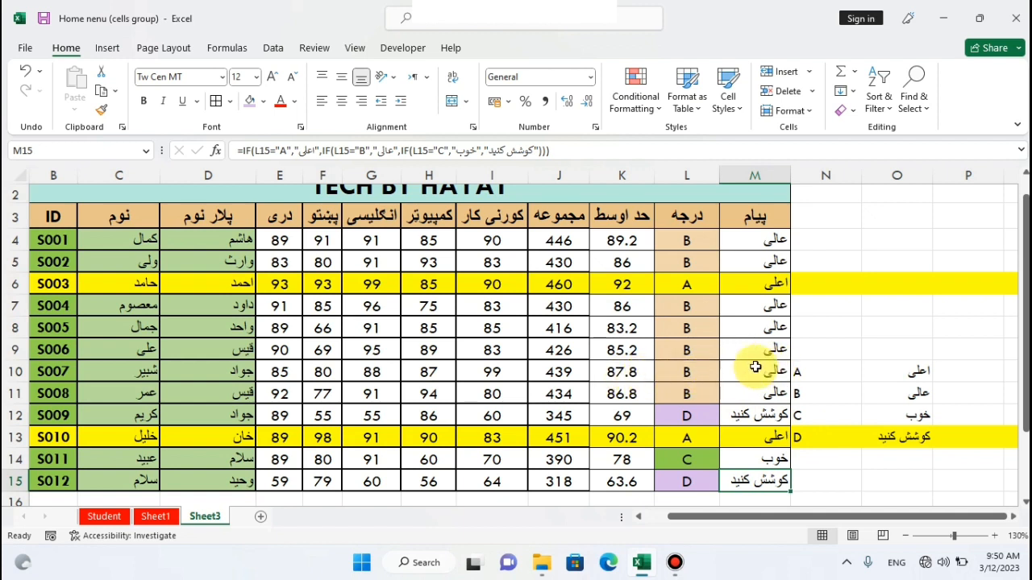
# Lower student S007's marks to 55 in I10, 60 in G10 and 60 in F10.
pyautogui.click(484, 369)
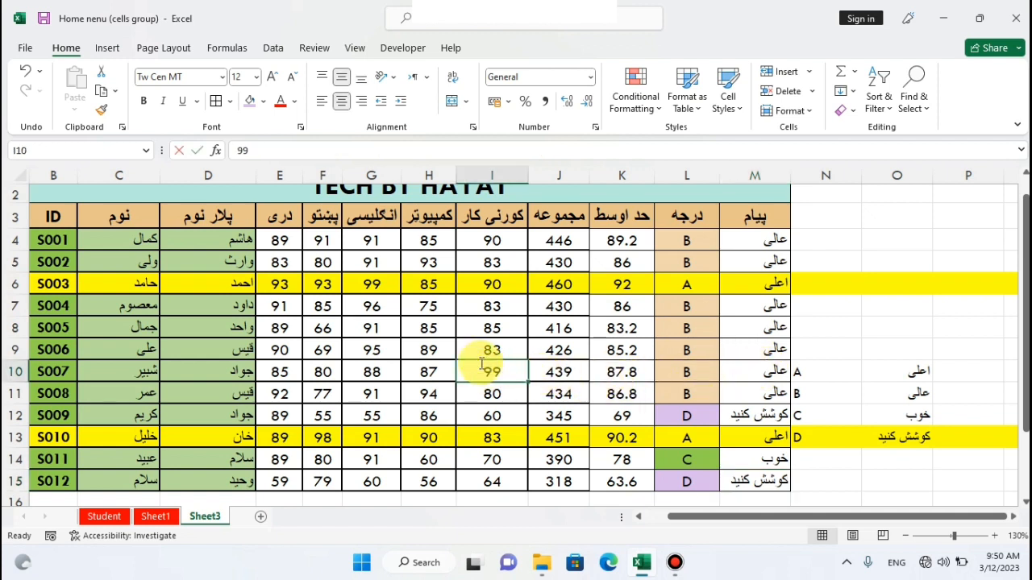
pyautogui.write('55')
pyautogui.click(415, 370)
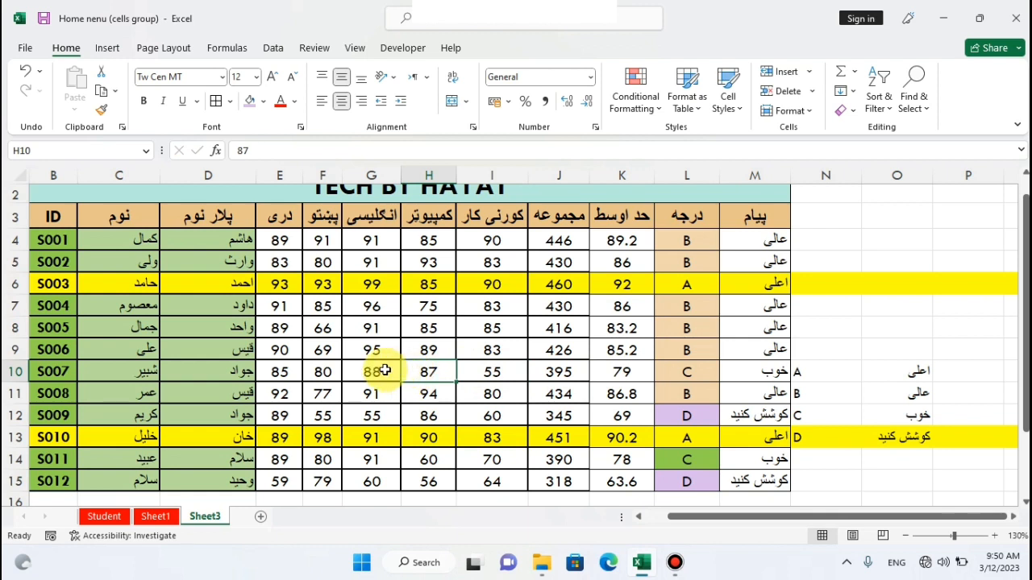
pyautogui.click(377, 370)
pyautogui.write('6')
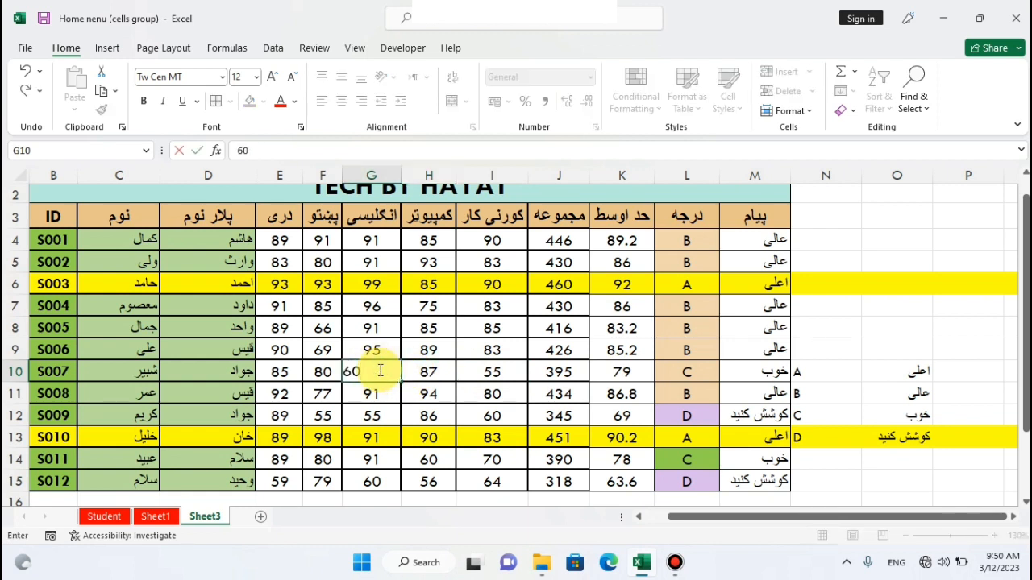
pyautogui.write('0')
pyautogui.click(415, 374)
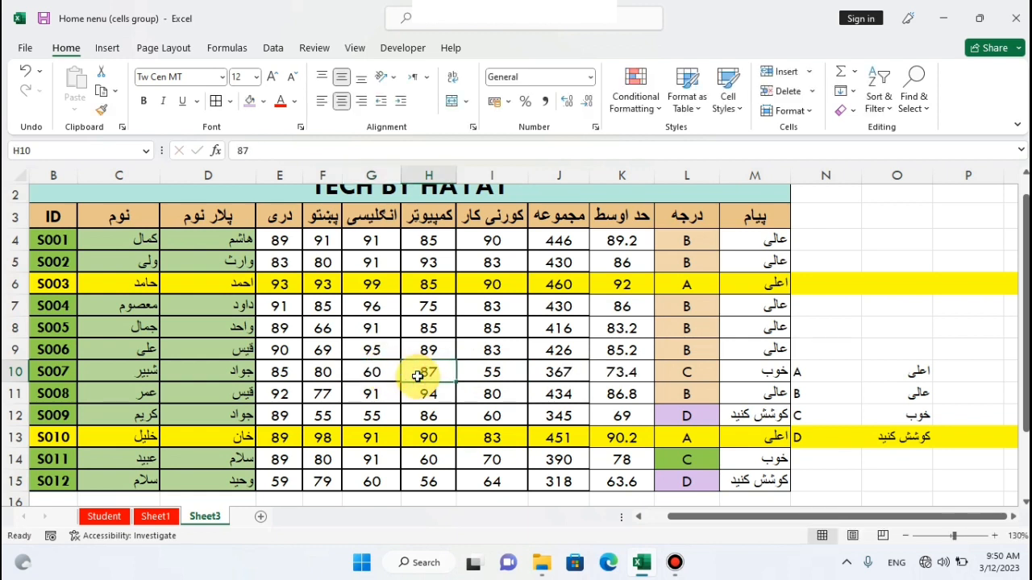
pyautogui.click(322, 372)
pyautogui.write('60')
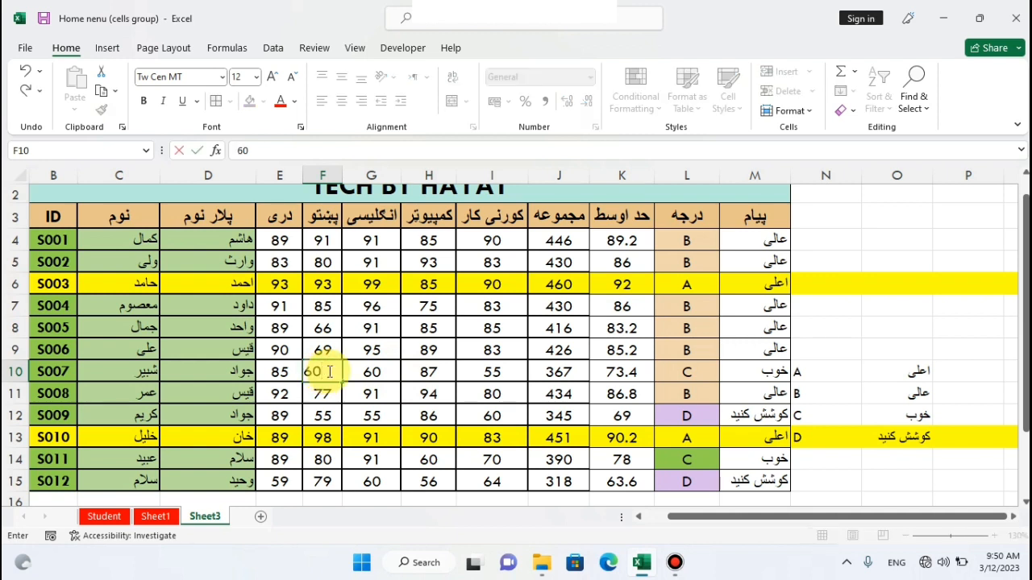
pyautogui.click(415, 390)
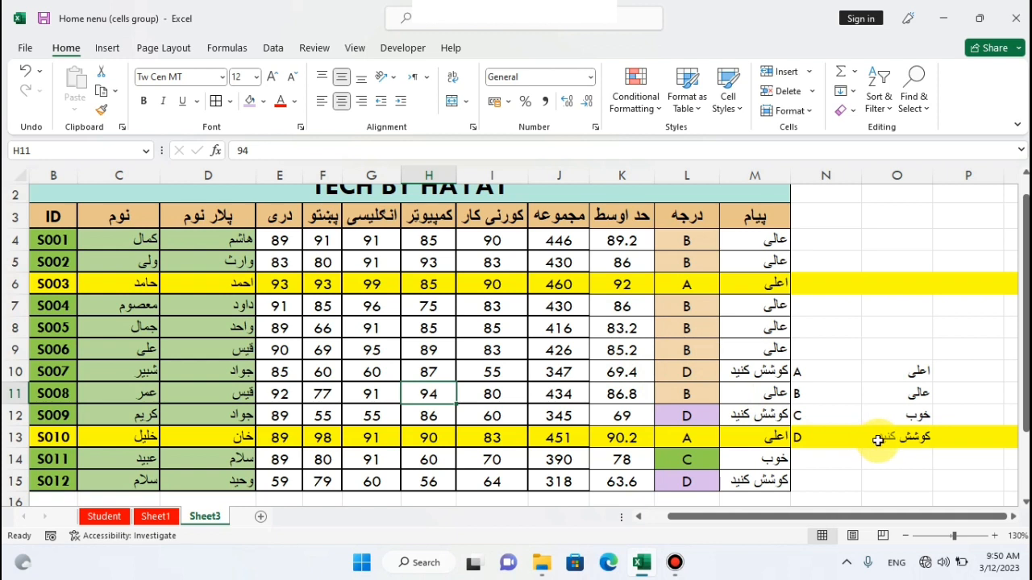
# Recolour S007's grade cell L10 with the same light purple fill as the other D grades.
pyautogui.click(686, 371)
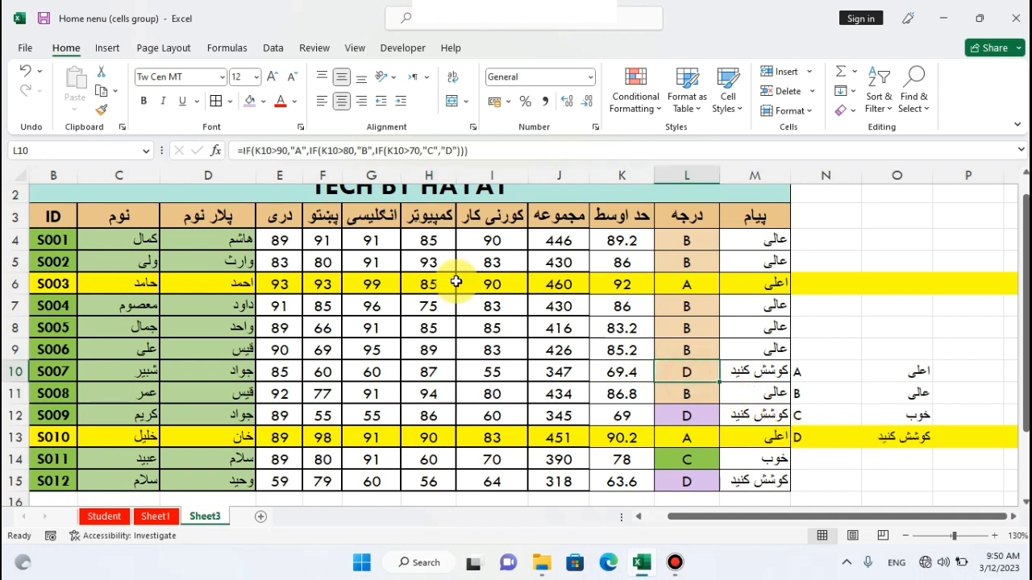
pyautogui.click(250, 100)
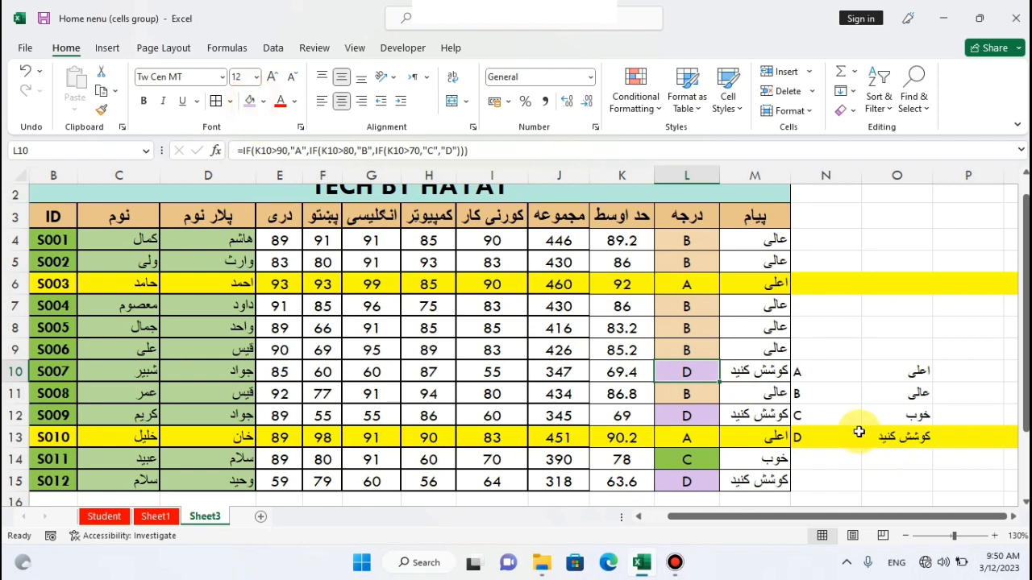
pyautogui.click(839, 386)
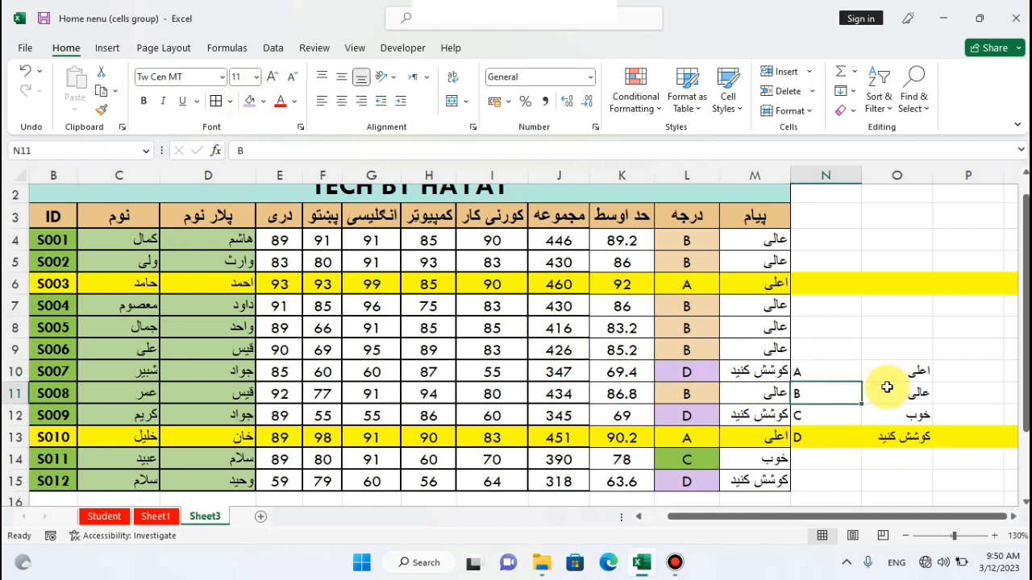